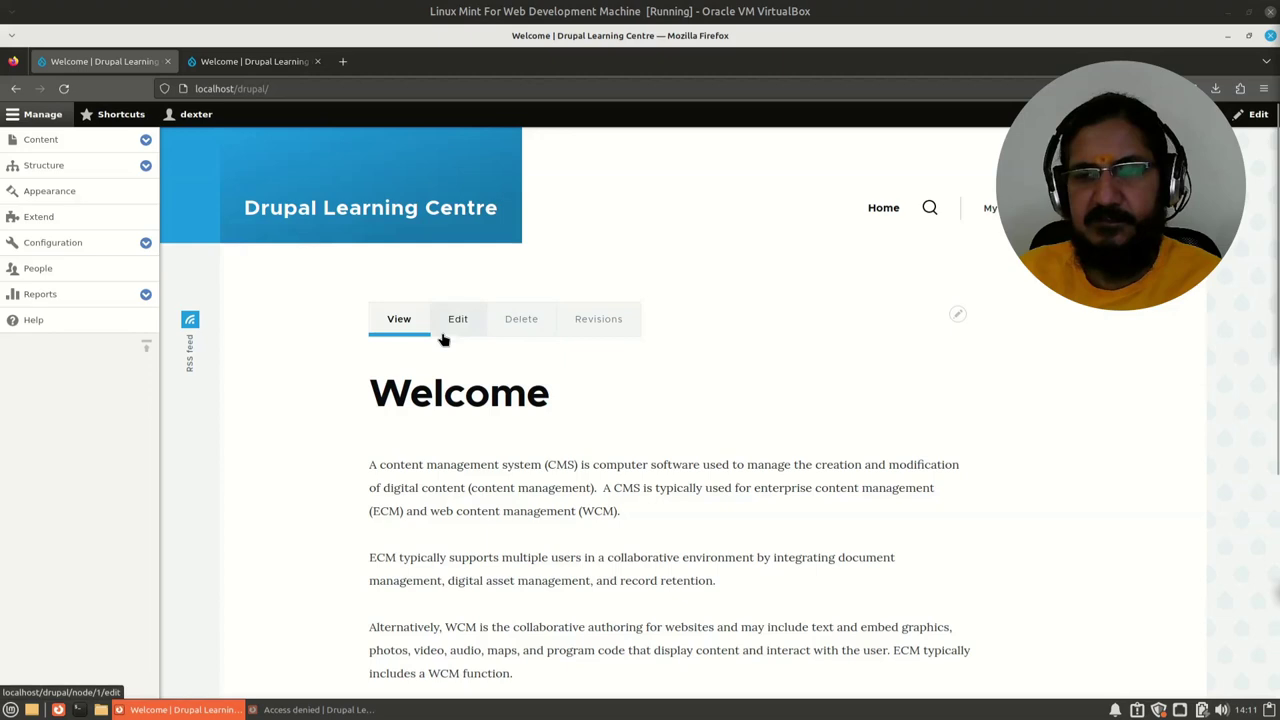
# - Load localhost/drupal/sadfsdfas for the default Page not found, after viewing the private window's Access denied page
pyautogui.click(255, 62)
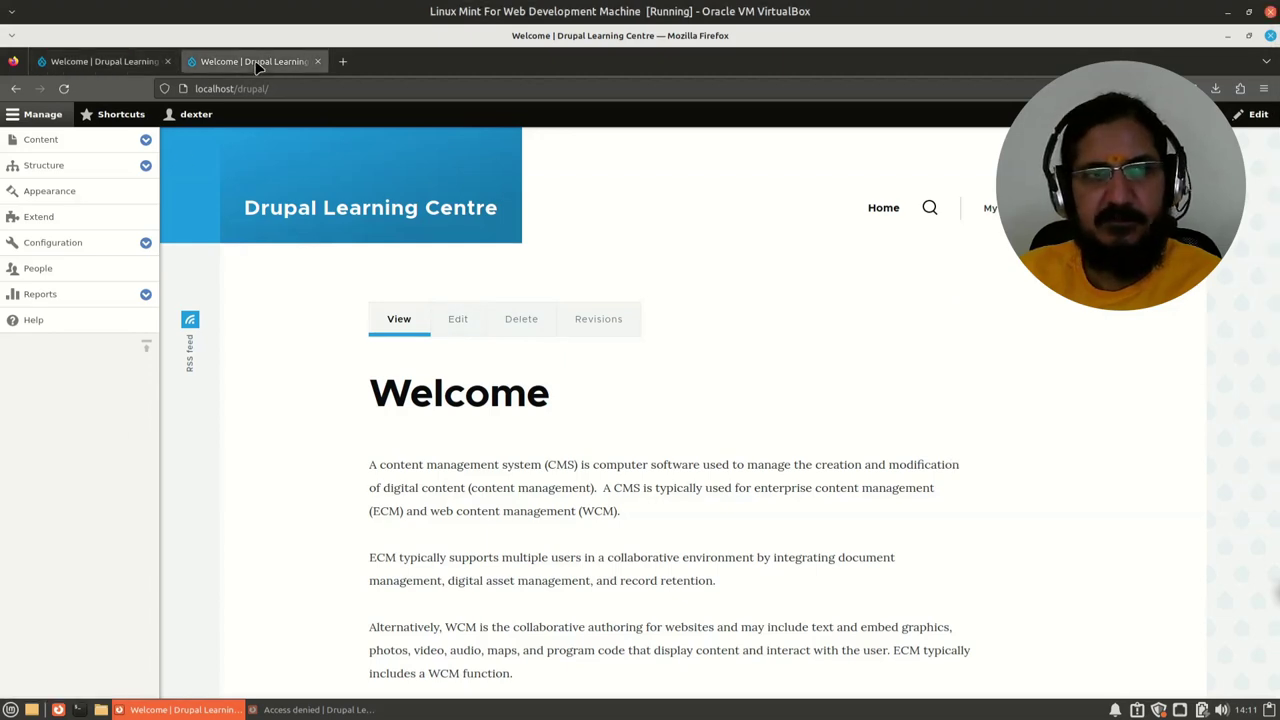
pyautogui.click(307, 88)
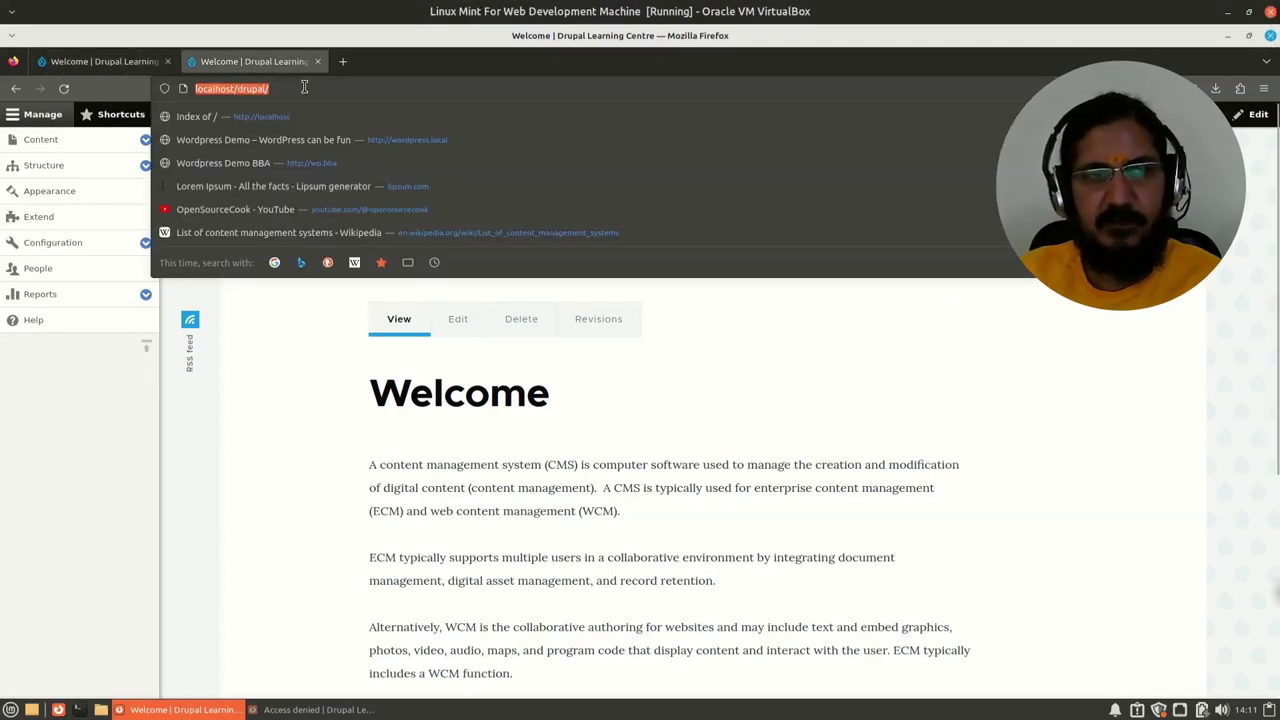
pyautogui.press('End')
pyautogui.write('sadfsdfas')
pyautogui.press('Return')
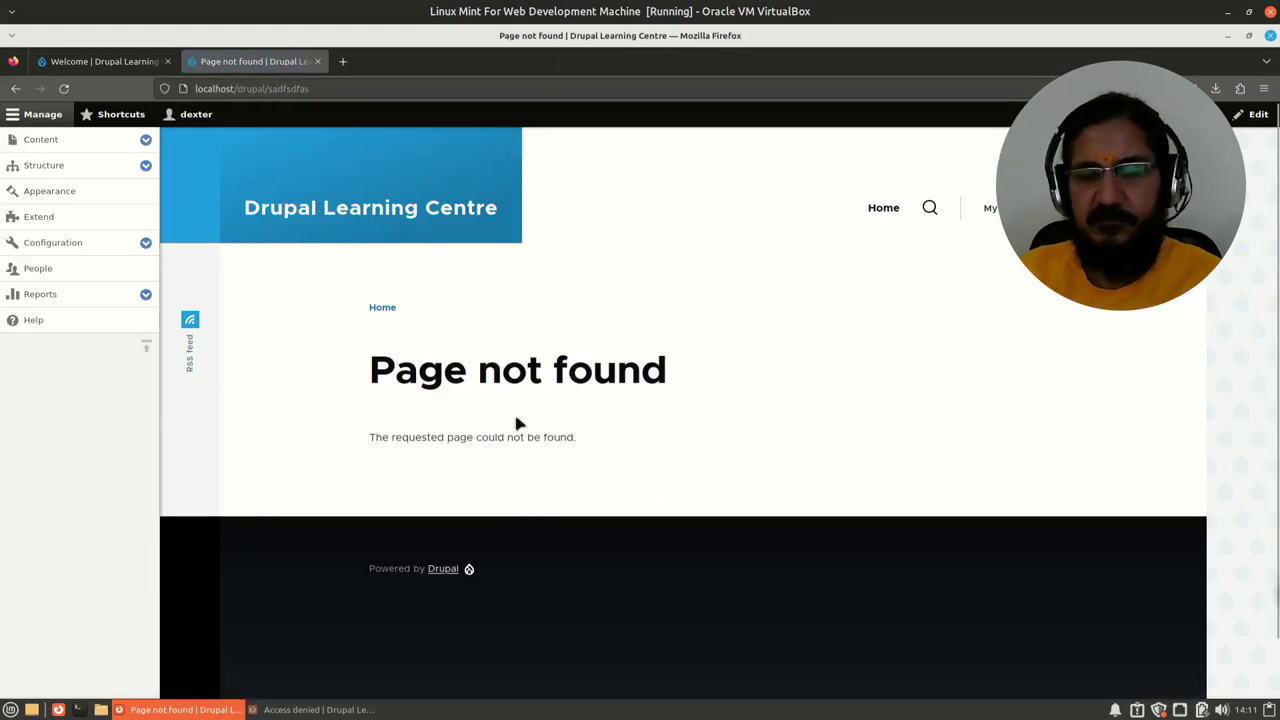
pyautogui.click(338, 710)
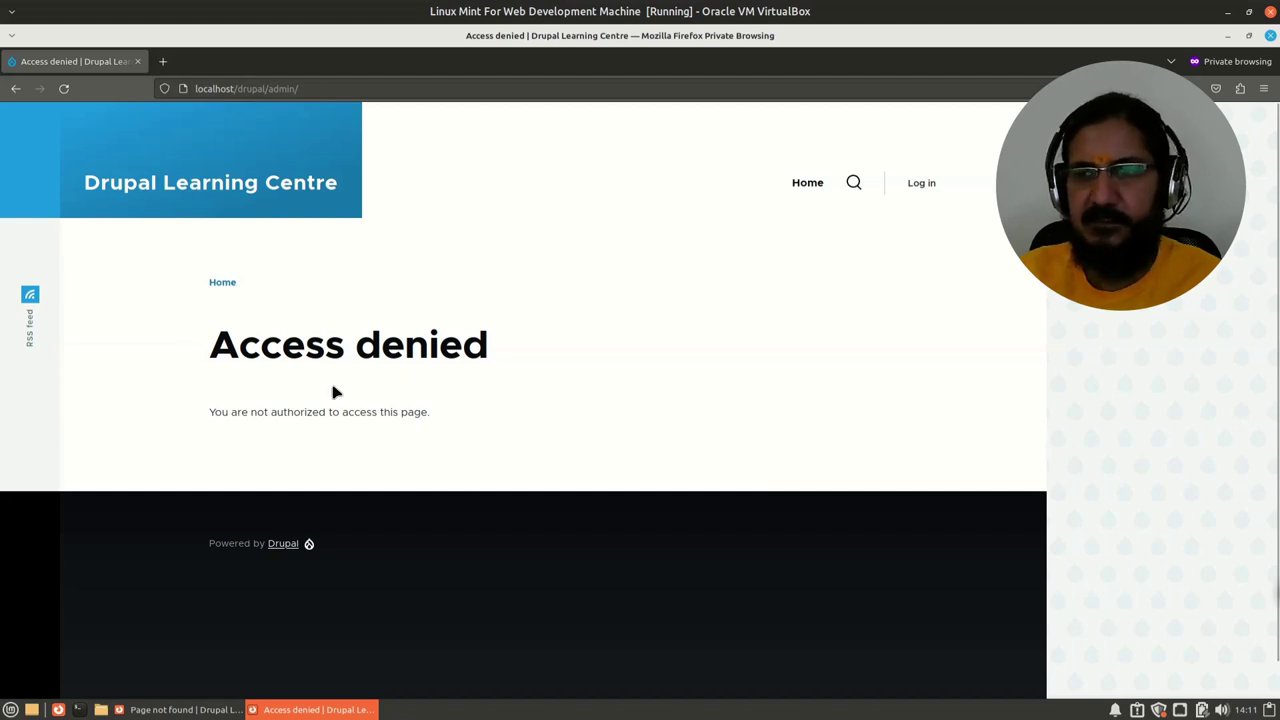
pyautogui.click(1228, 36)
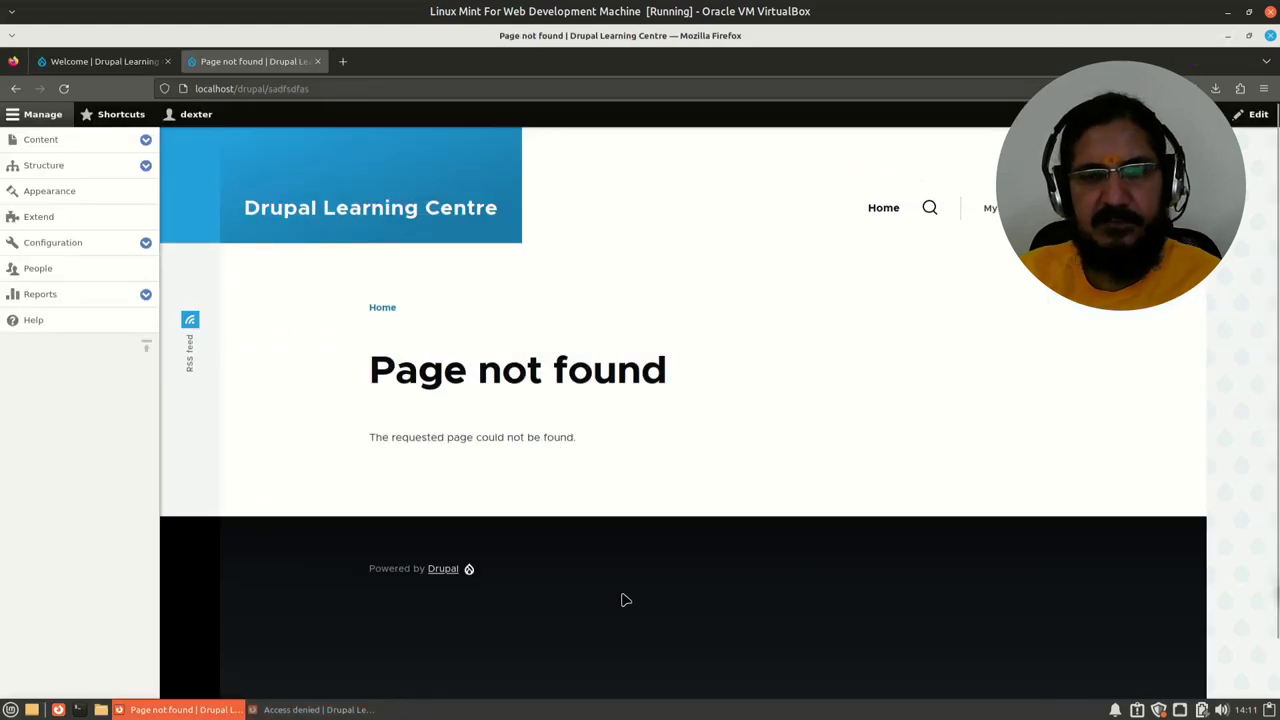
# - Go to Configuration > System > Basic site settings and scroll to the empty 403/404 Error pages fields
pyautogui.click(146, 166)
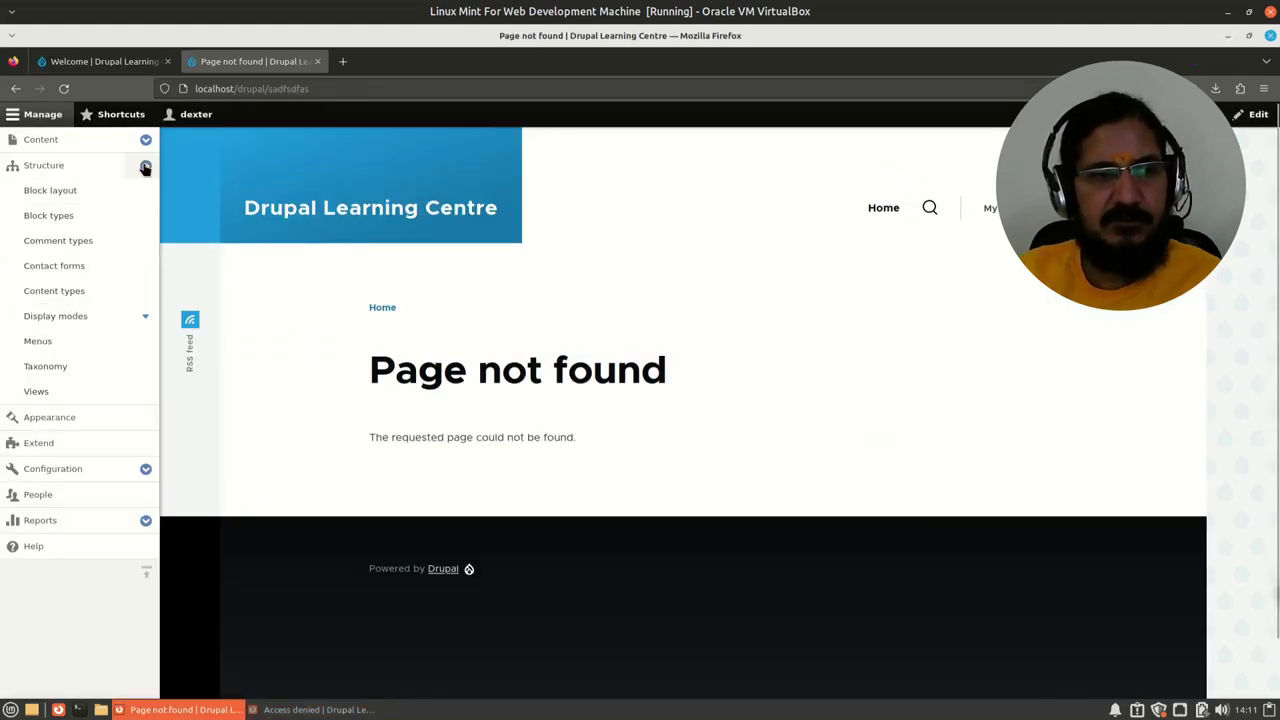
pyautogui.click(146, 470)
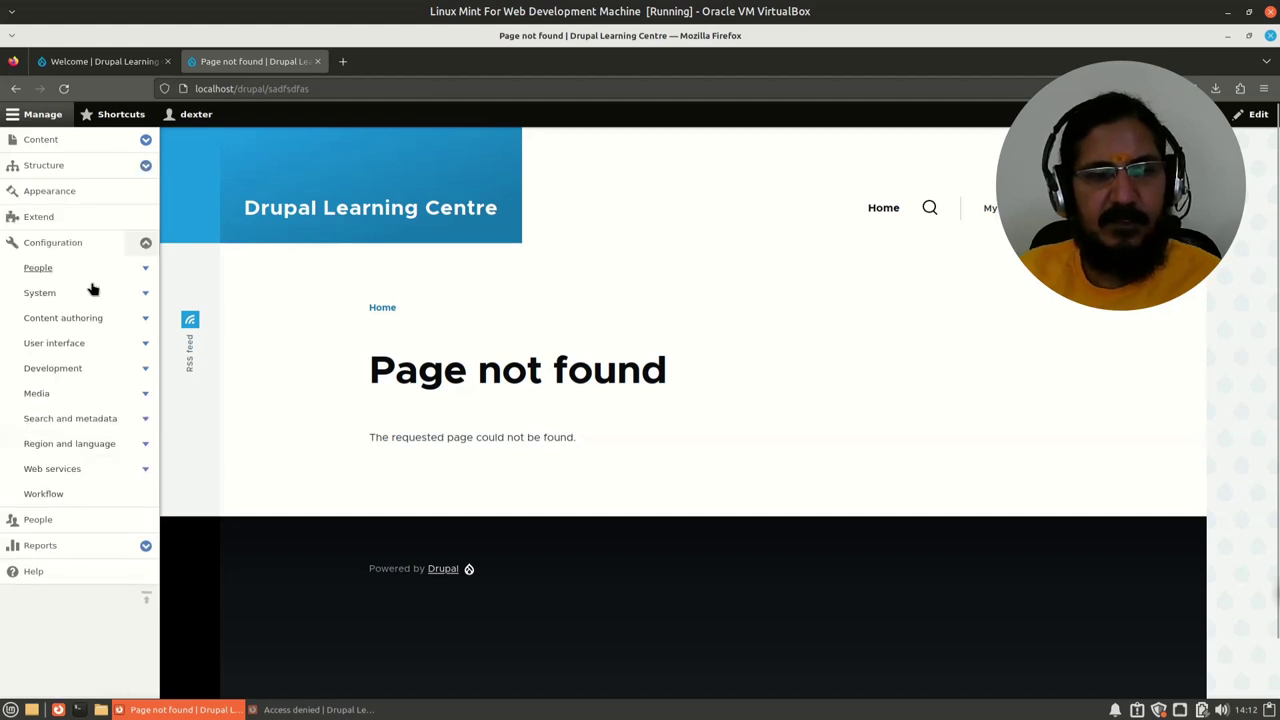
pyautogui.click(145, 243)
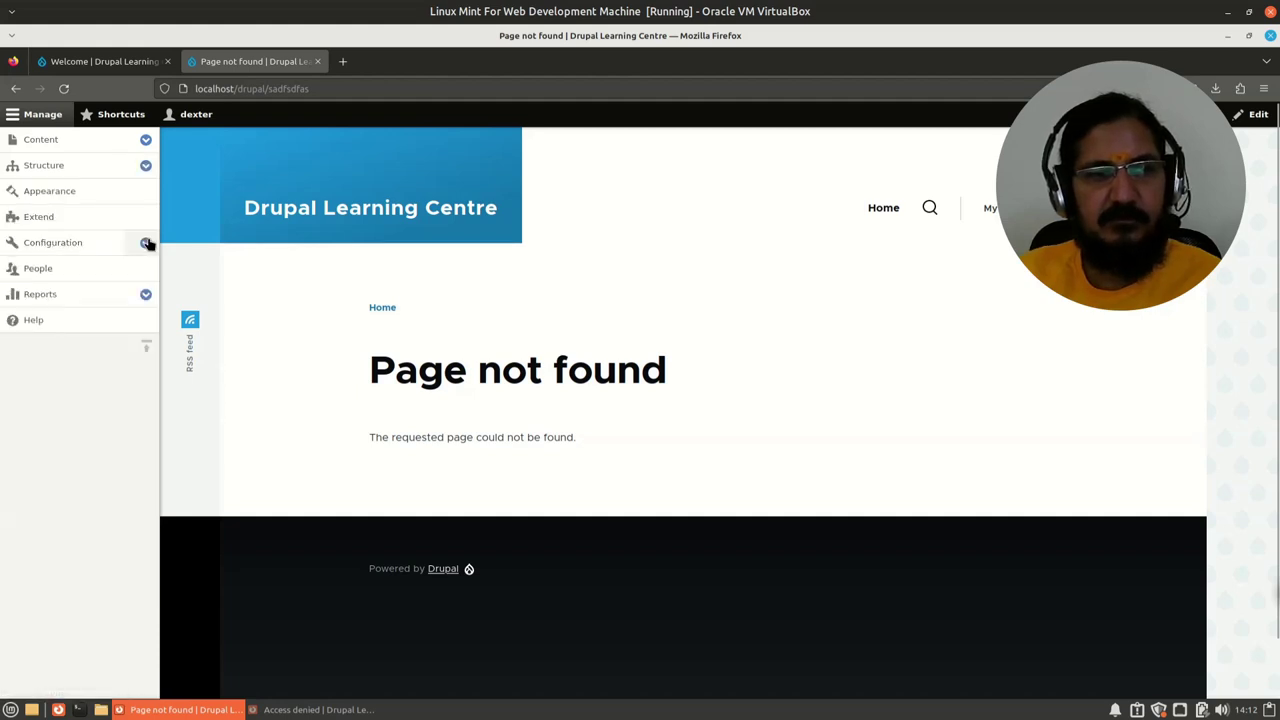
pyautogui.click(145, 243)
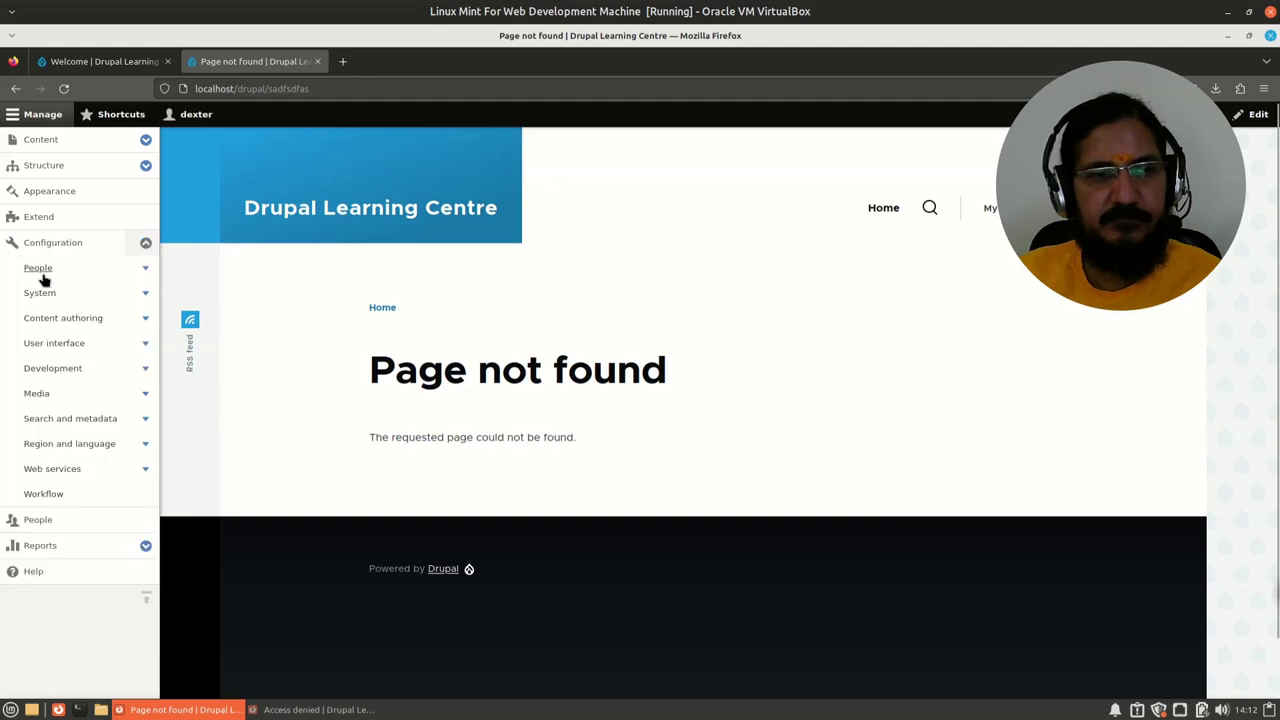
pyautogui.click(142, 294)
pyautogui.click(63, 319)
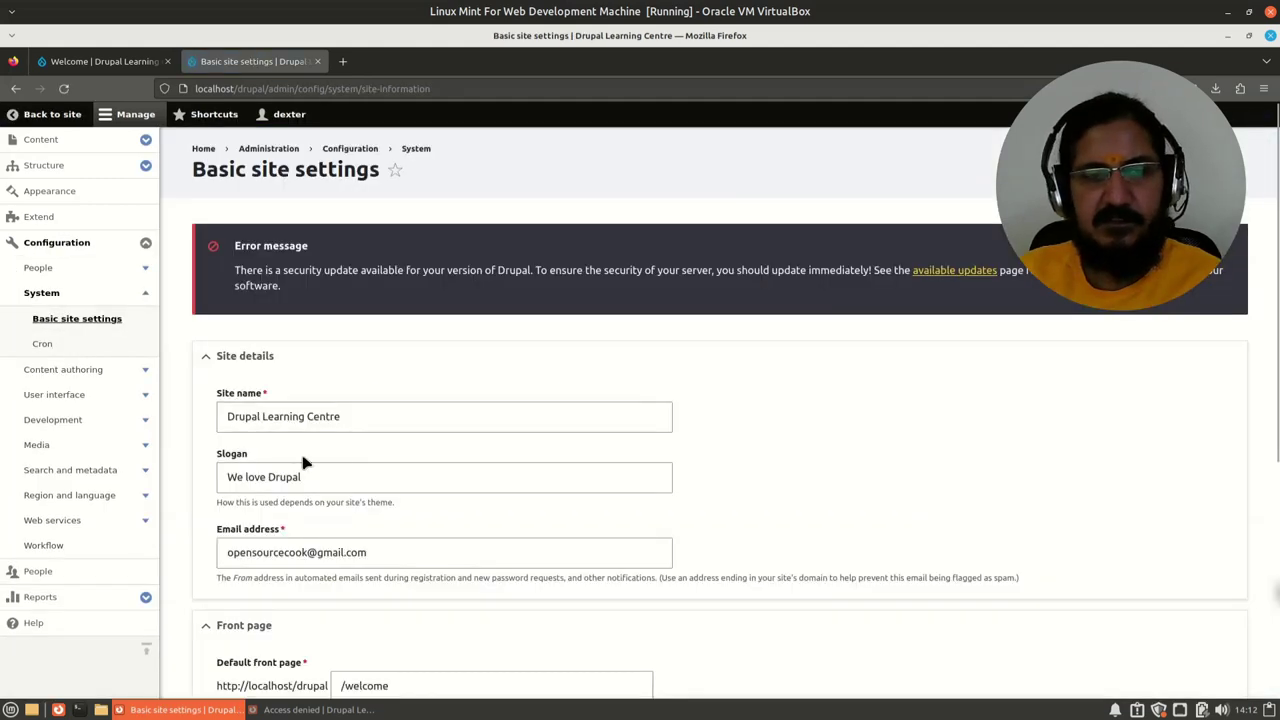
pyautogui.scroll(-2, 303, 463)
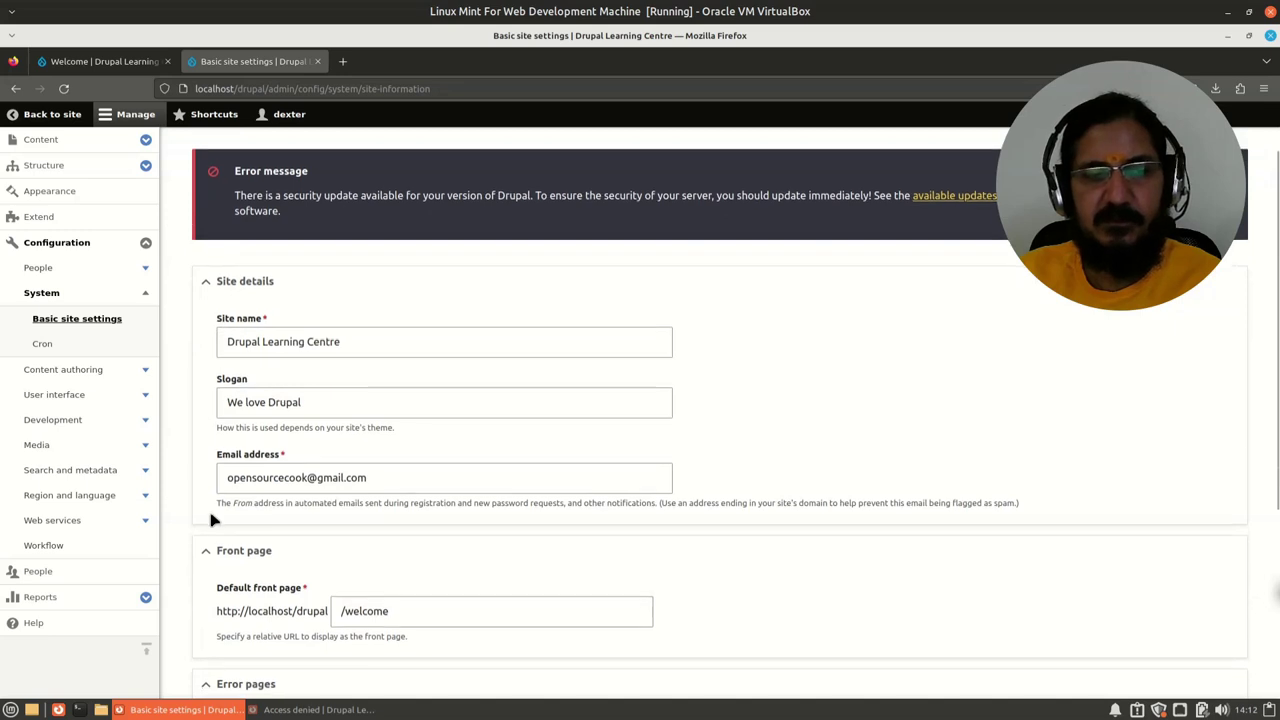
pyautogui.scroll(-3, 210, 510)
pyautogui.scroll(-1, 397, 457)
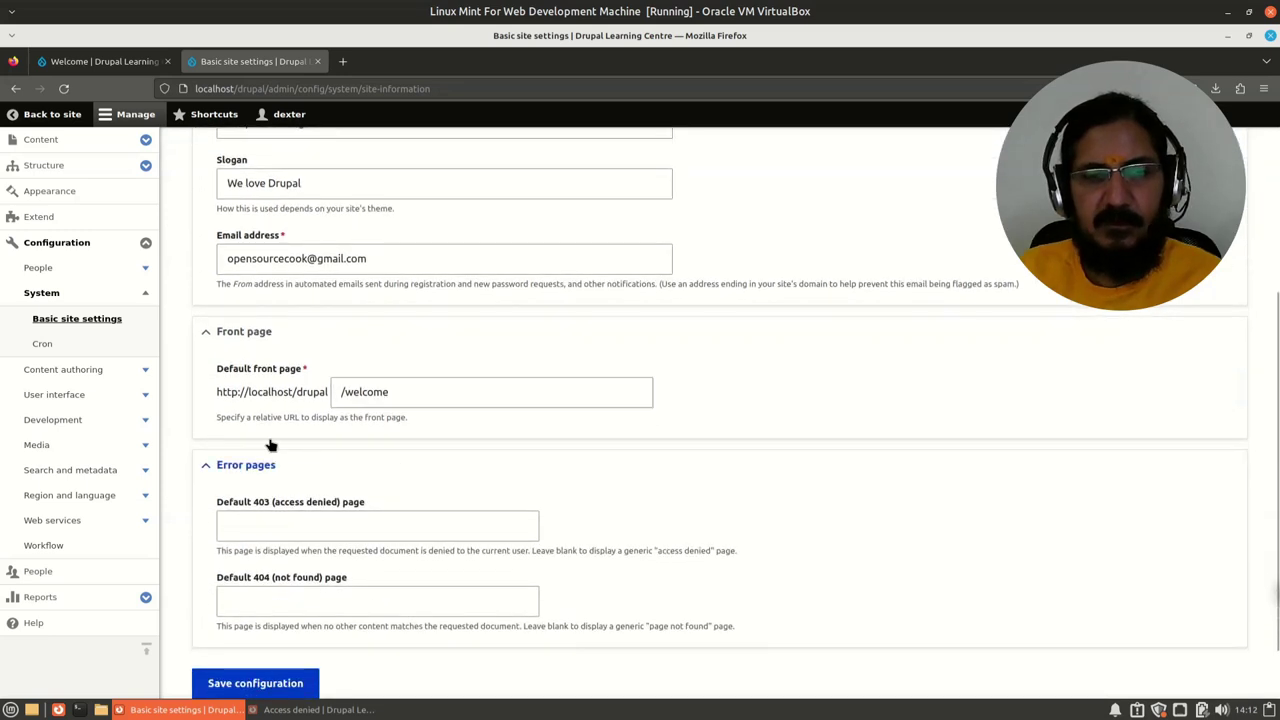
pyautogui.scroll(-1, 420, 400)
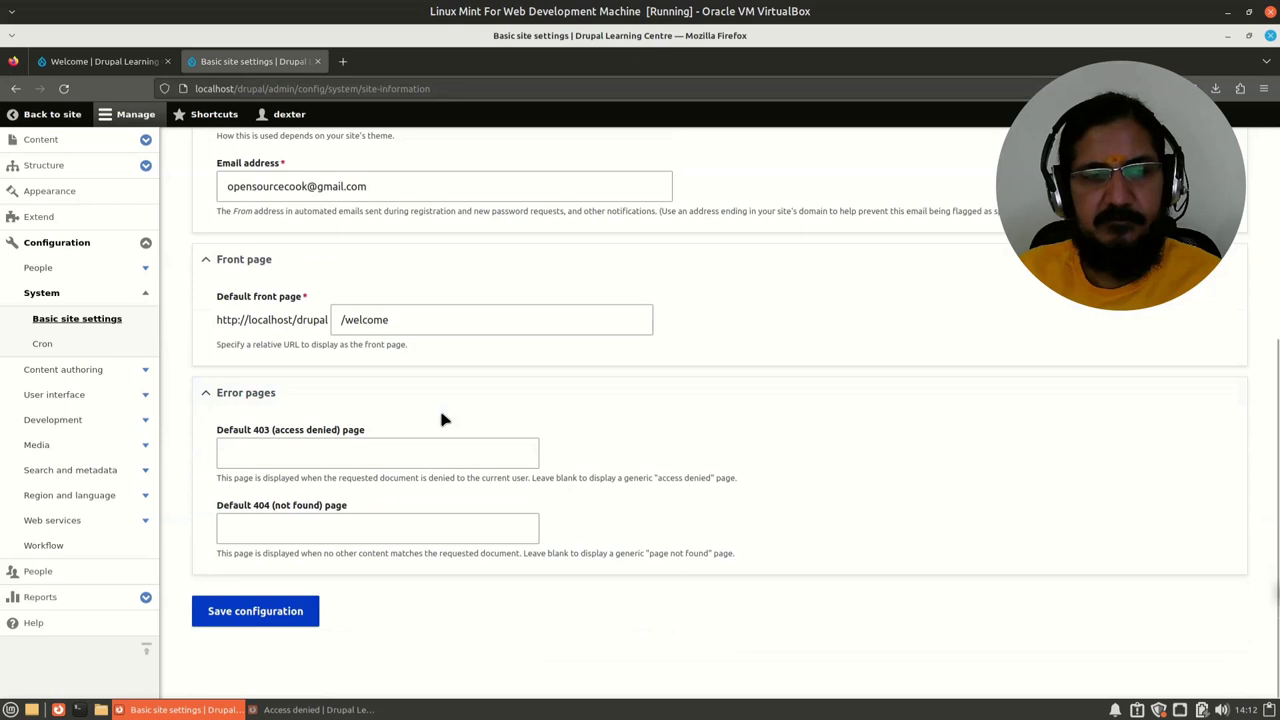
# - From the Welcome tab, go to the Content list and choose + Add content
pyautogui.click(125, 62)
pyautogui.click(146, 140)
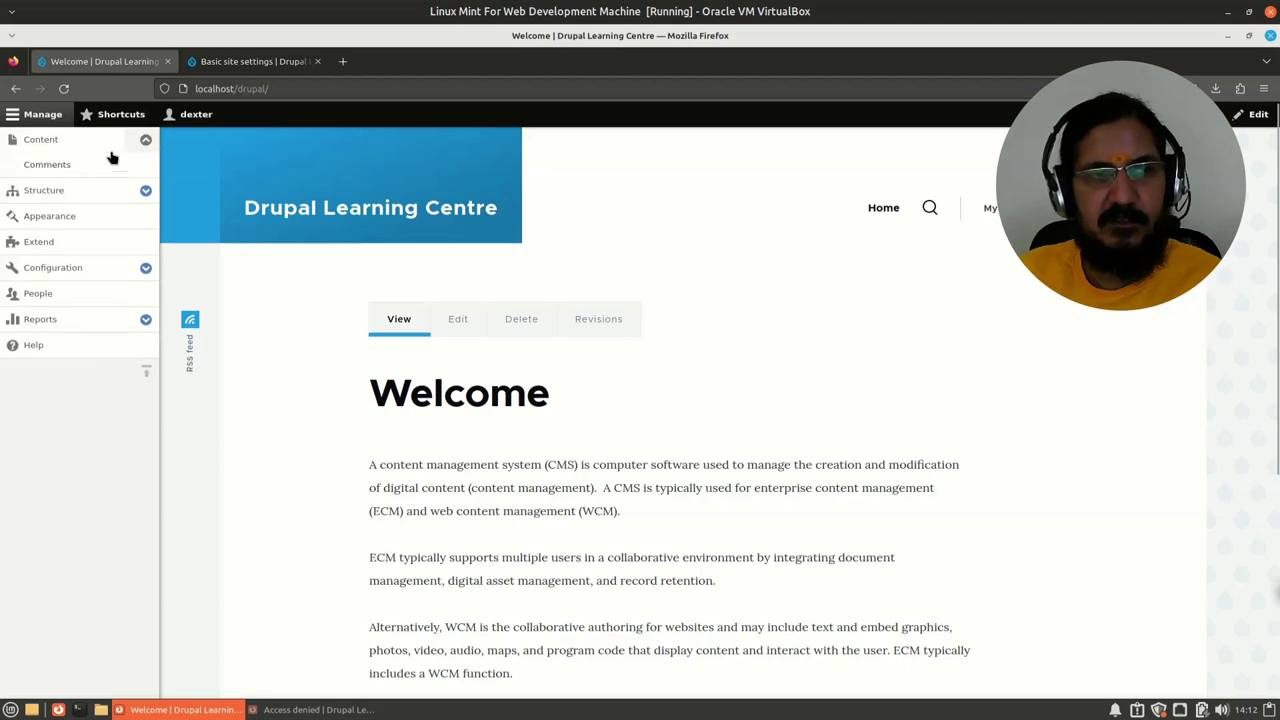
pyautogui.click(42, 141)
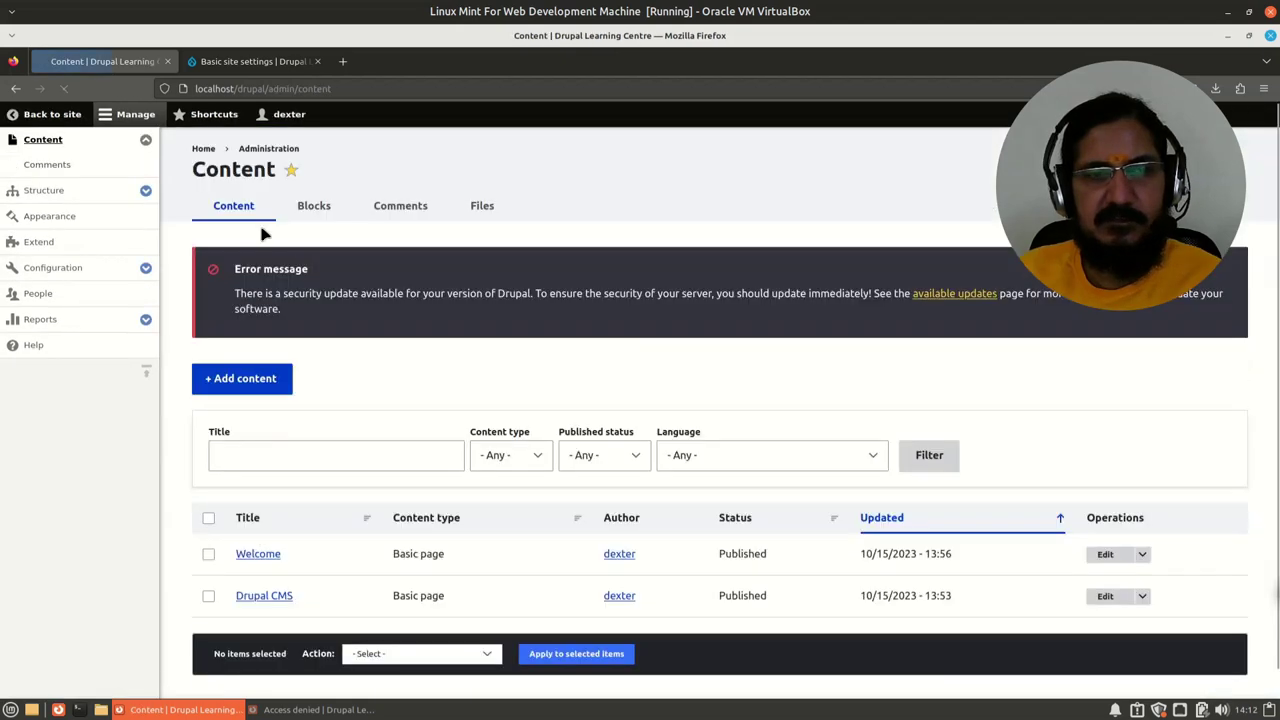
pyautogui.click(250, 380)
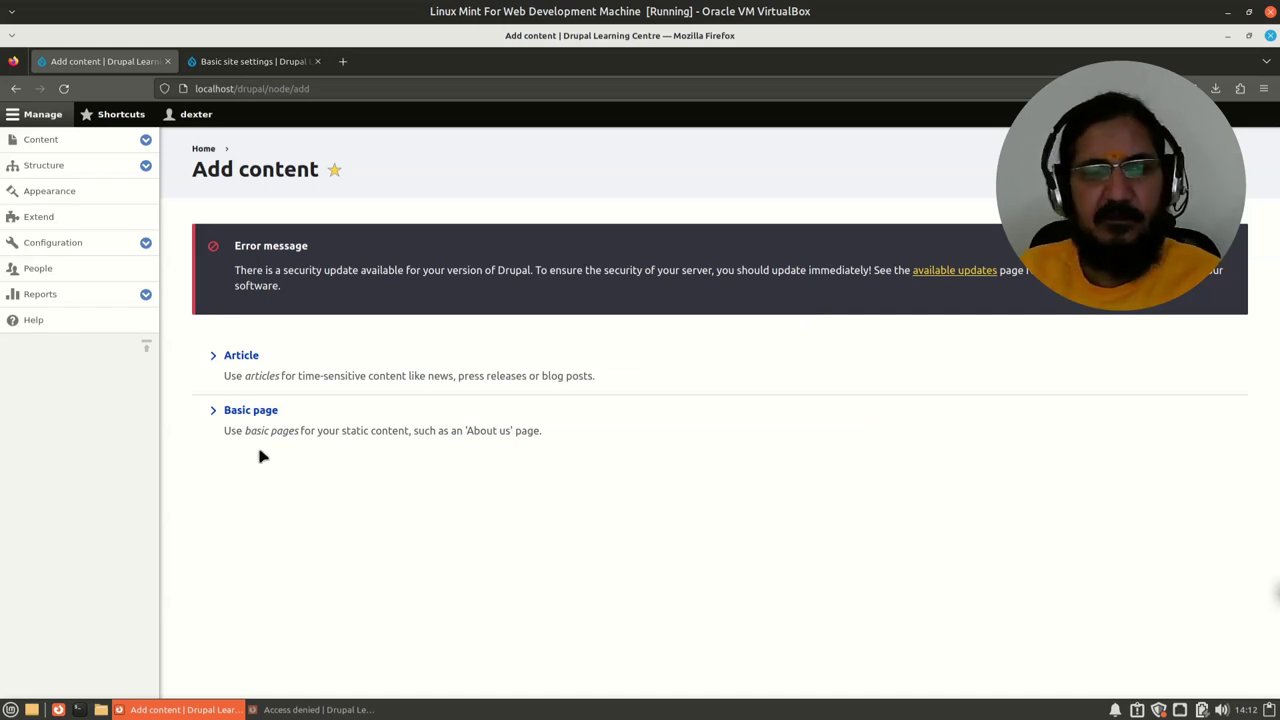
# - Start a new Article and enter the title 'Page Not Found'
pyautogui.click(249, 358)
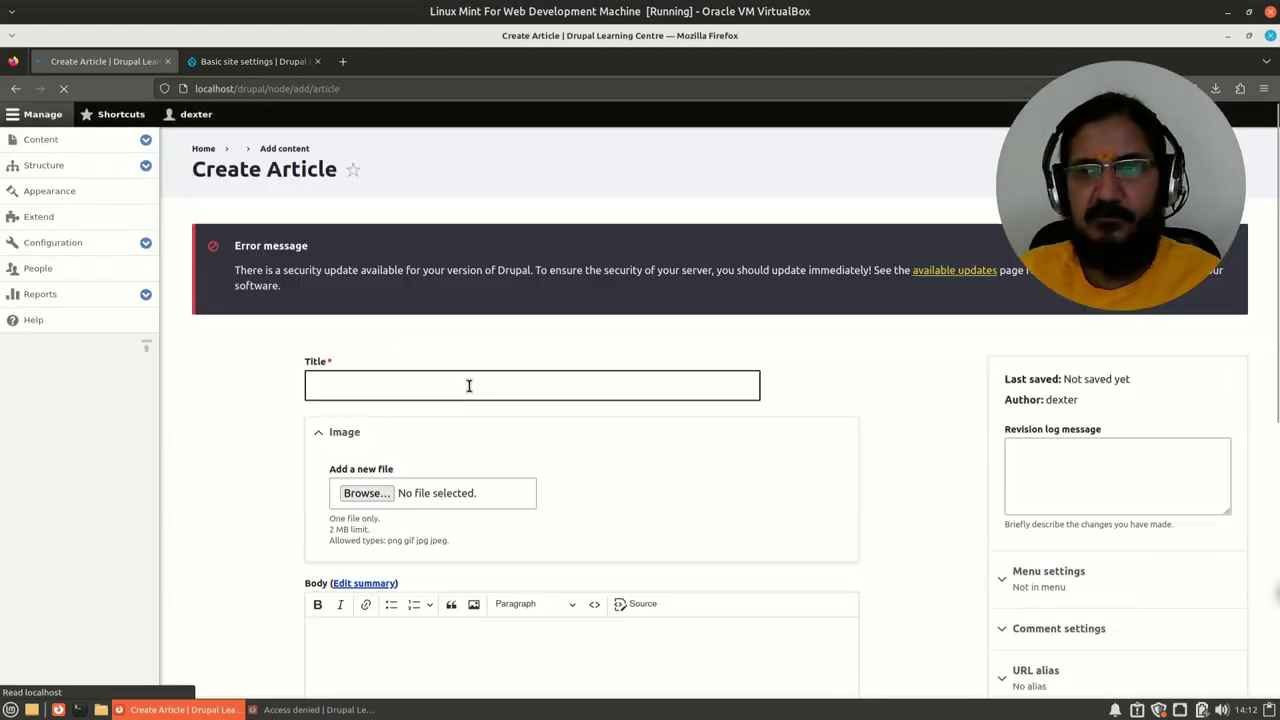
pyautogui.scroll(-3, 274, 528)
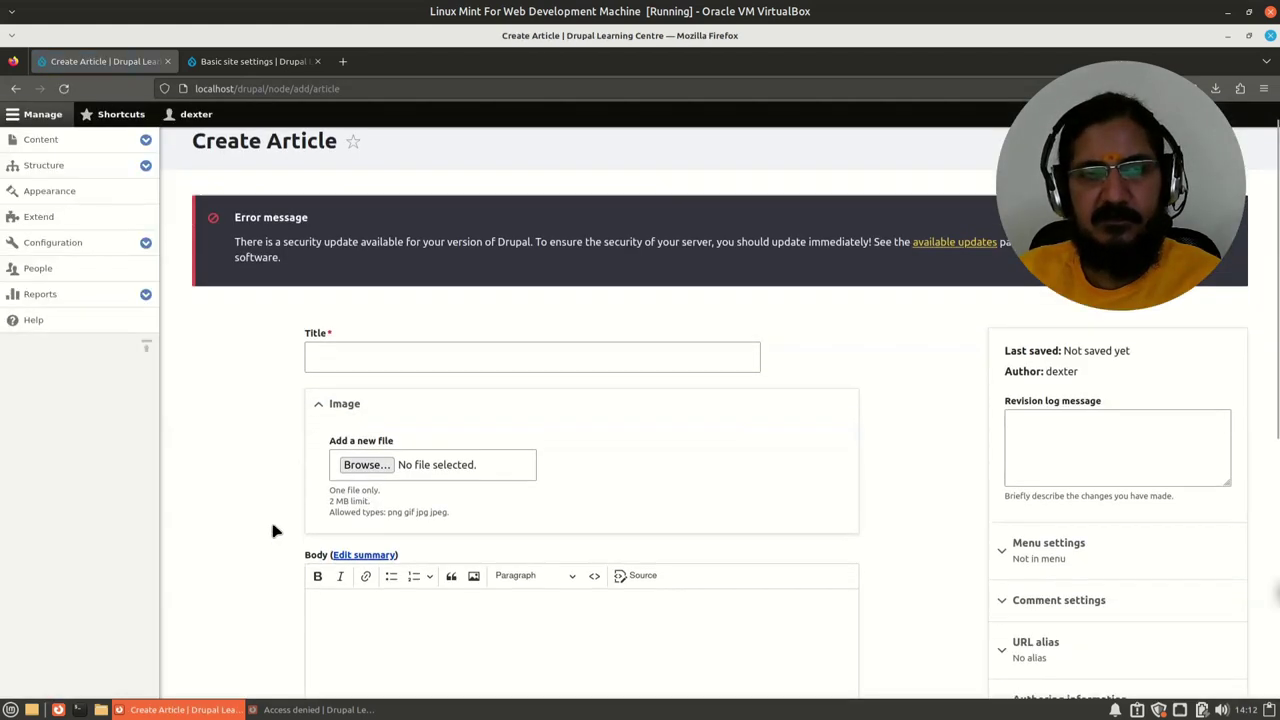
pyautogui.click(371, 243)
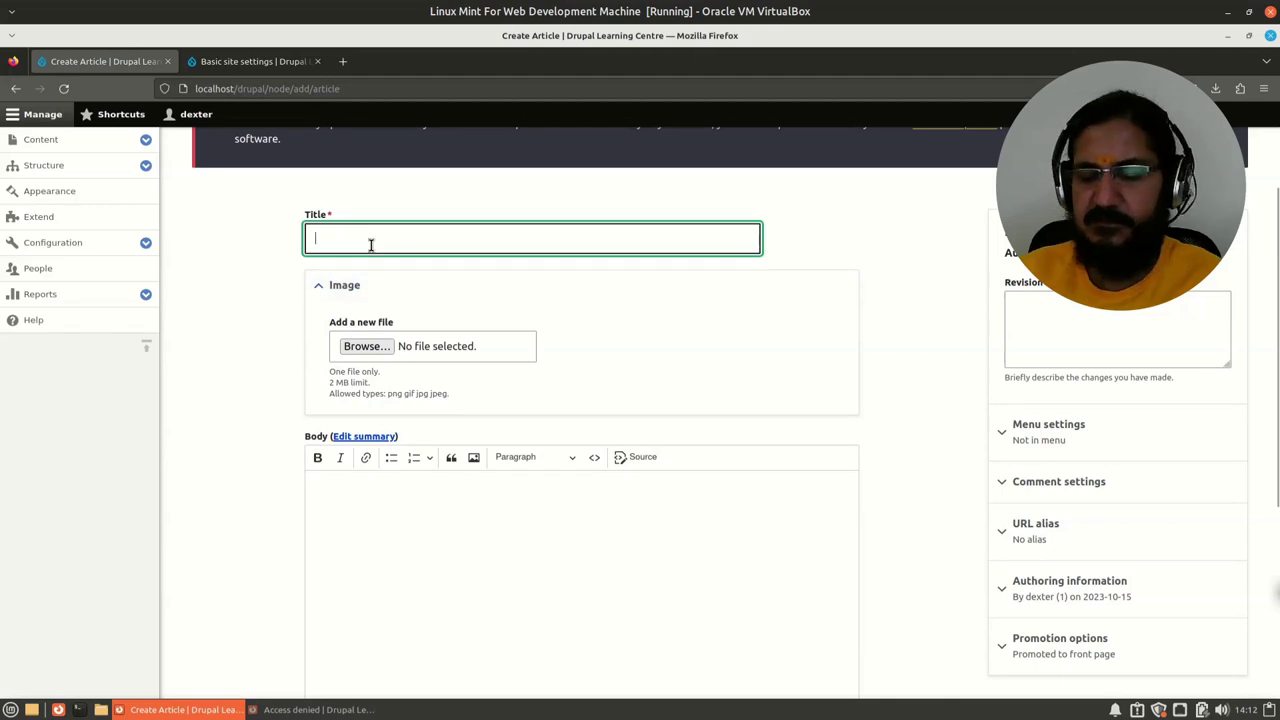
pyautogui.write('Page Not Found')
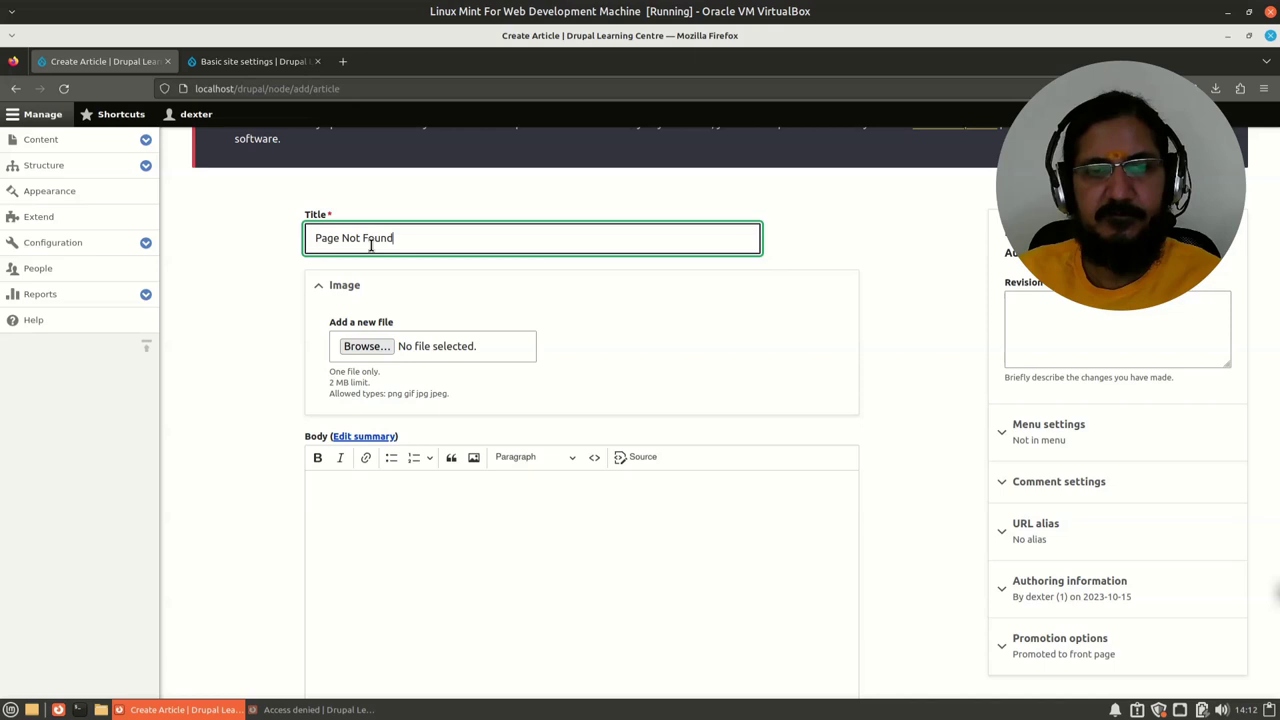
# - Attach Alert.jpg from Downloads as the article's image
pyautogui.click(366, 346)
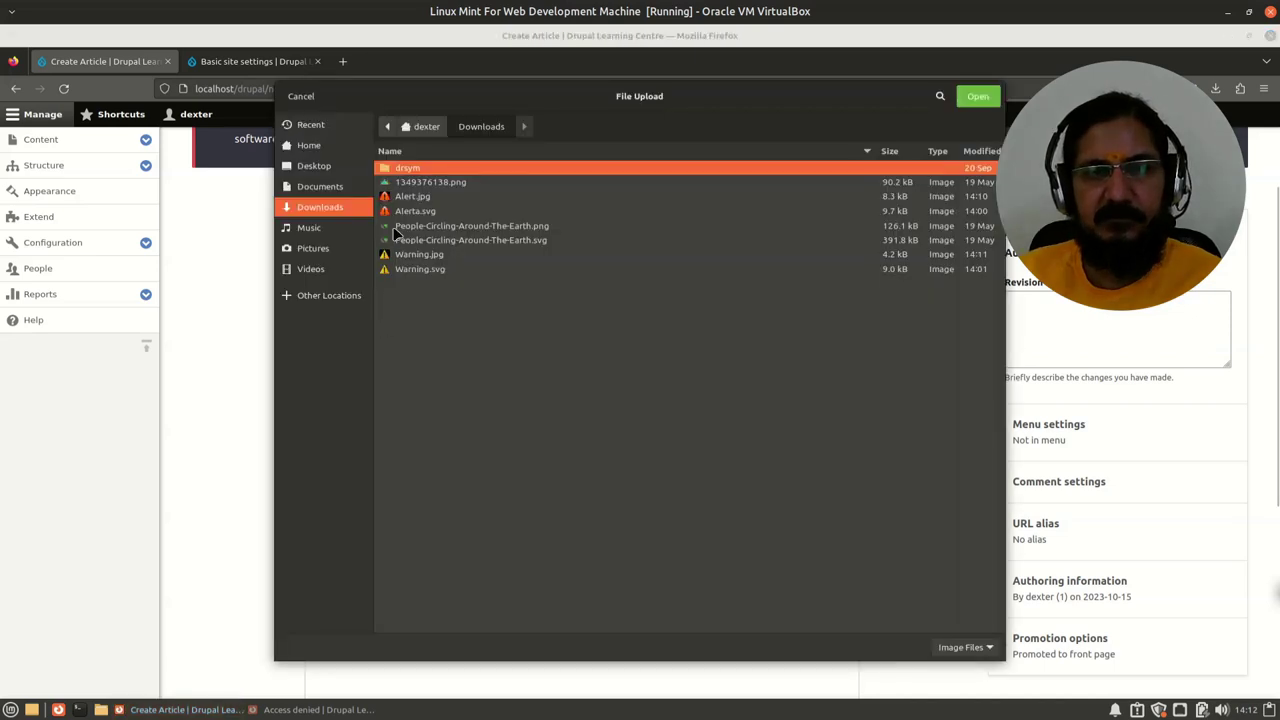
pyautogui.click(421, 197)
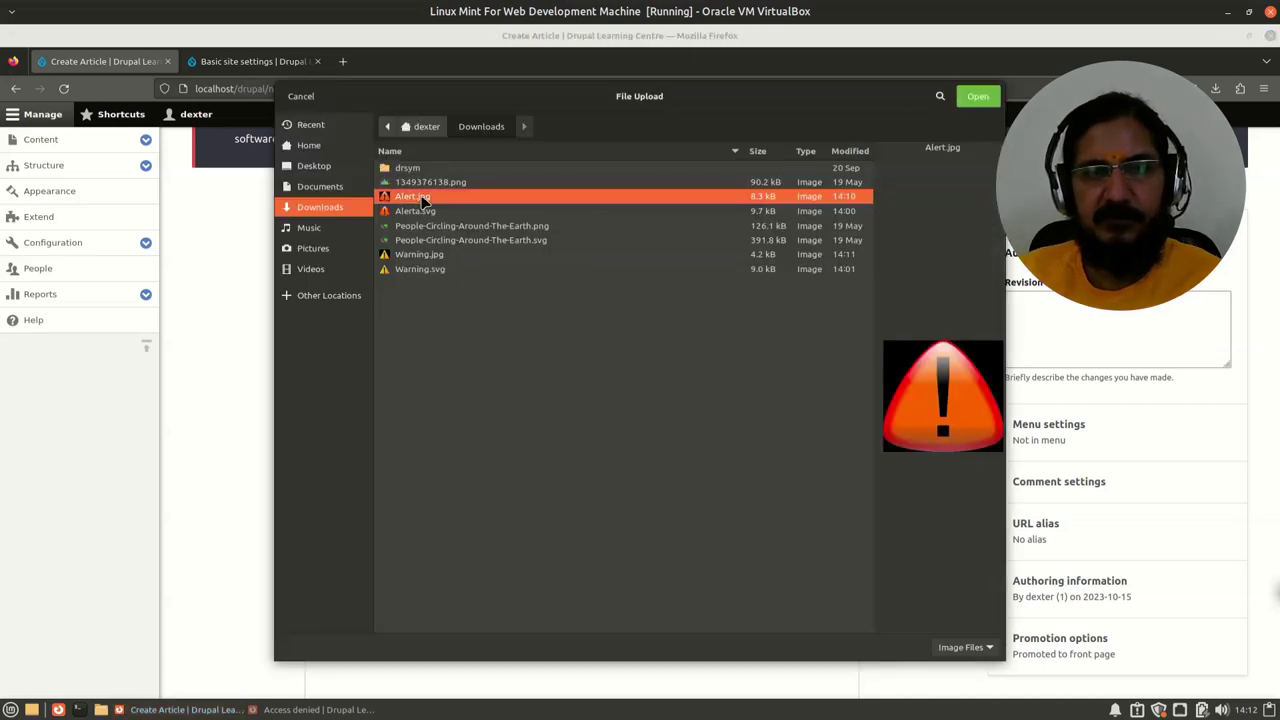
pyautogui.click(990, 96)
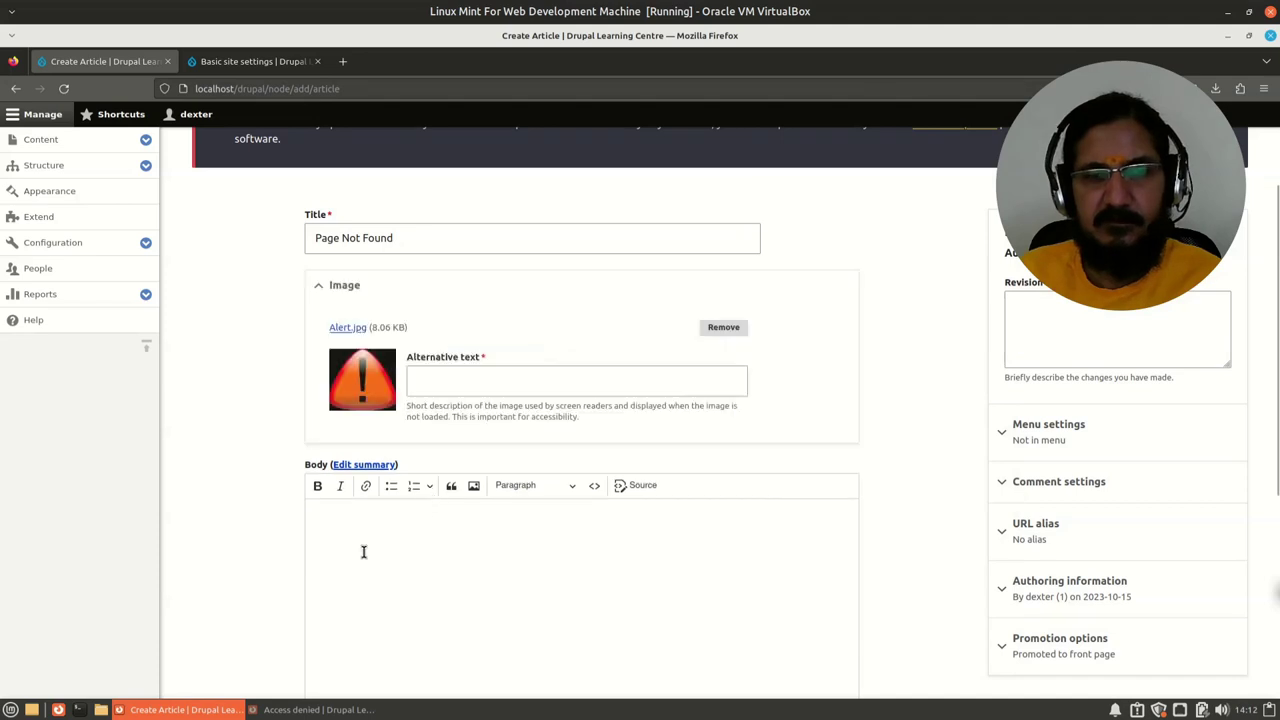
pyautogui.scroll(-4, 277, 534)
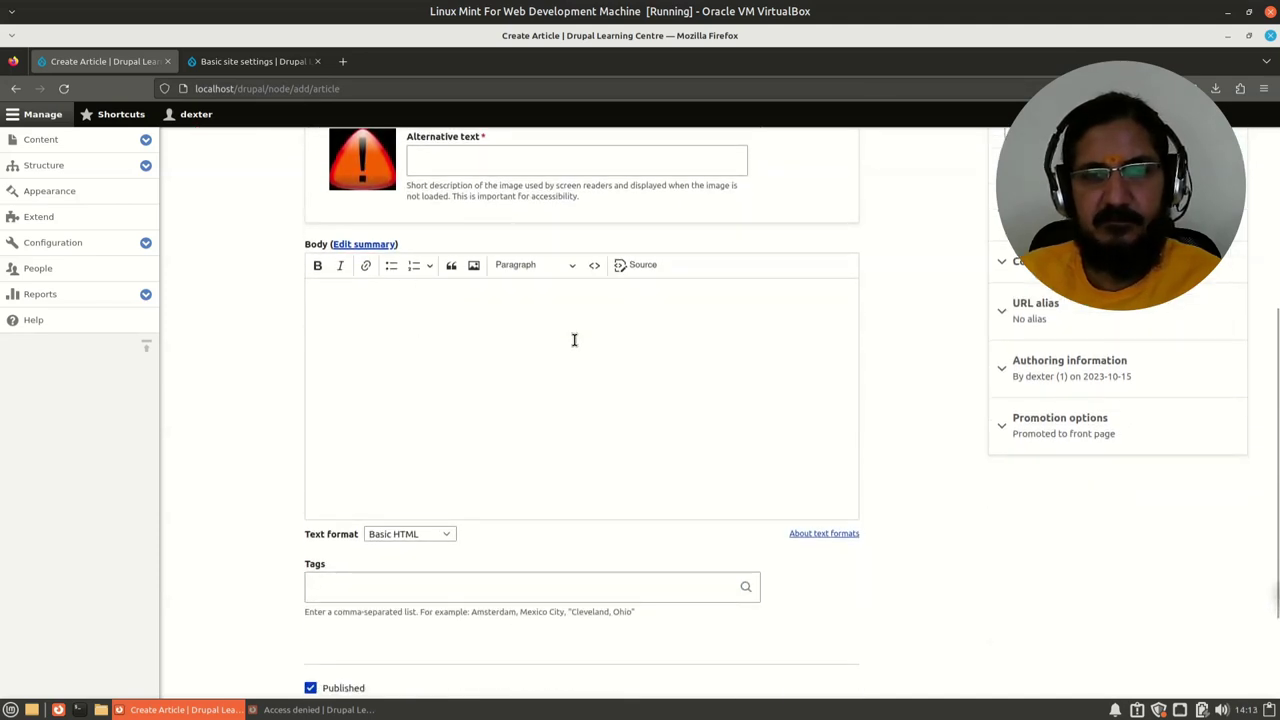
# - Write a Heading 2 body line: 'Sorry! the page you are looking for does not exist. At least till now.'
pyautogui.click(571, 266)
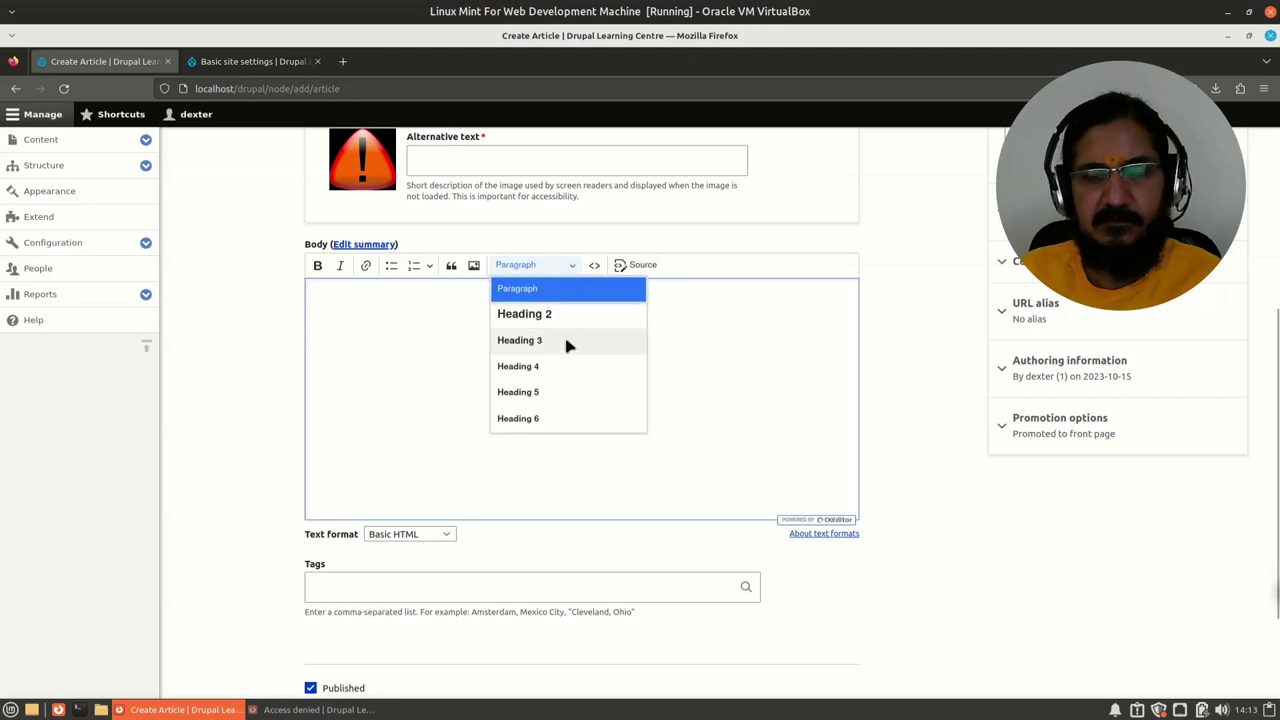
pyautogui.click(571, 318)
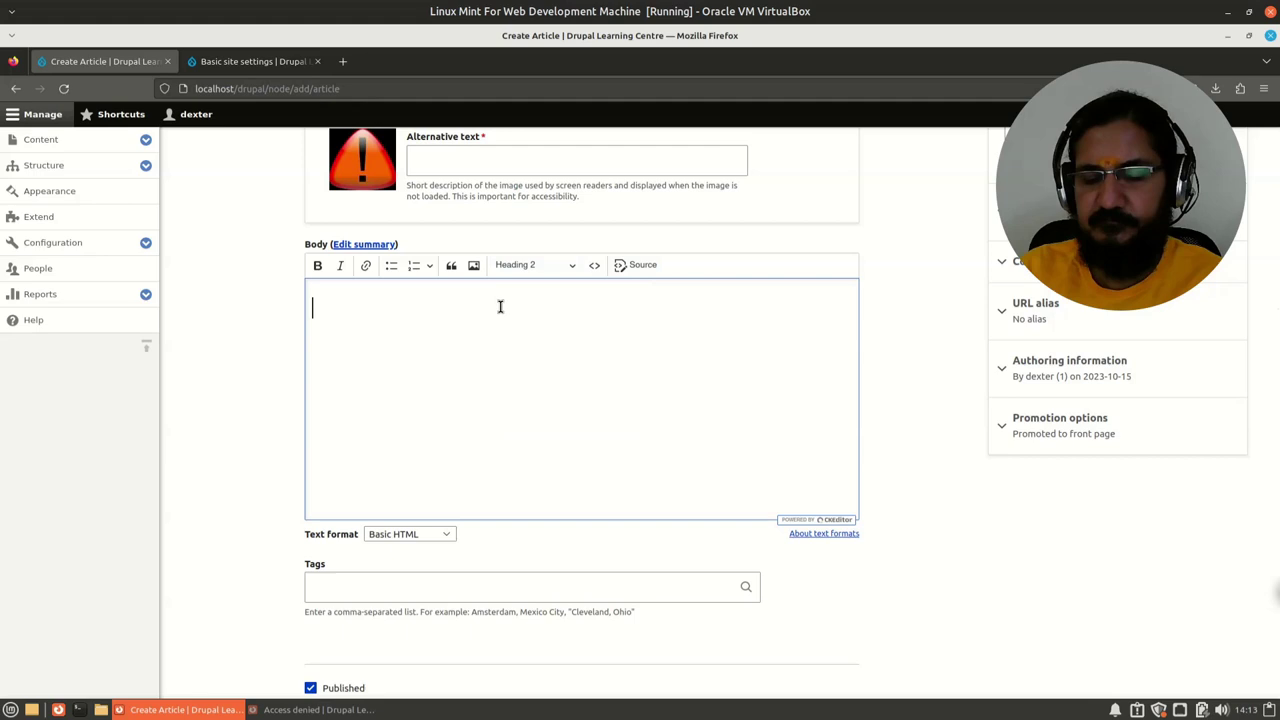
pyautogui.write('Sorry')
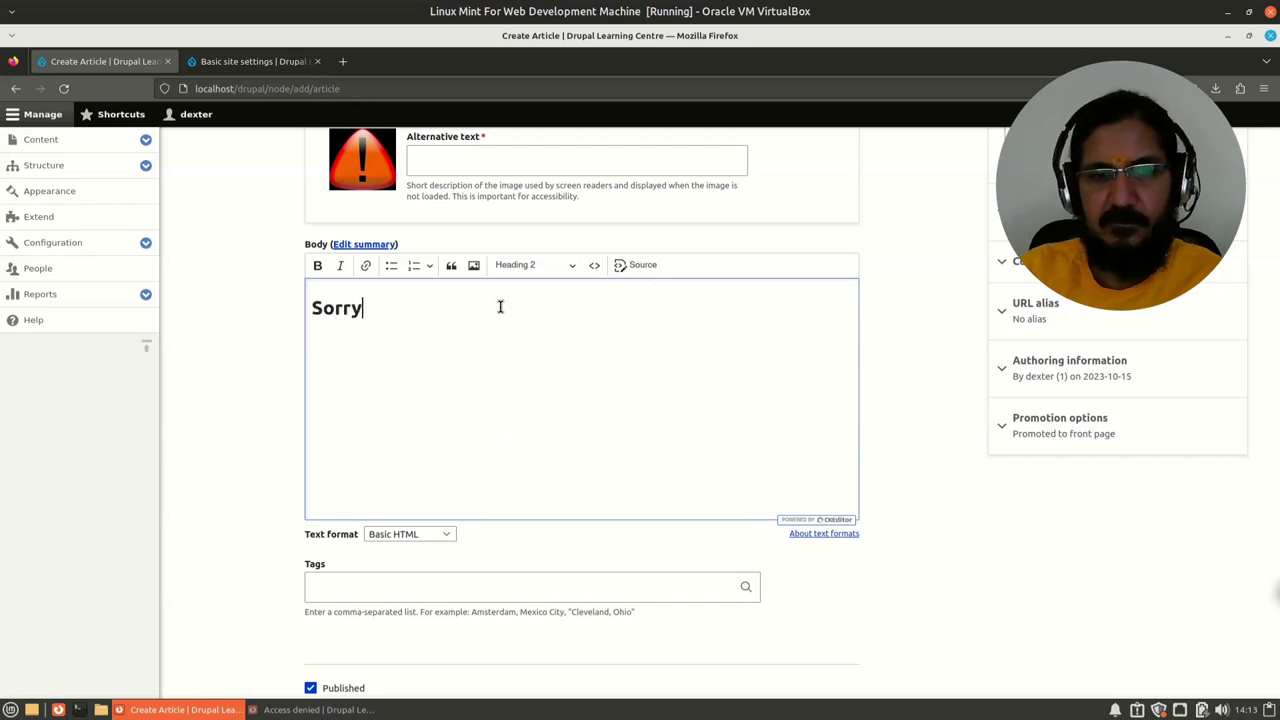
pyautogui.write('! the page')
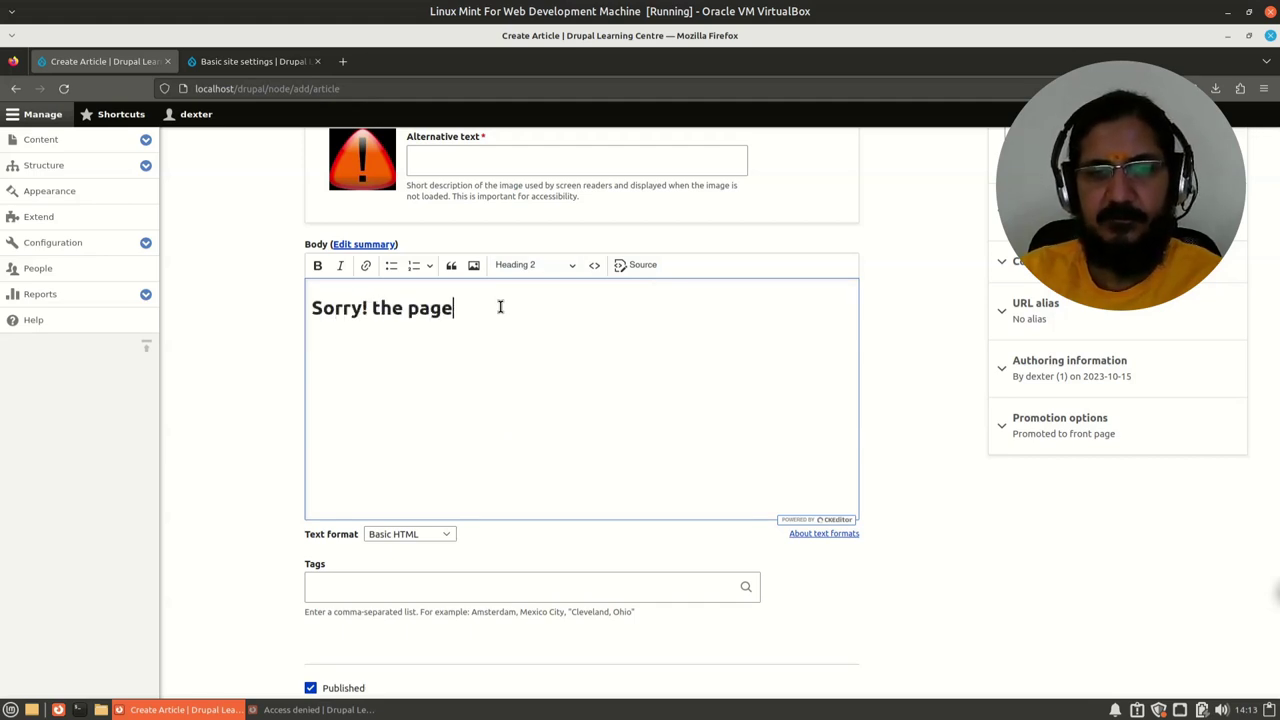
pyautogui.write(' yourare')
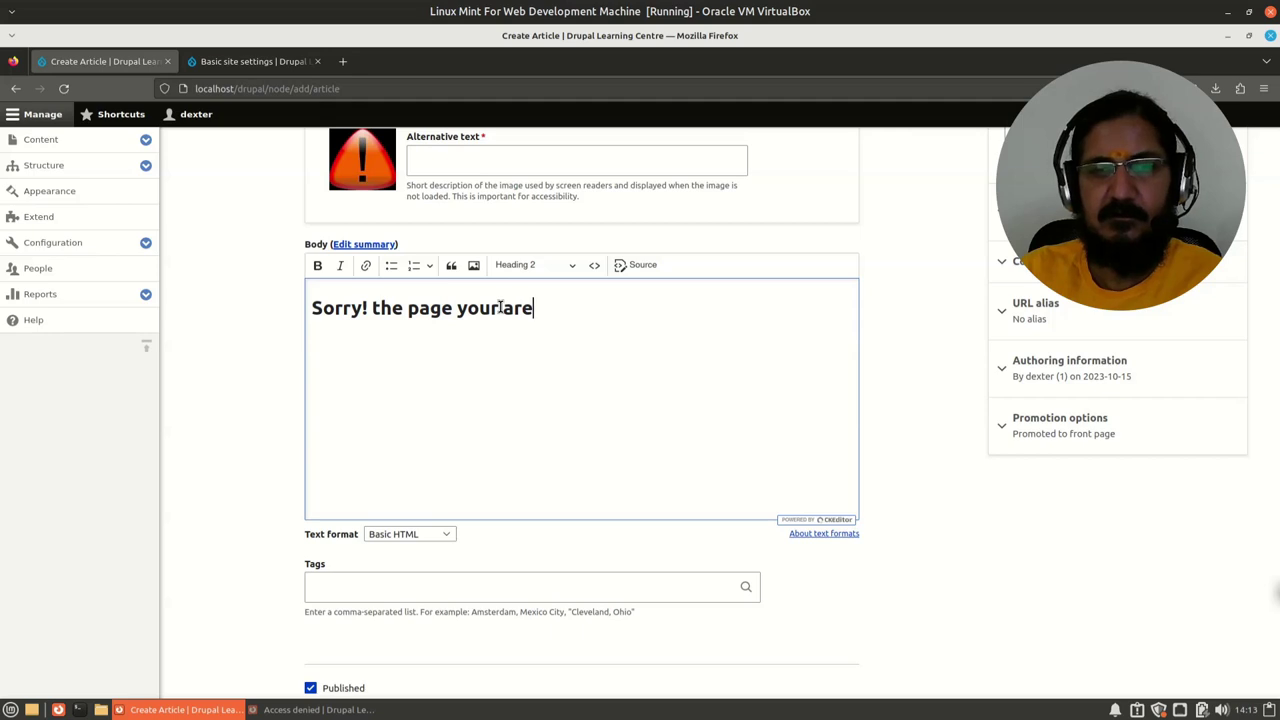
pyautogui.press('BackSpace')
pyautogui.press('BackSpace')
pyautogui.press('BackSpace')
pyautogui.write('looking for')
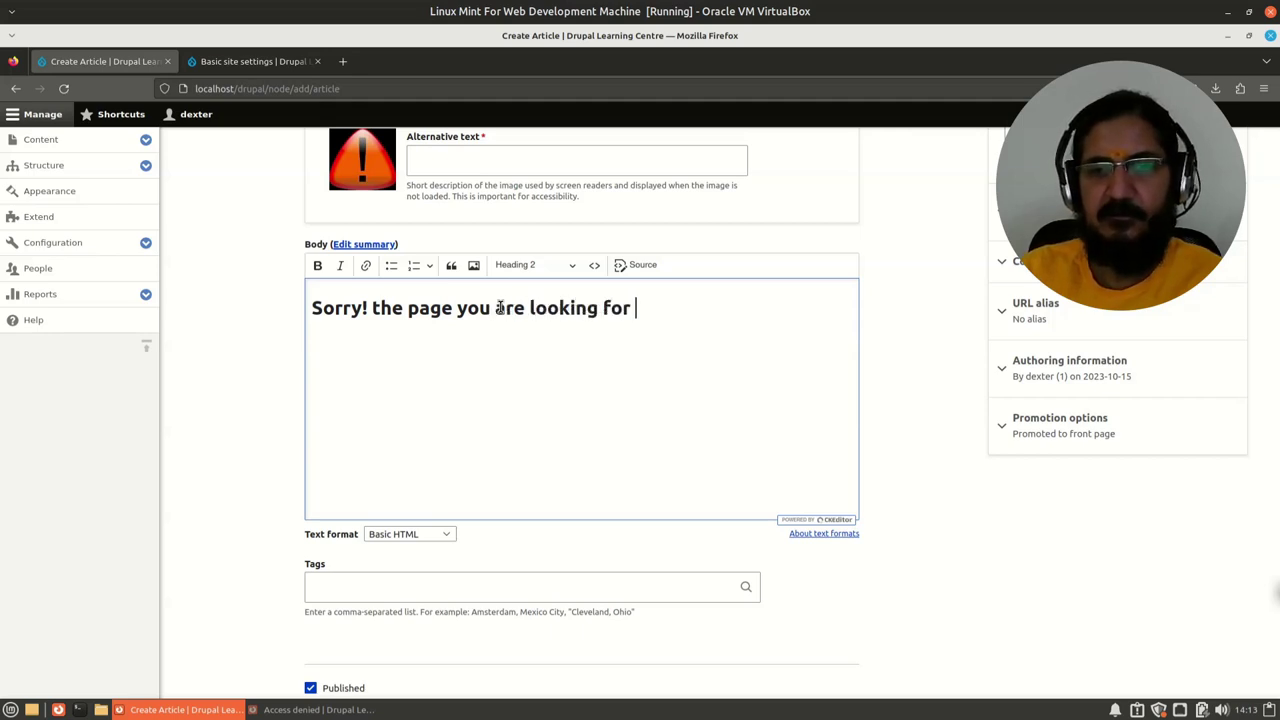
pyautogui.write(' does')
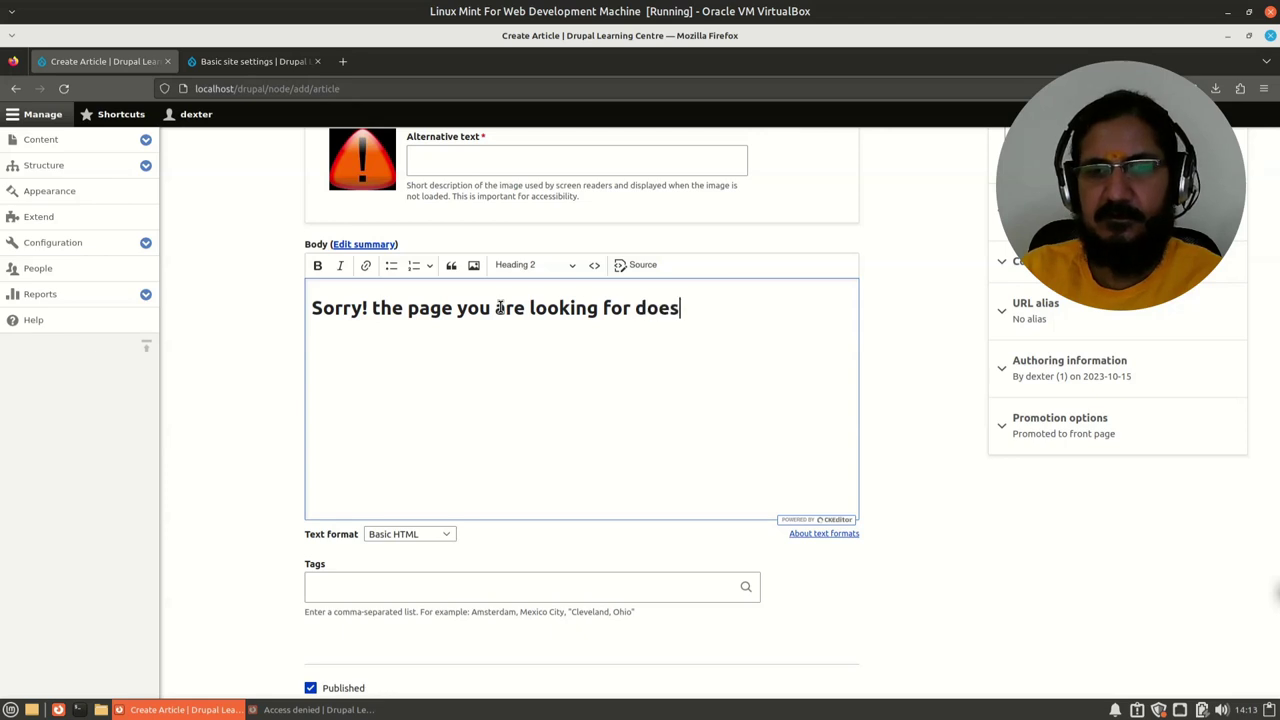
pyautogui.write(' not exist.')
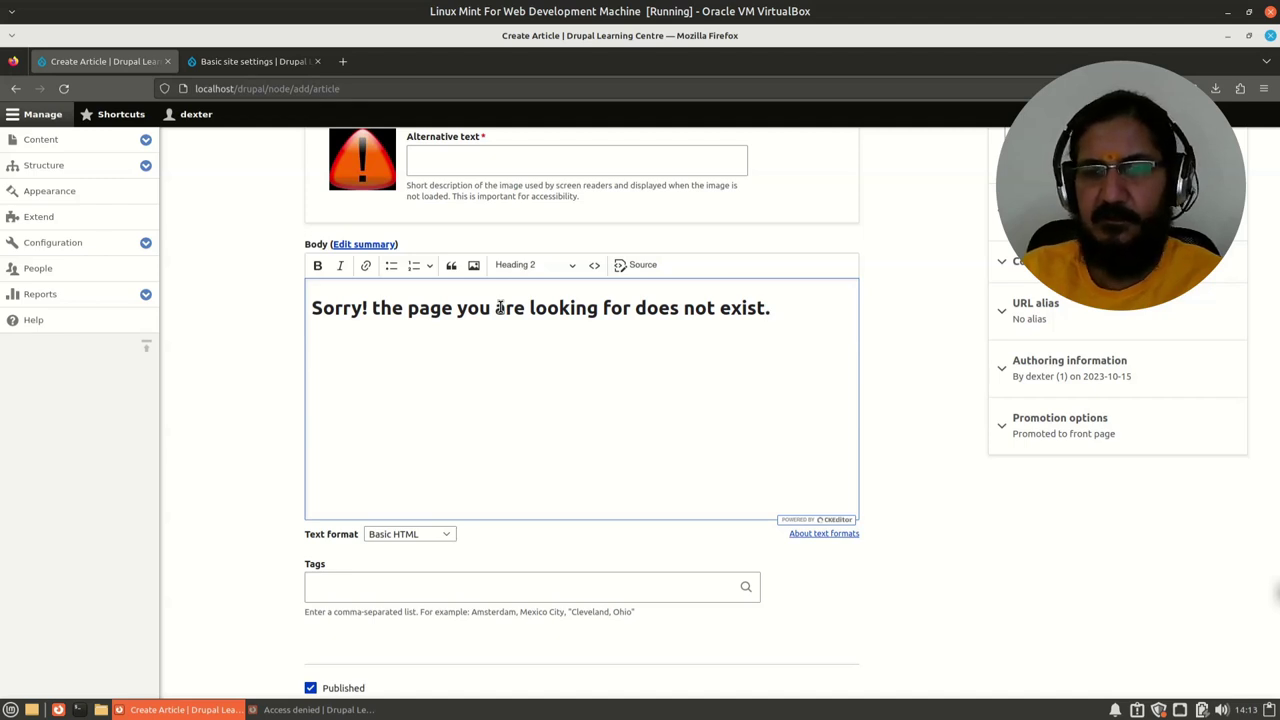
pyautogui.write('At ')
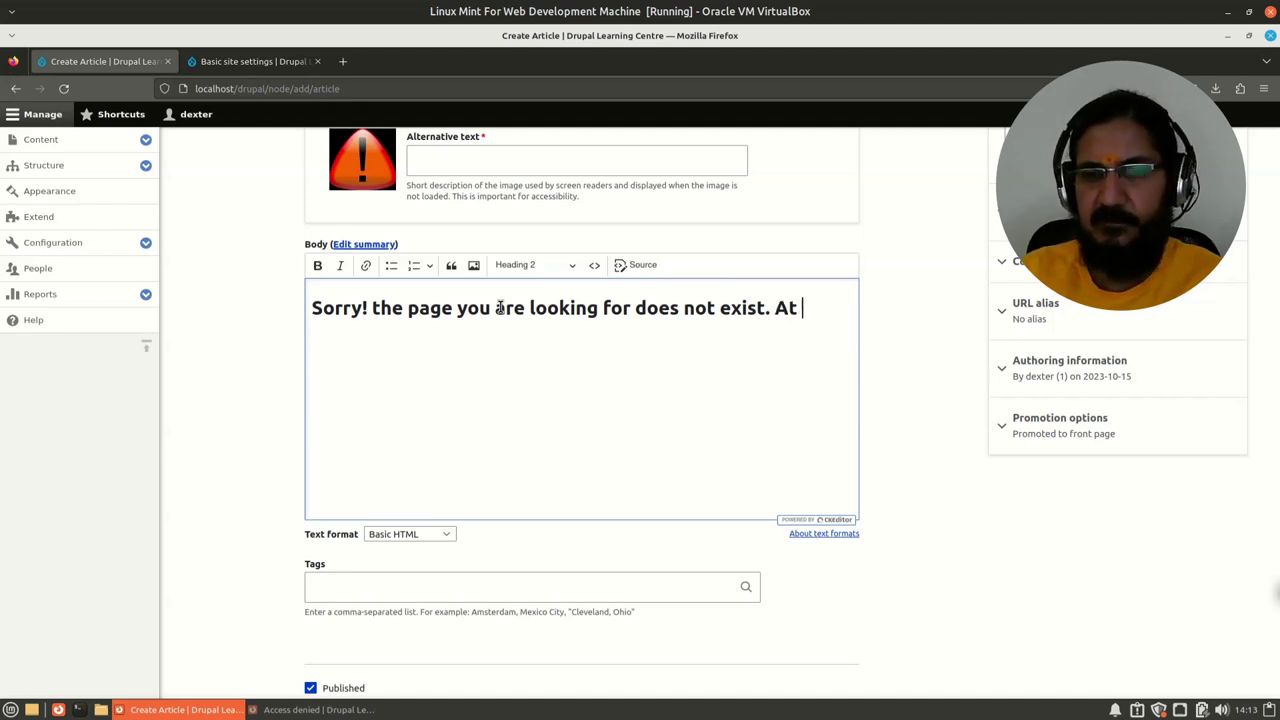
pyautogui.write('least t')
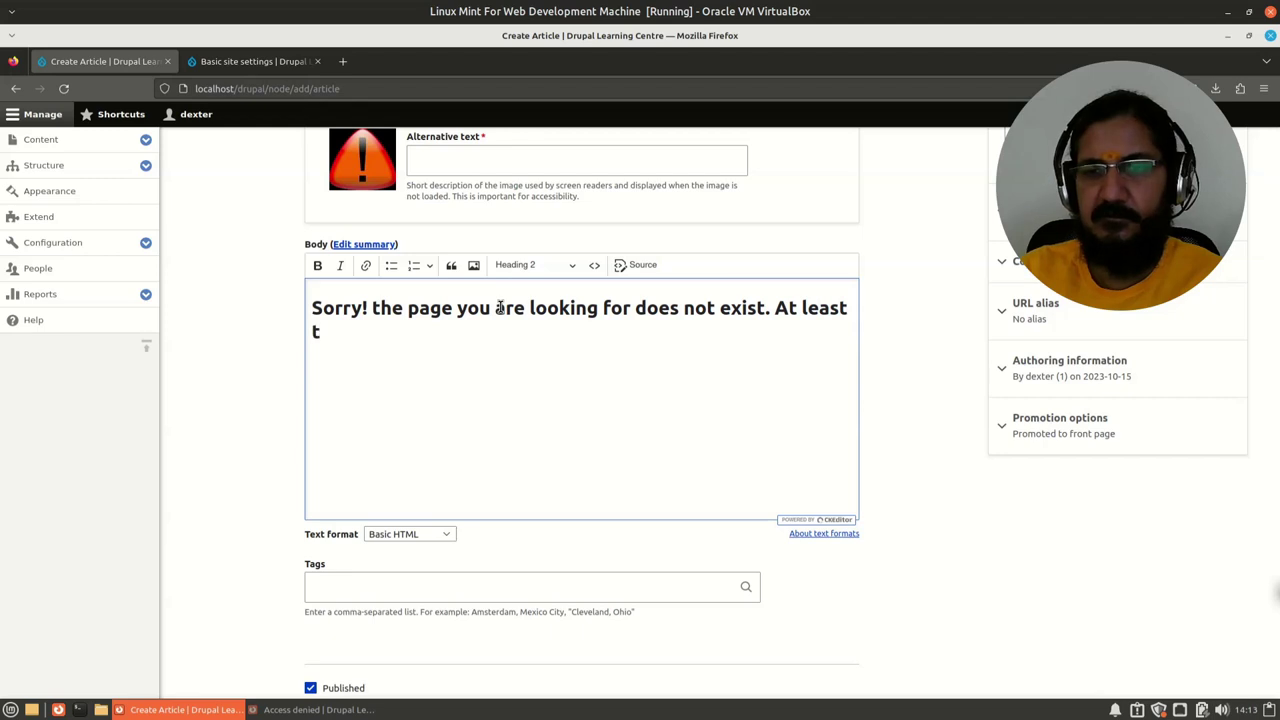
pyautogui.write('ill now.')
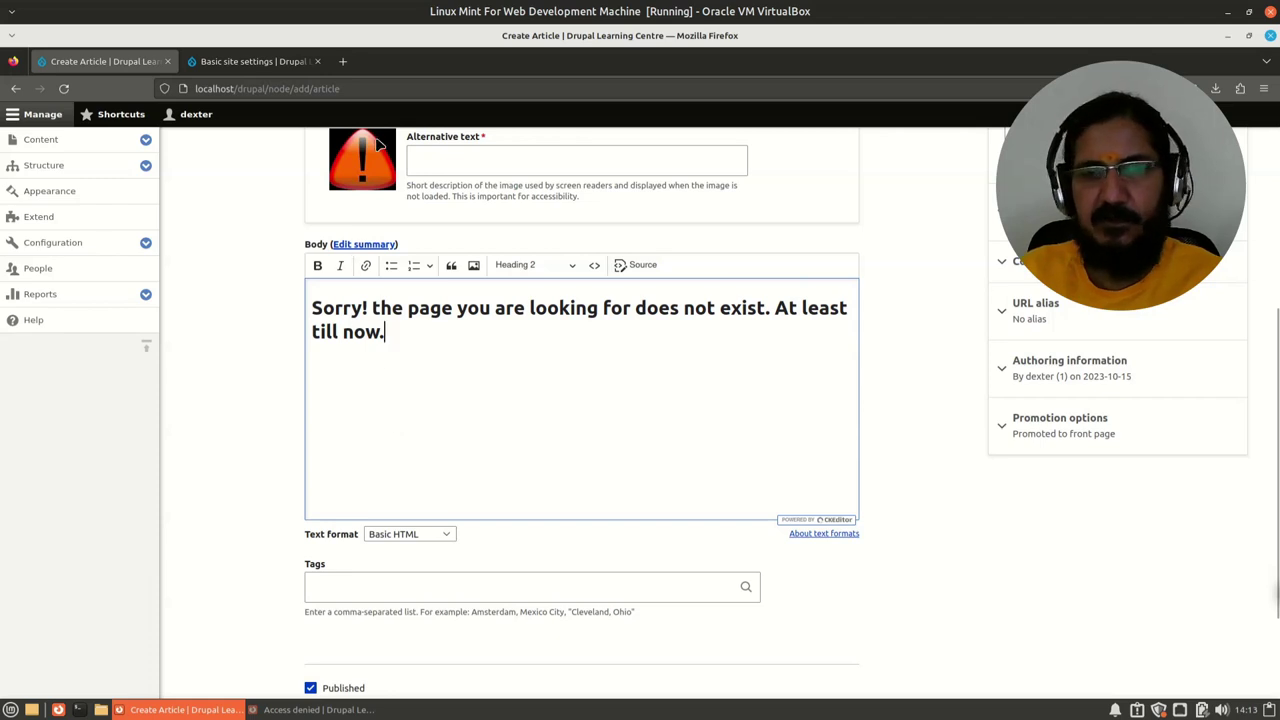
# - Set the article's URL alias to /page-not-found
pyautogui.scroll(-2, 269, 462)
pyautogui.scroll(5, 269, 462)
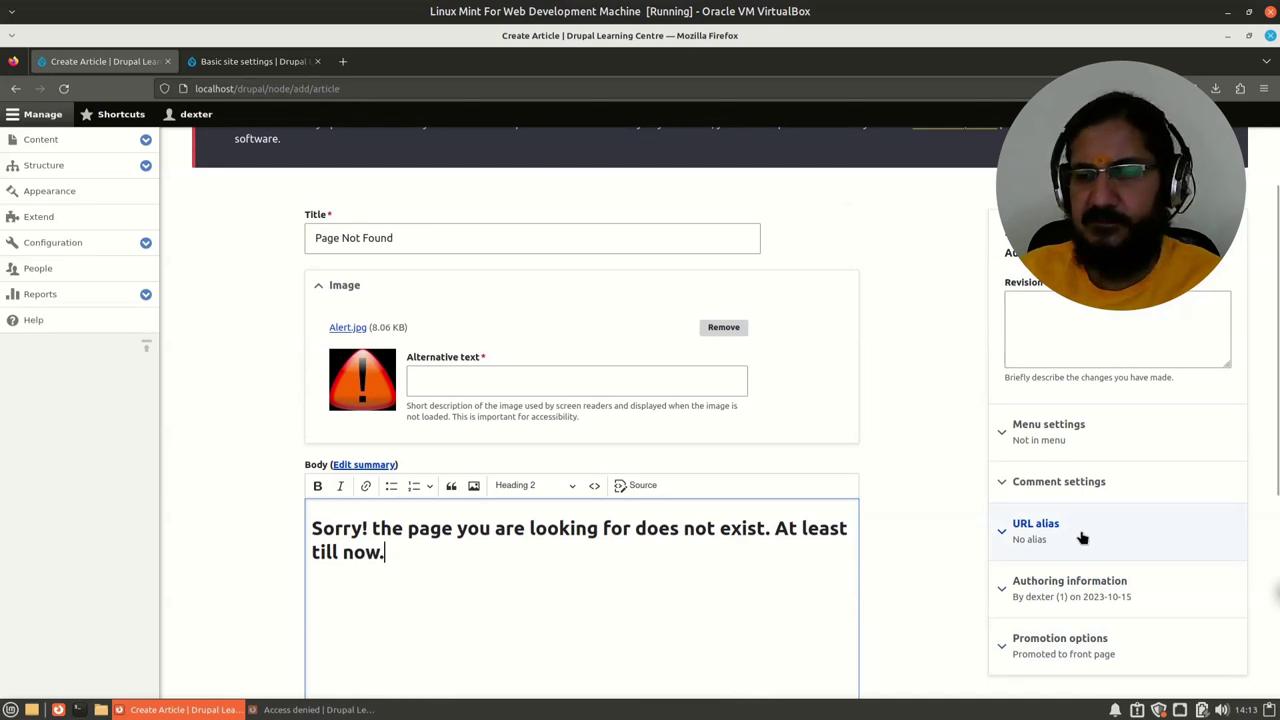
pyautogui.click(1082, 538)
pyautogui.click(1065, 608)
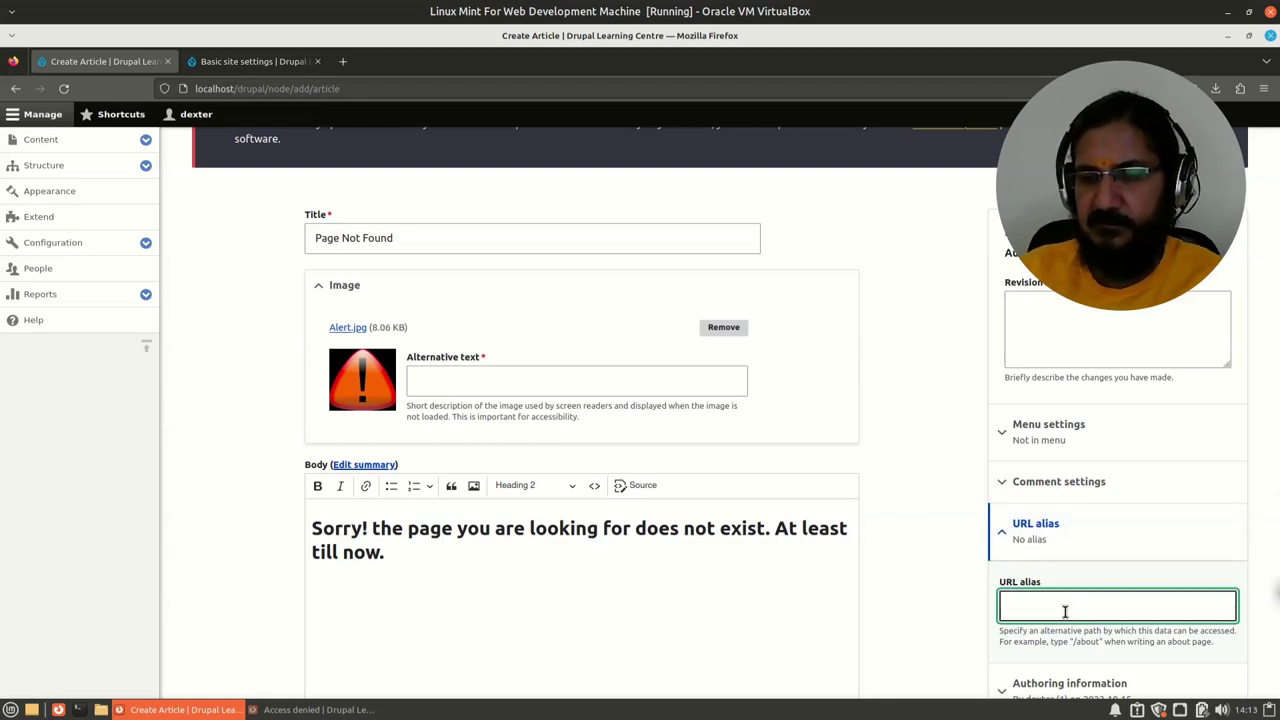
pyautogui.write('/page-not-found')
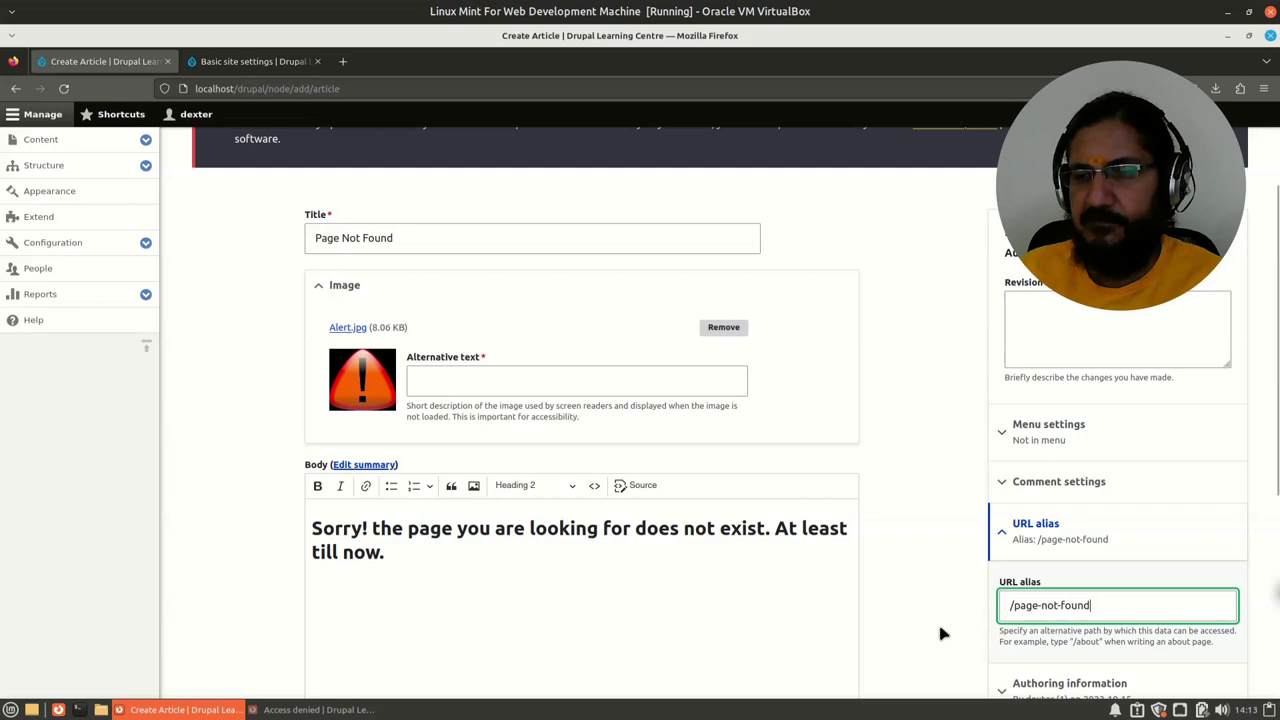
# - Uncheck Promoted to front page in the Promotion options
pyautogui.scroll(-4, 940, 632)
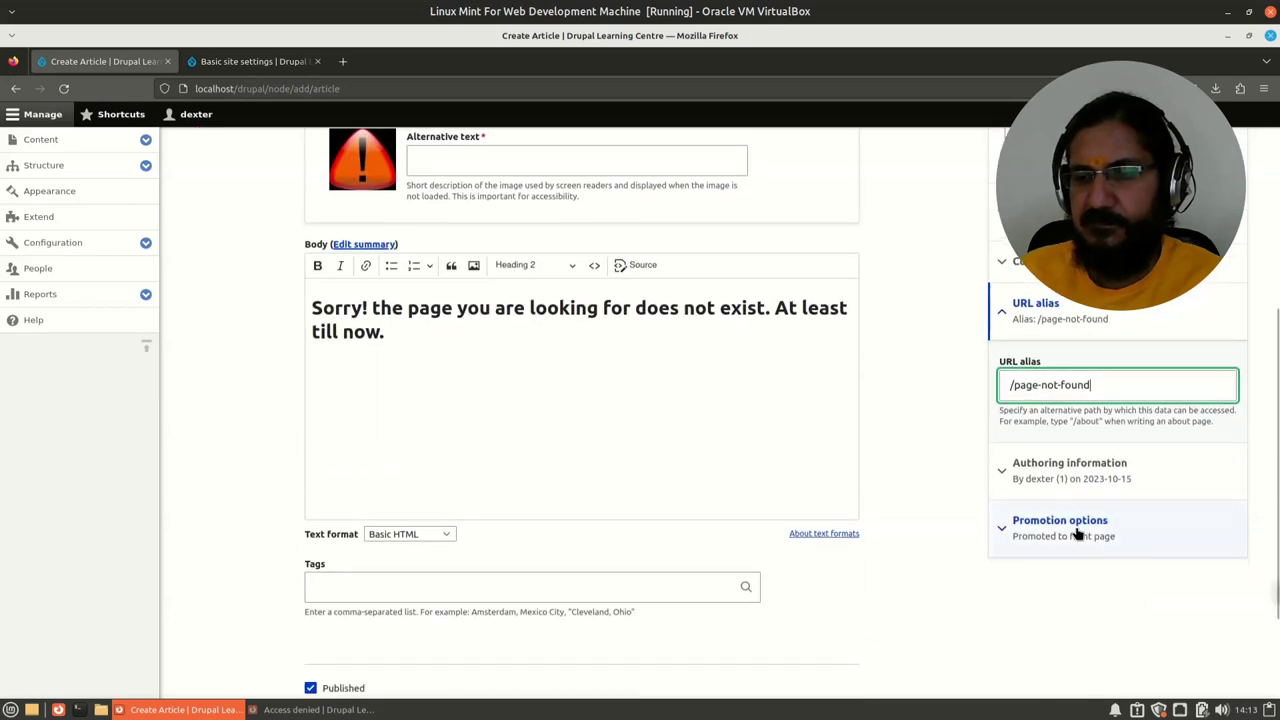
pyautogui.click(1083, 540)
pyautogui.click(1005, 587)
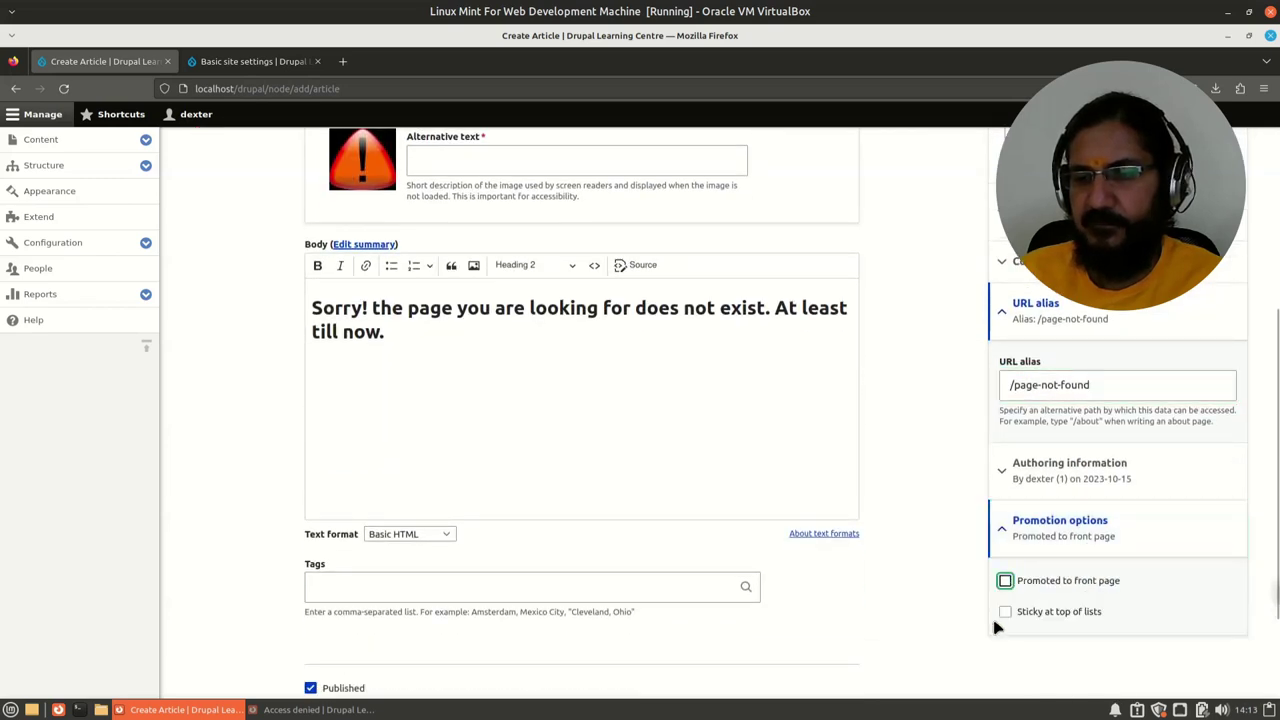
pyautogui.scroll(-3, 379, 665)
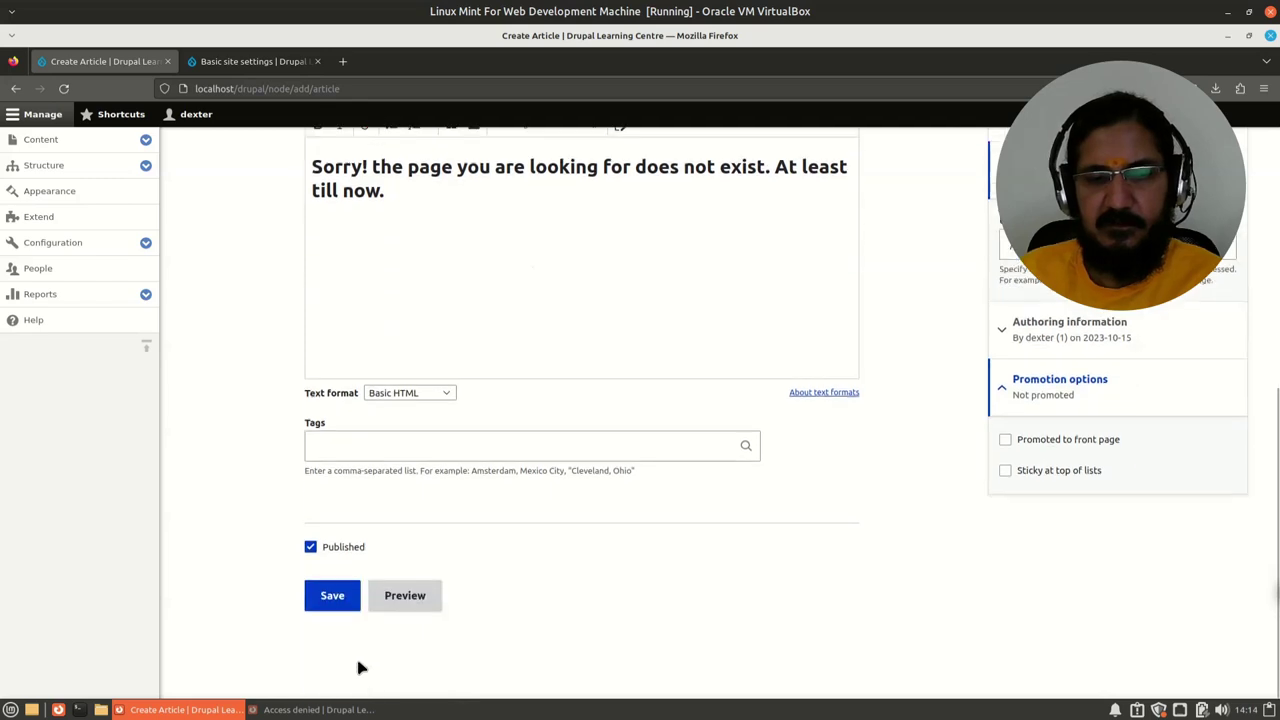
# - After the refused save, enter 'Alert icon' as the image's required alternative text
pyautogui.click(331, 594)
pyautogui.scroll(3, 537, 660)
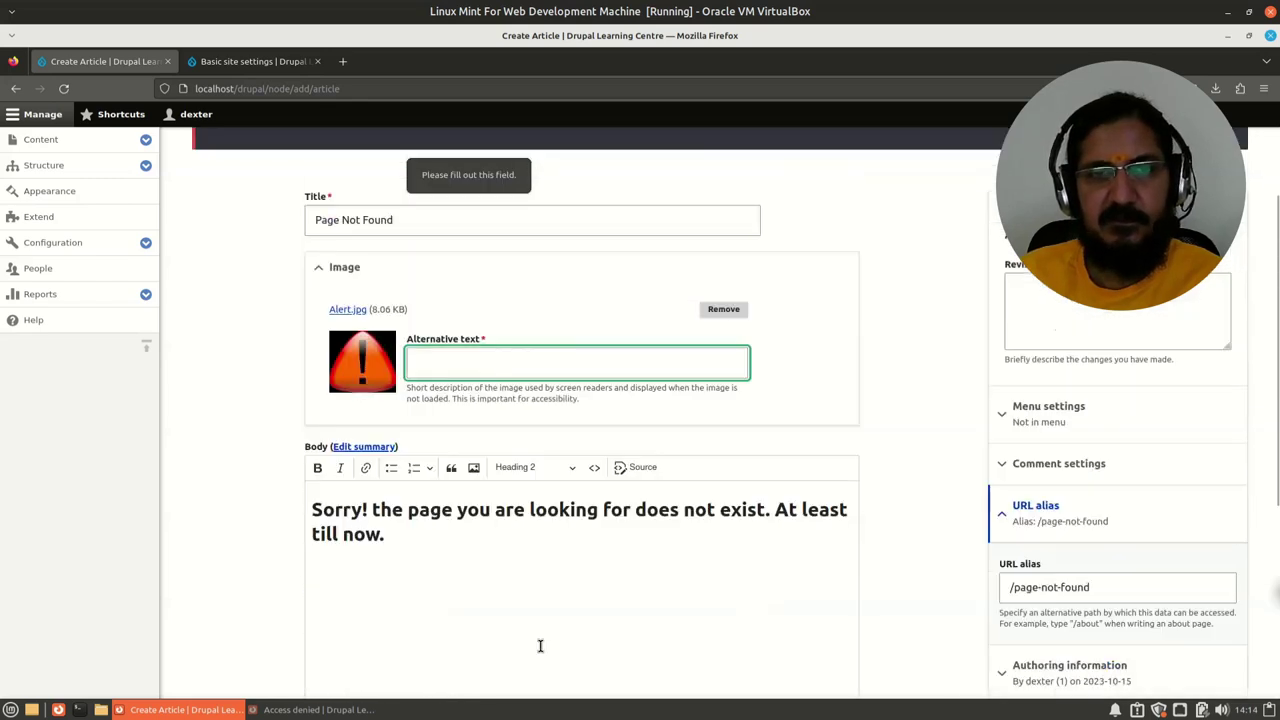
pyautogui.click(430, 364)
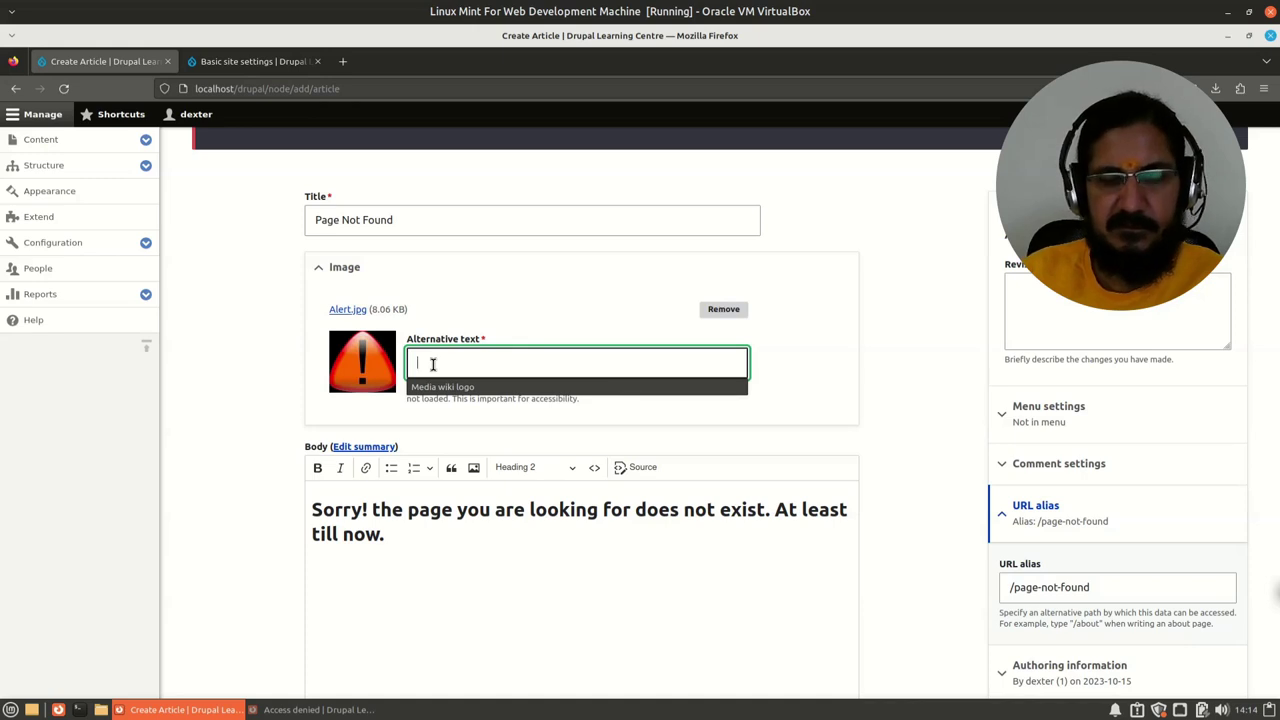
pyautogui.write('Alert icon')
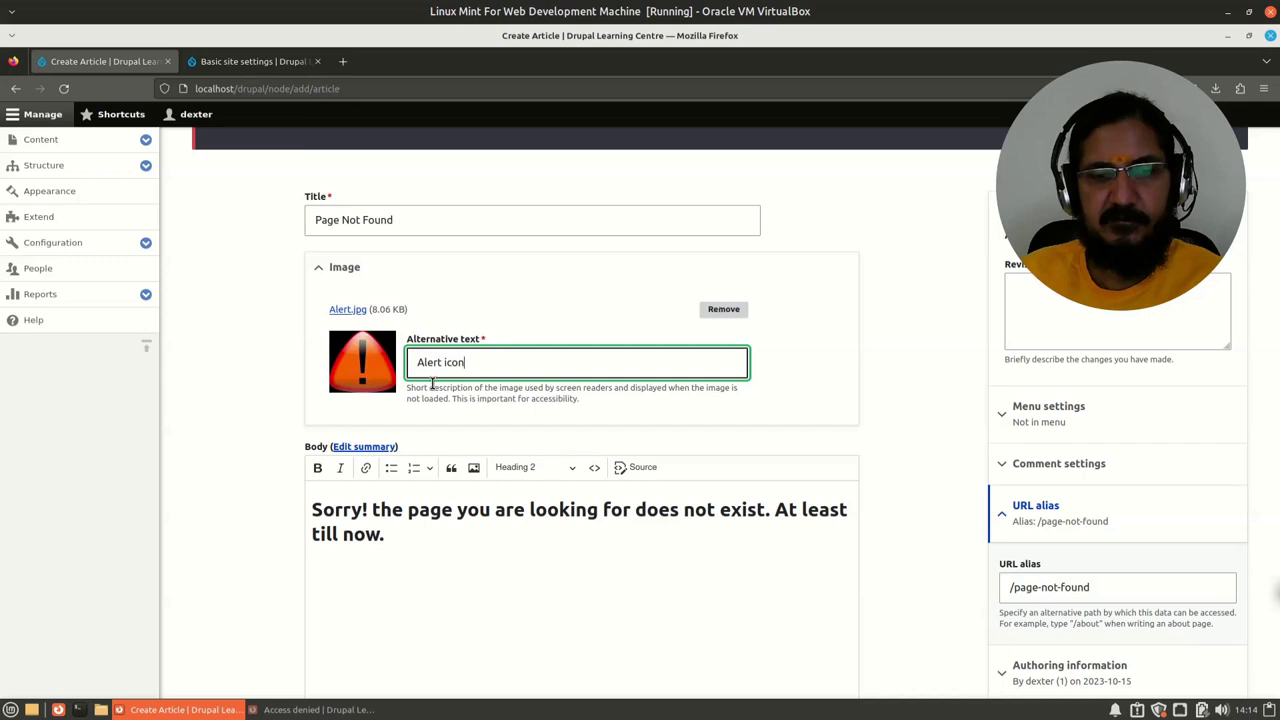
pyautogui.click(249, 547)
pyautogui.scroll(-3, 937, 569)
pyautogui.scroll(3, 514, 408)
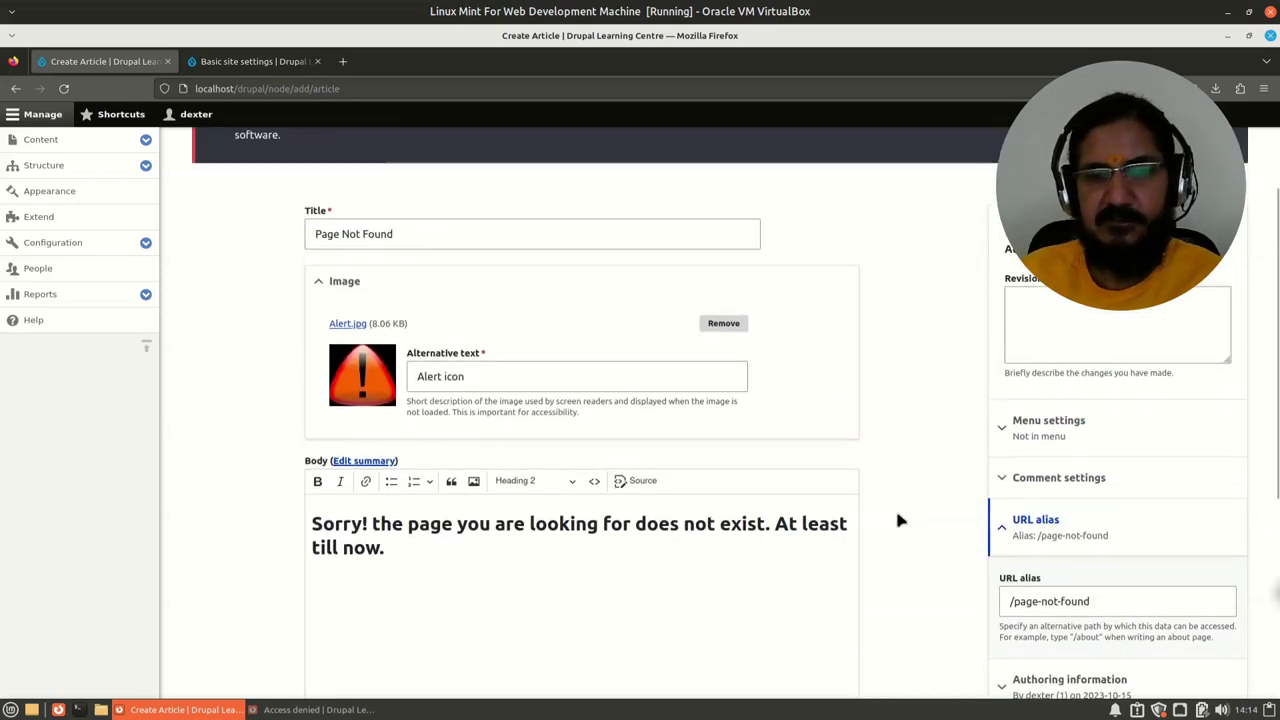
pyautogui.press('Tab')
pyautogui.scroll(-1, 897, 520)
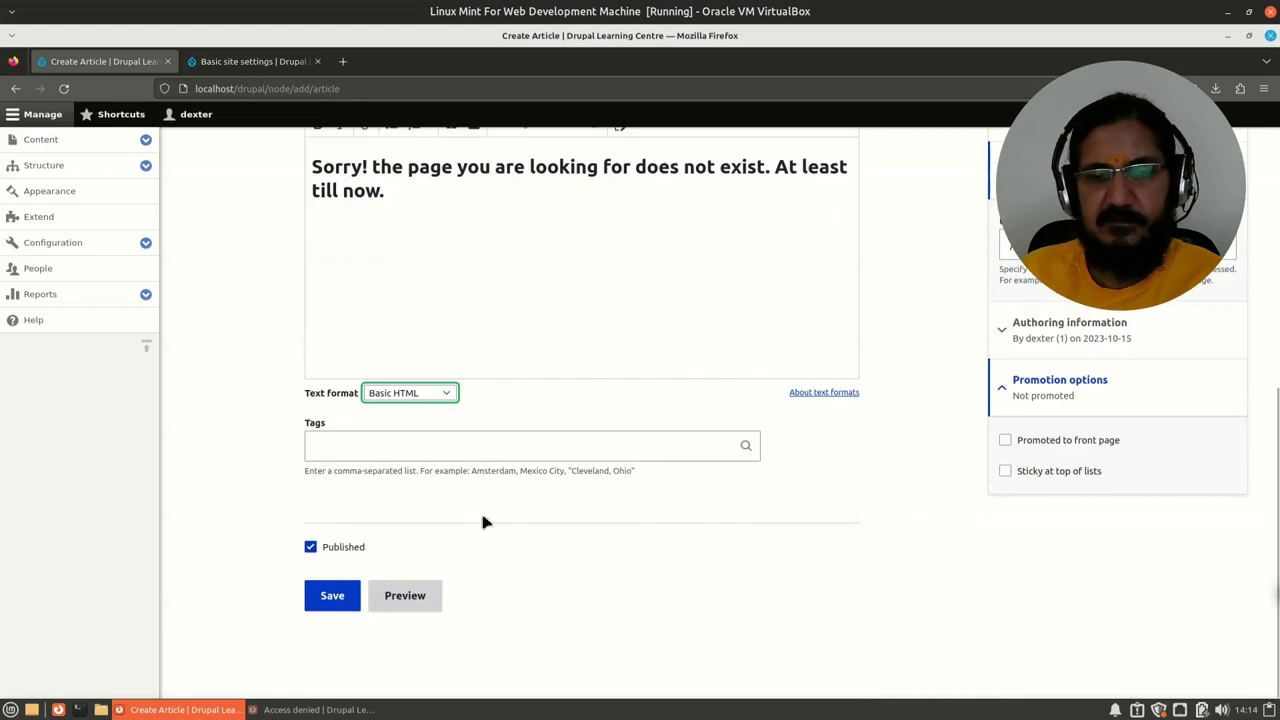
# - Save the Page Not Found article and review its published page with the alert image and heading
pyautogui.click(332, 595)
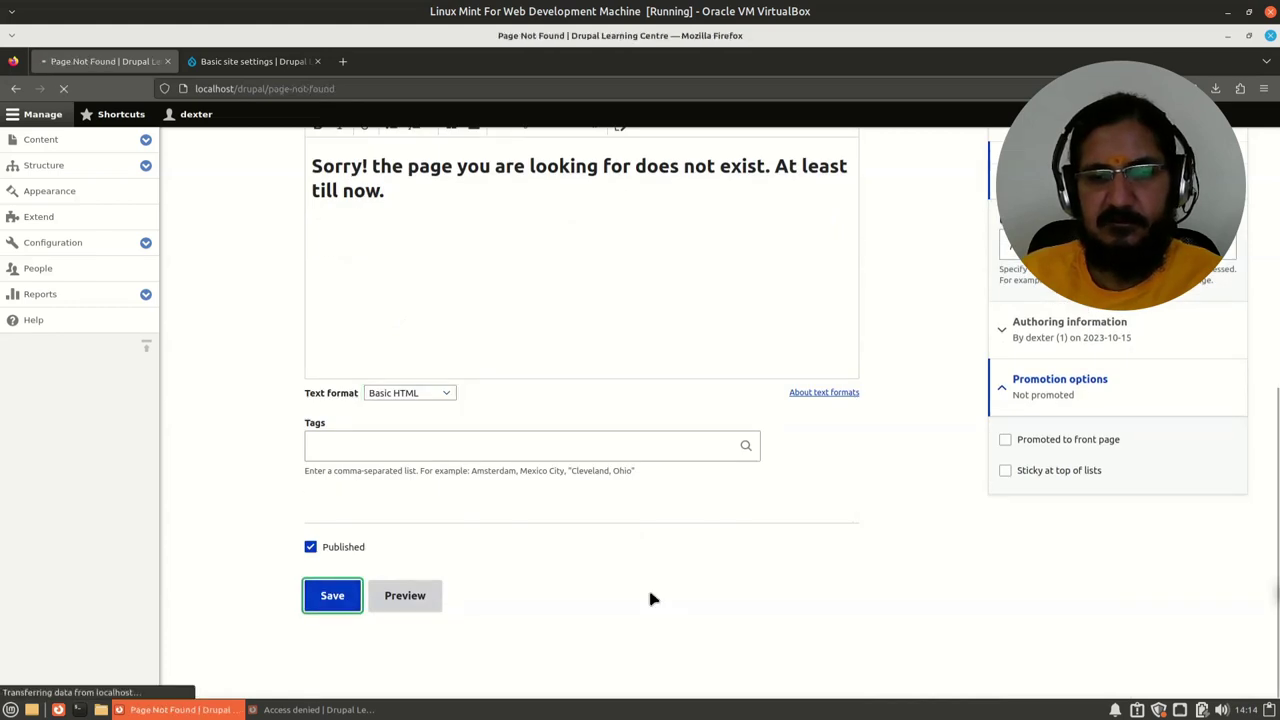
pyautogui.scroll(-1, 655, 598)
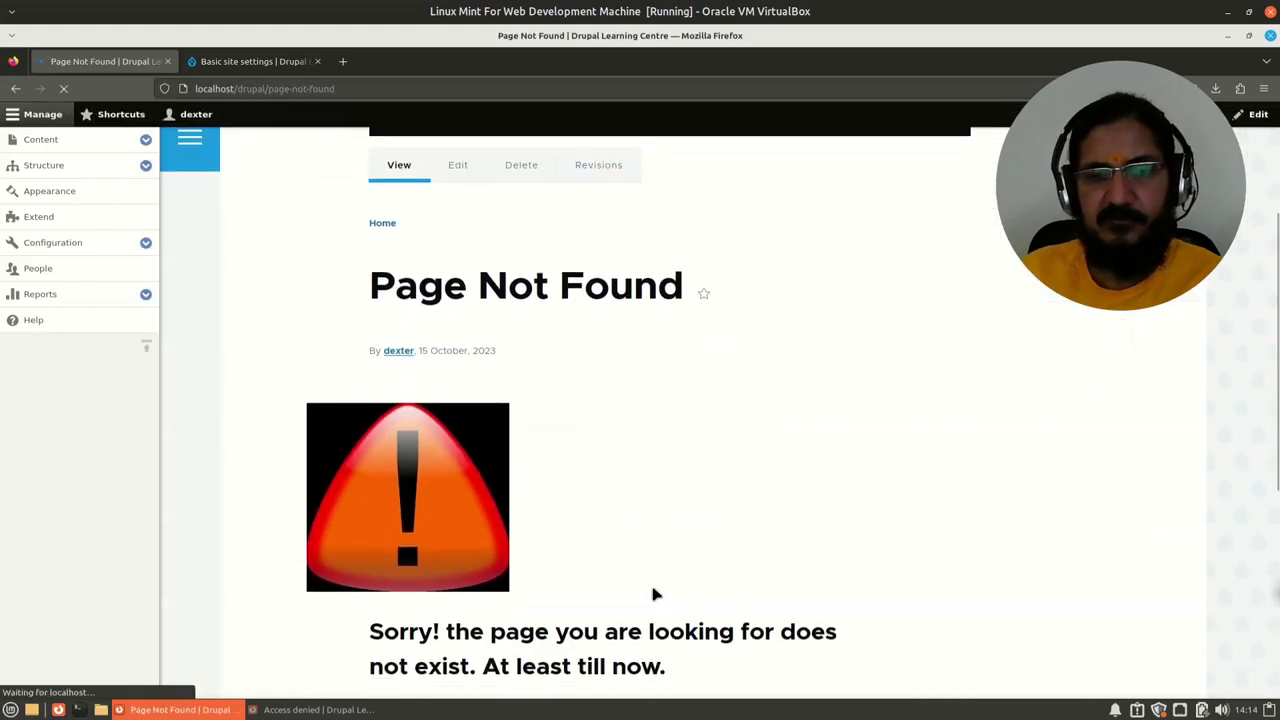
pyautogui.scroll(-2, 509, 500)
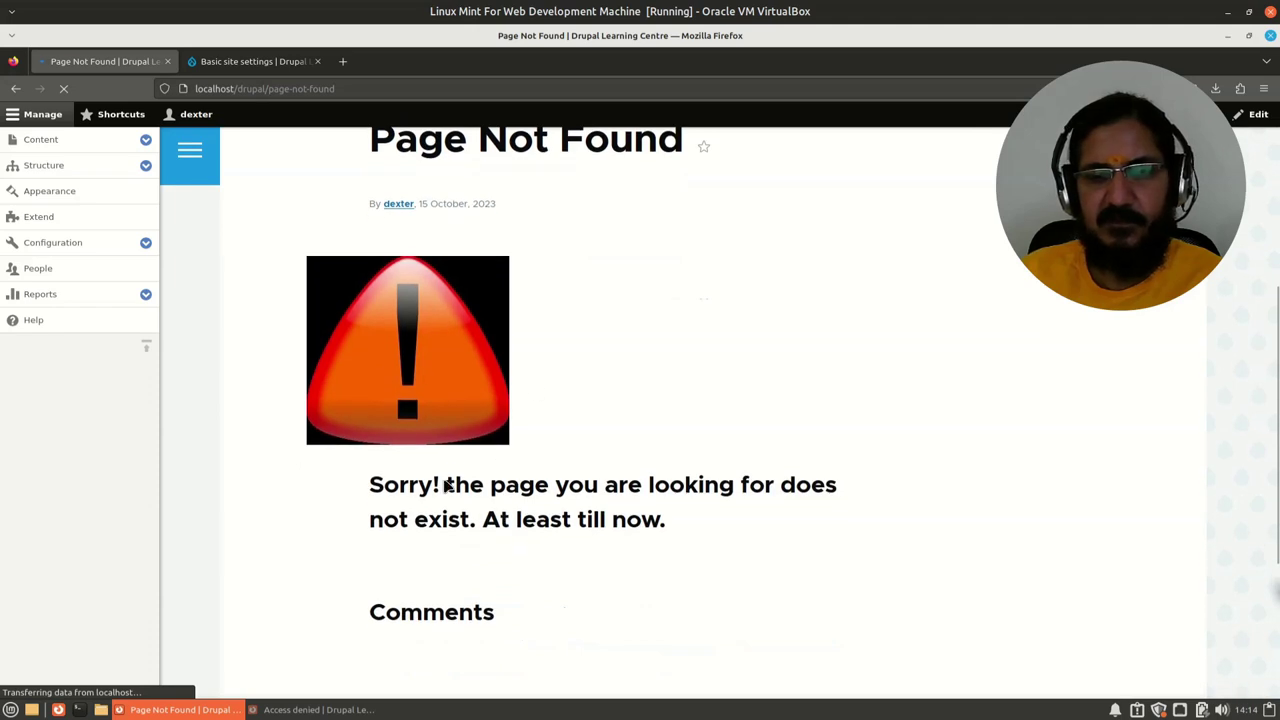
pyautogui.scroll(-3, 443, 590)
pyautogui.scroll(-1, 418, 595)
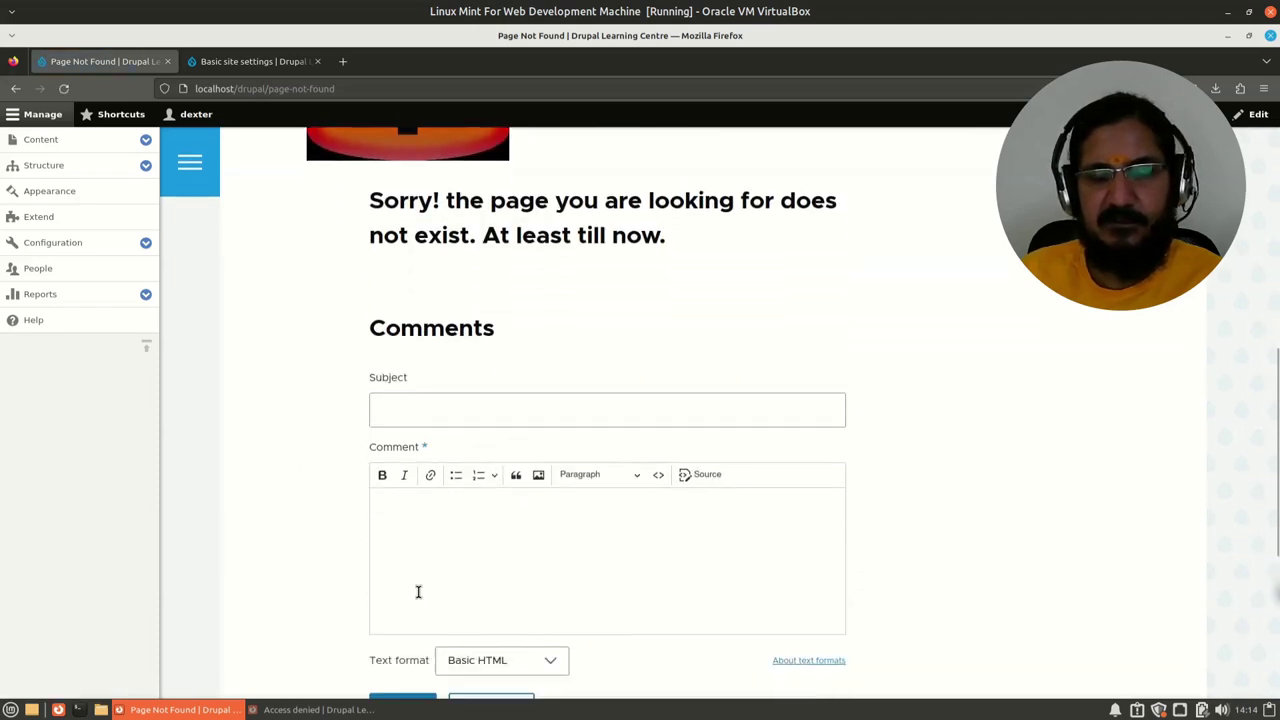
pyautogui.scroll(-1, 418, 592)
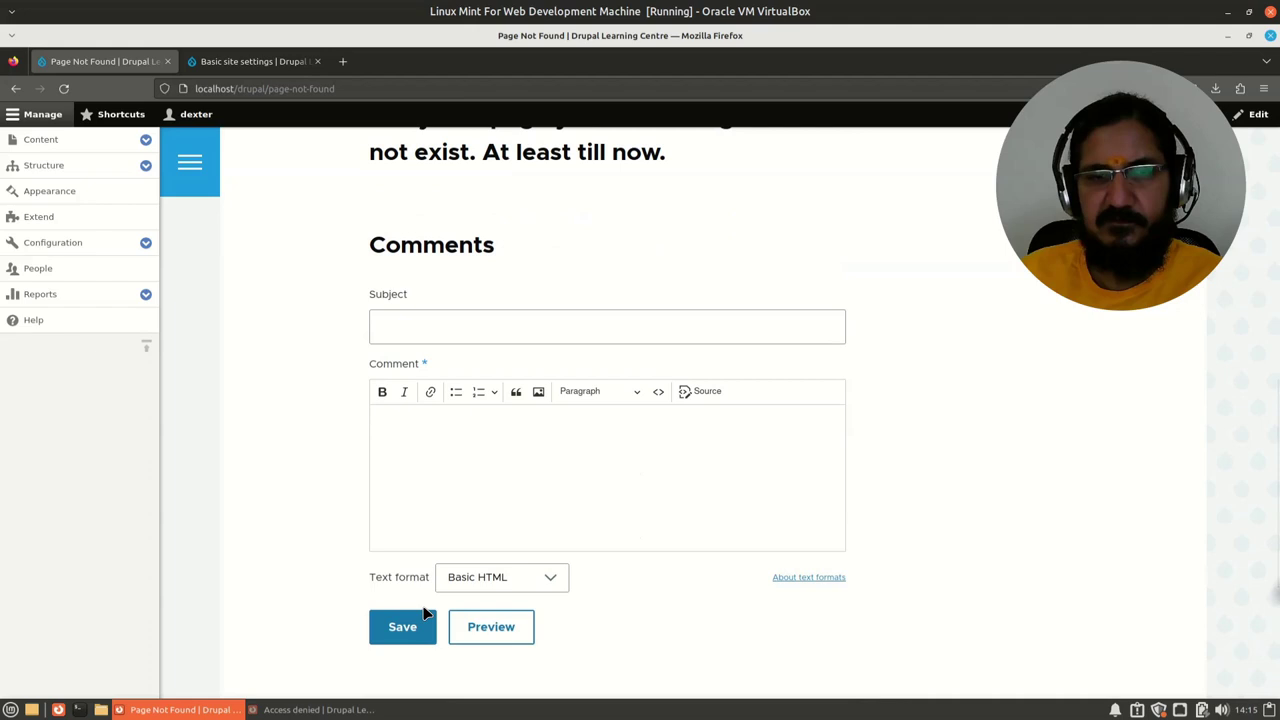
pyautogui.scroll(6, 420, 615)
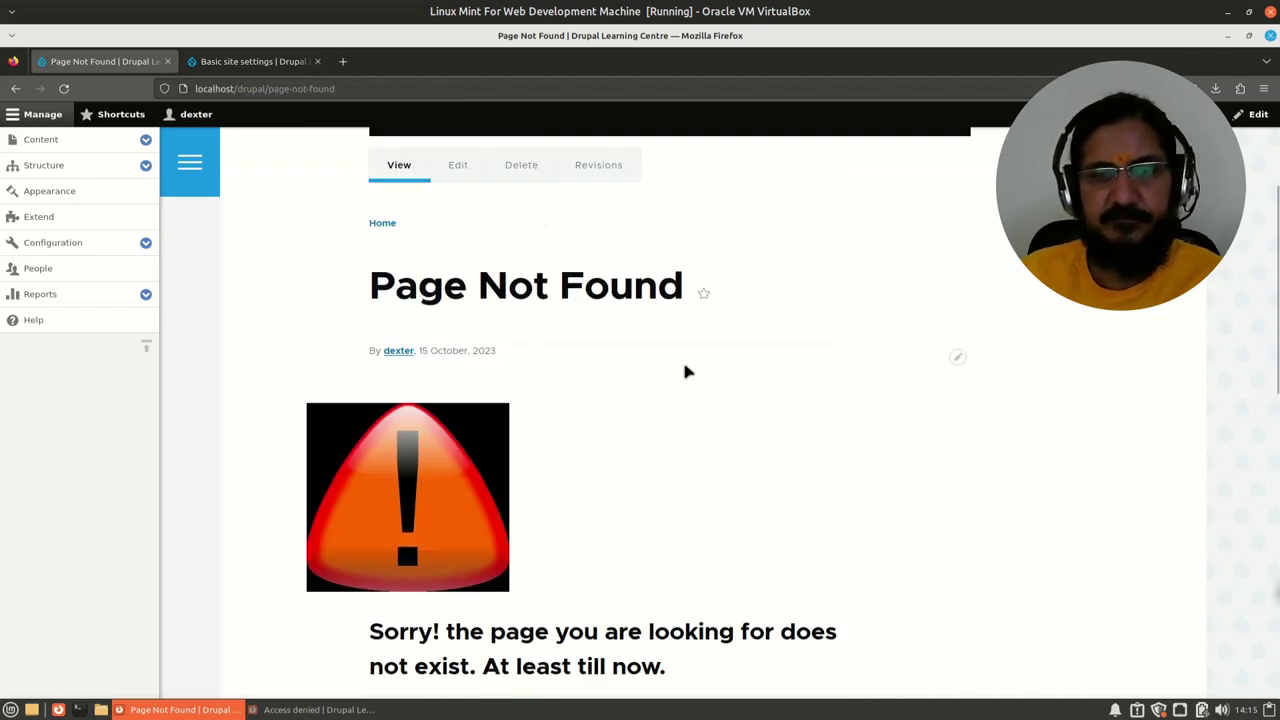
# - Edit the Page Not Found article, set its Comment settings to Closed, and save it
pyautogui.click(457, 165)
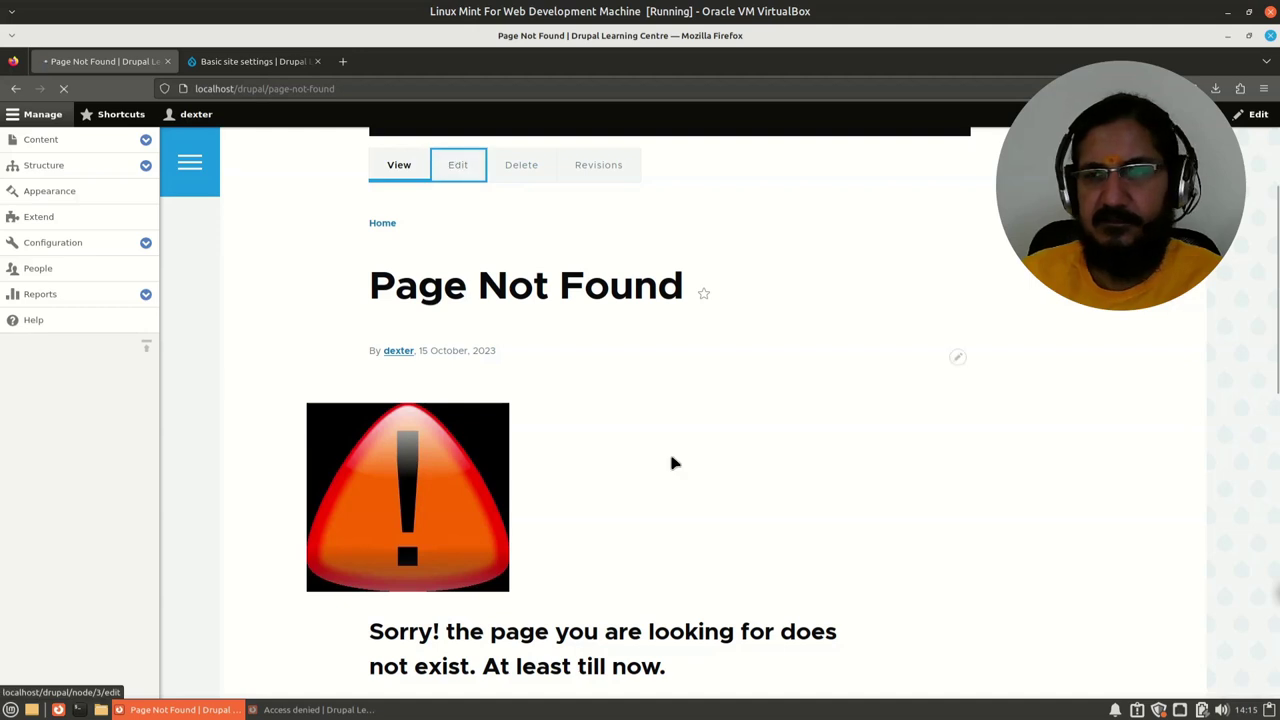
pyautogui.scroll(-1, 660, 470)
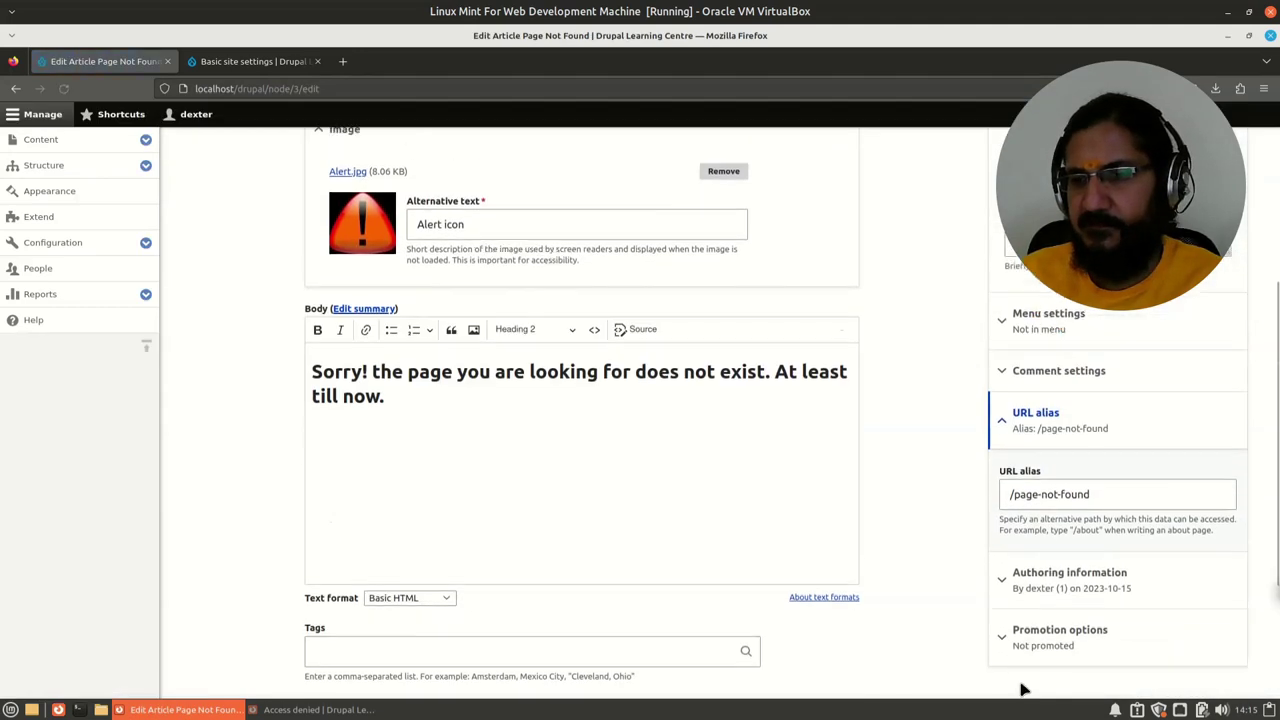
pyautogui.click(1046, 490)
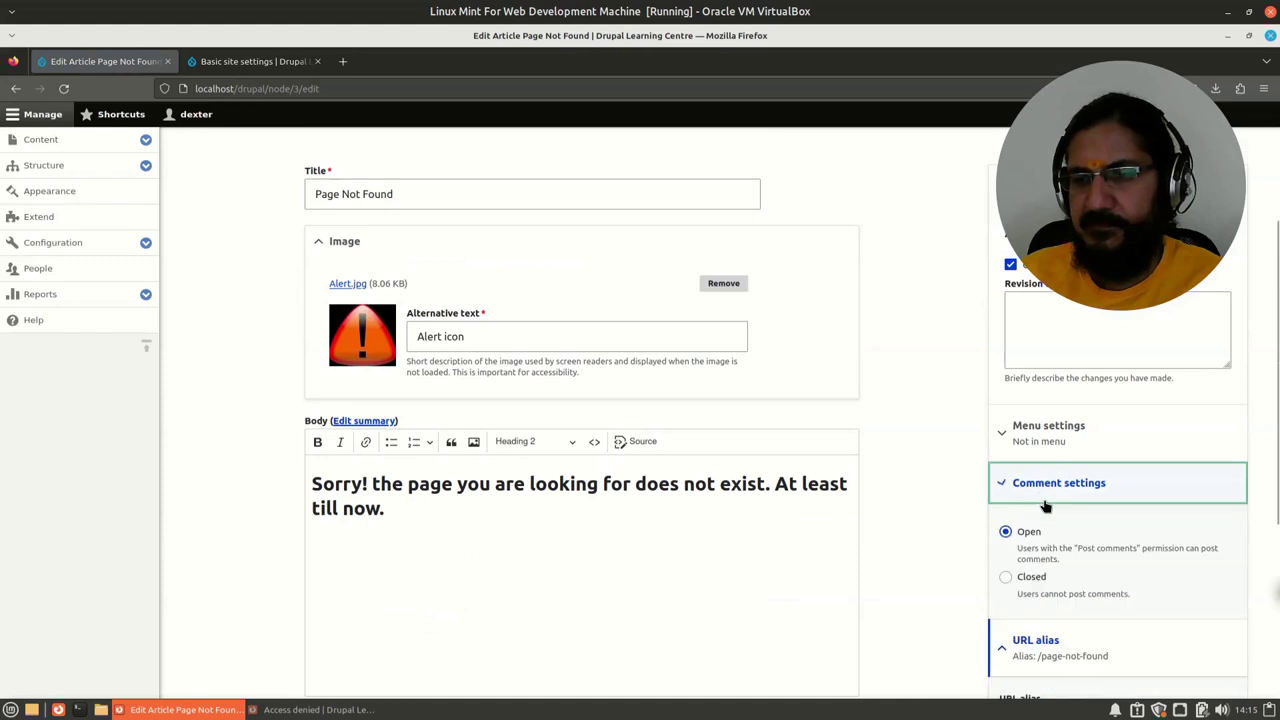
pyautogui.click(1006, 578)
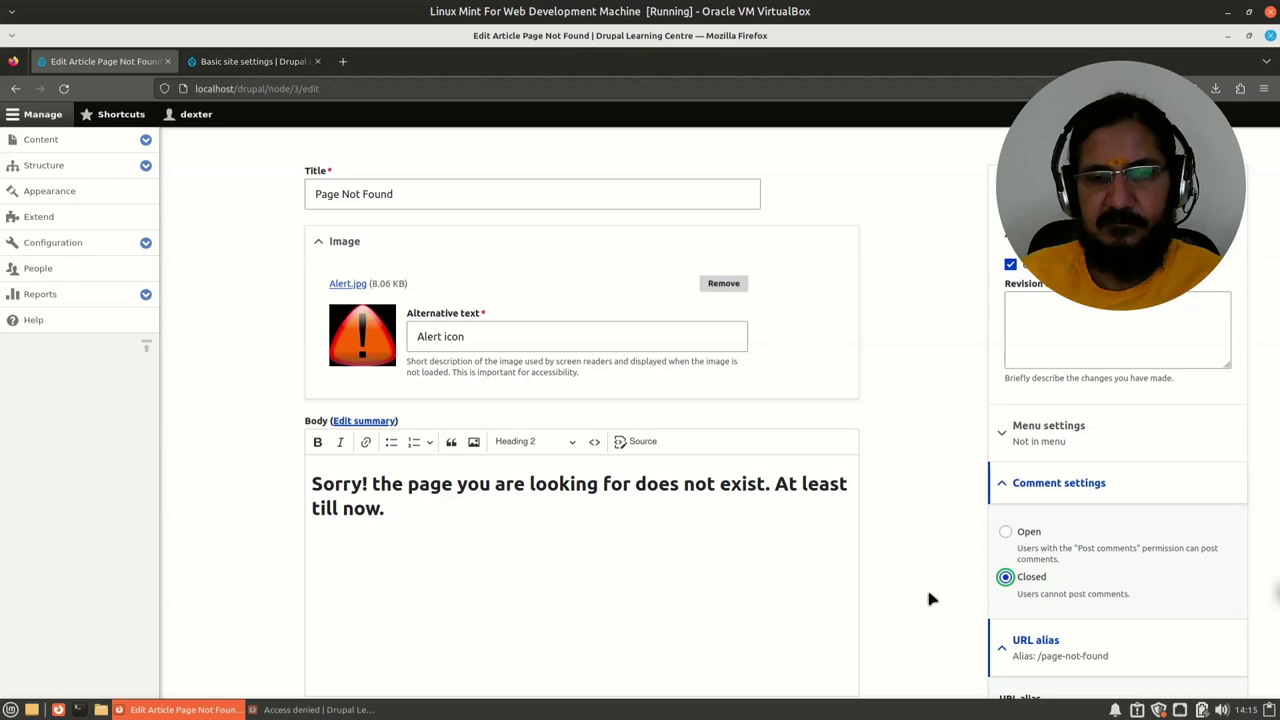
pyautogui.scroll(-5, 928, 598)
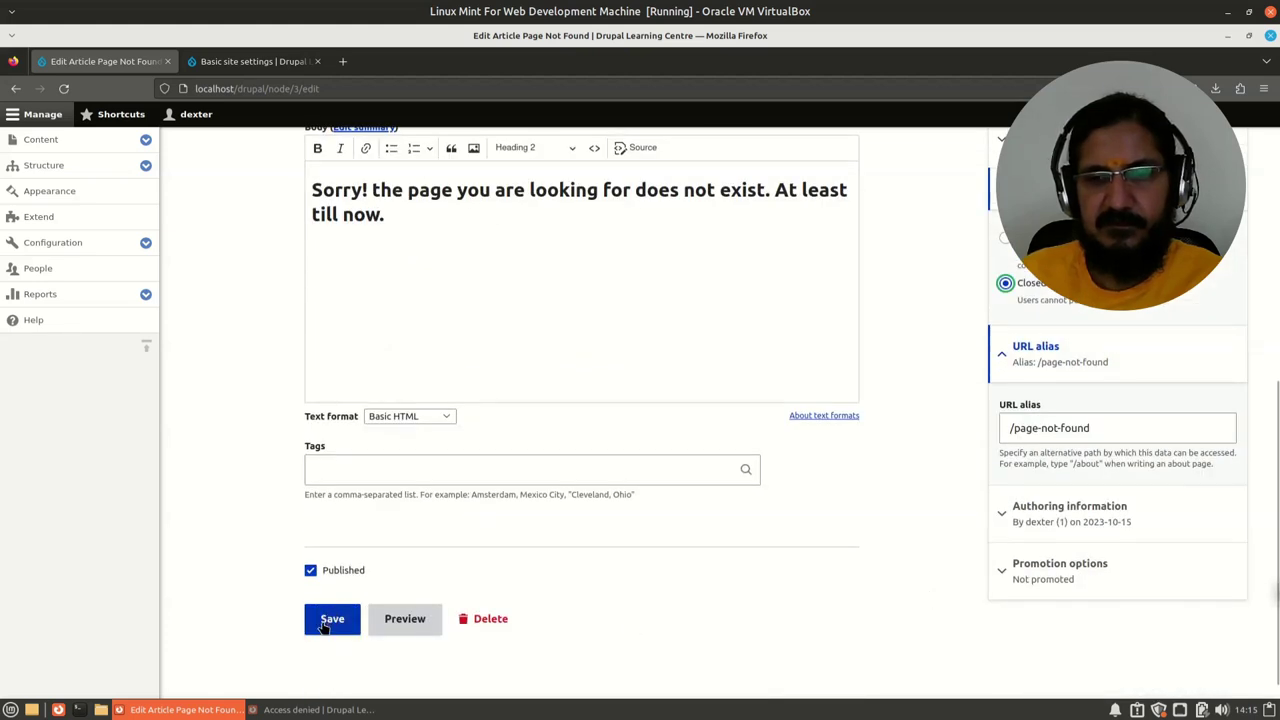
pyautogui.click(326, 622)
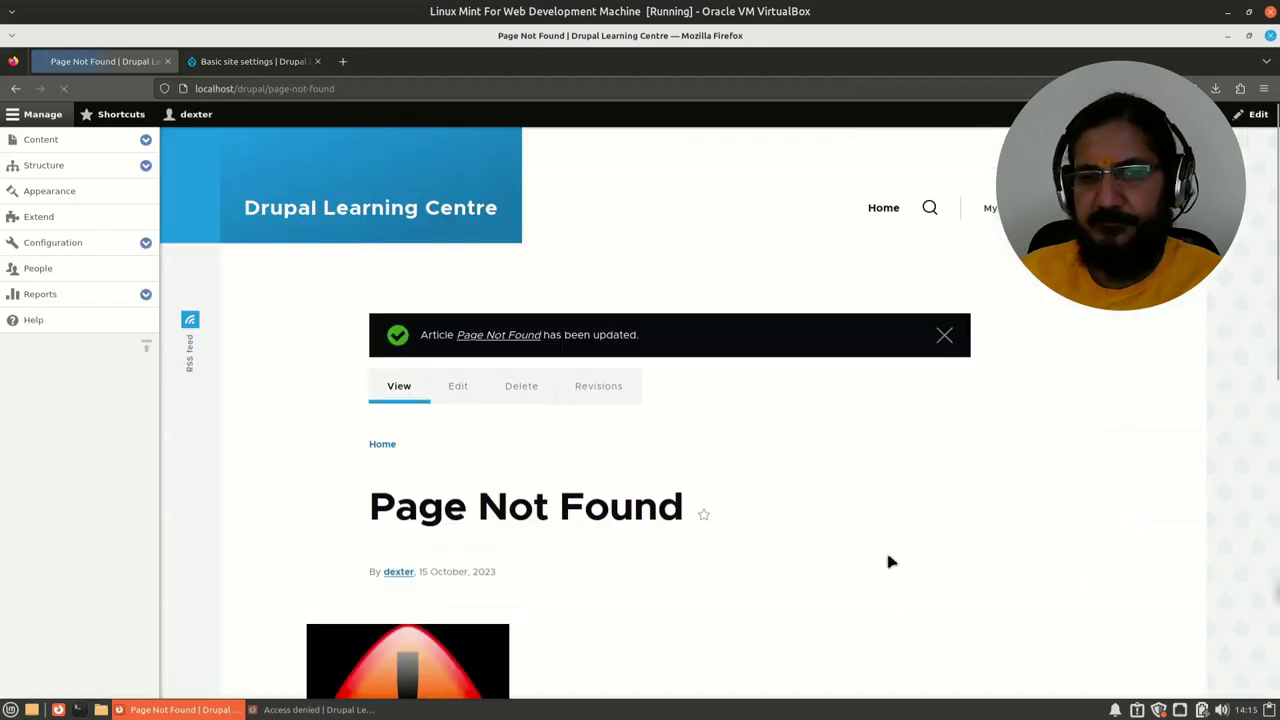
pyautogui.scroll(-3, 889, 543)
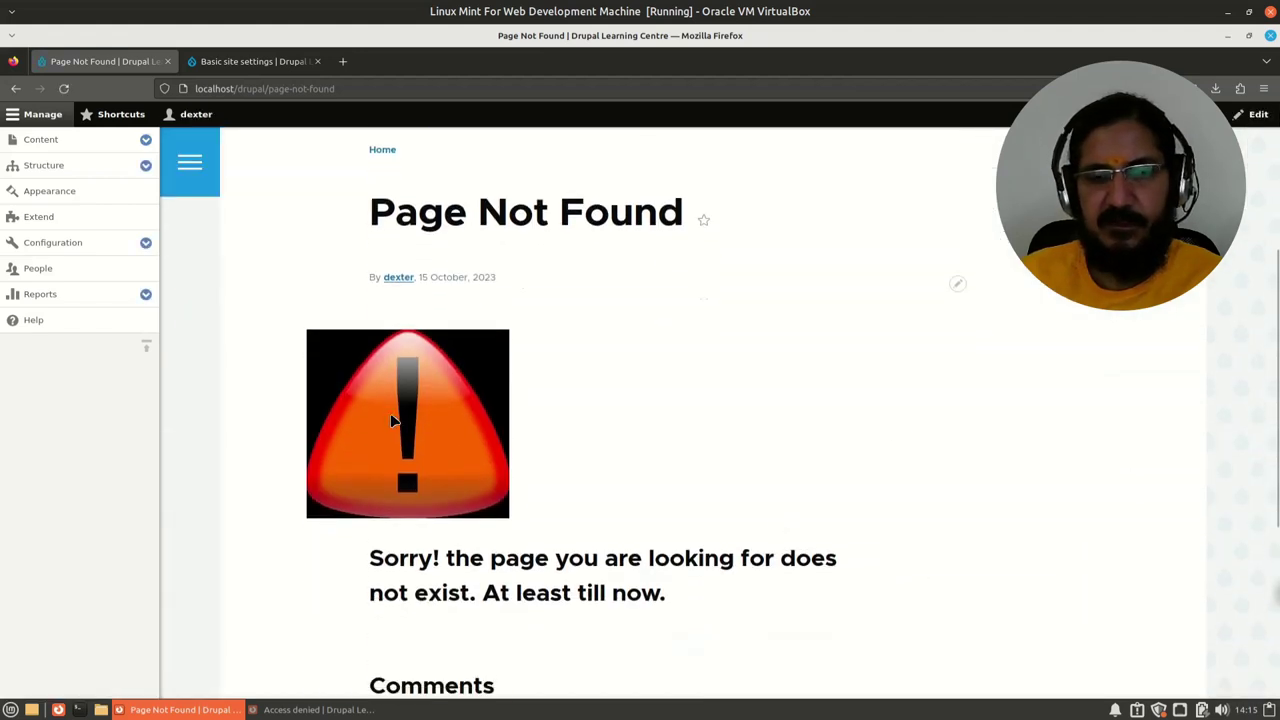
pyautogui.scroll(-2, 390, 421)
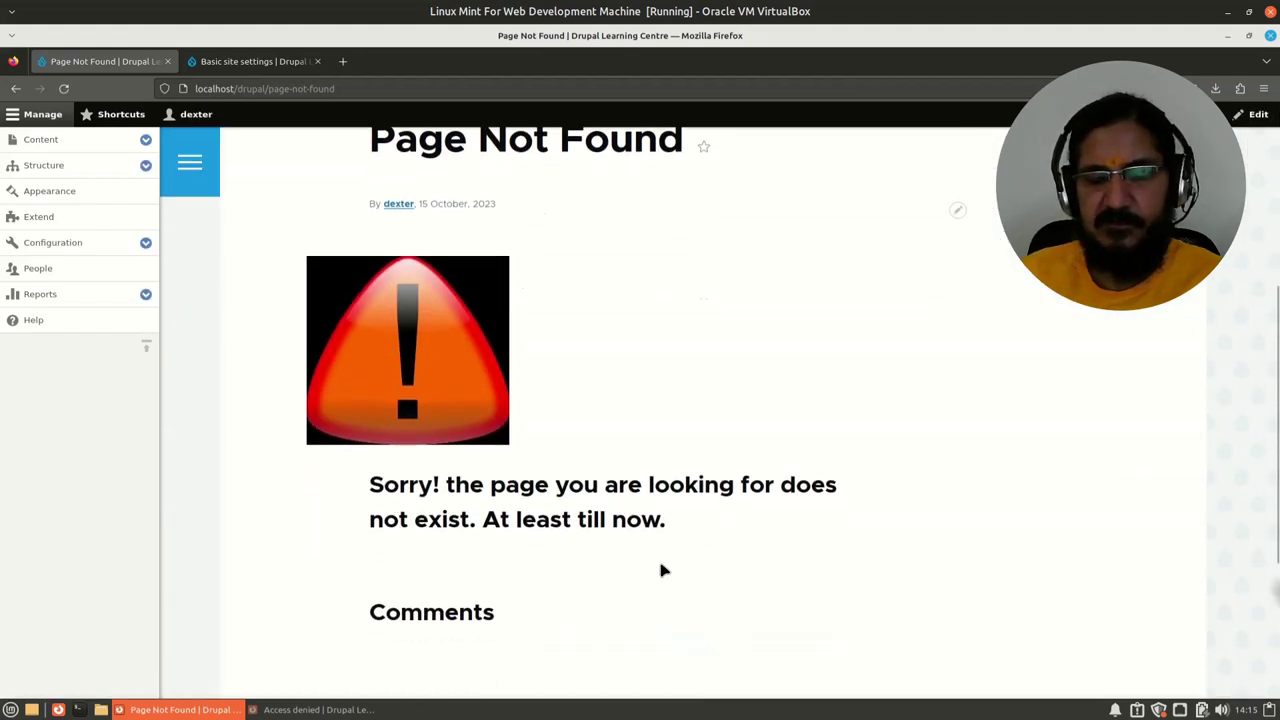
pyautogui.scroll(-5, 694, 659)
pyautogui.scroll(7, 694, 659)
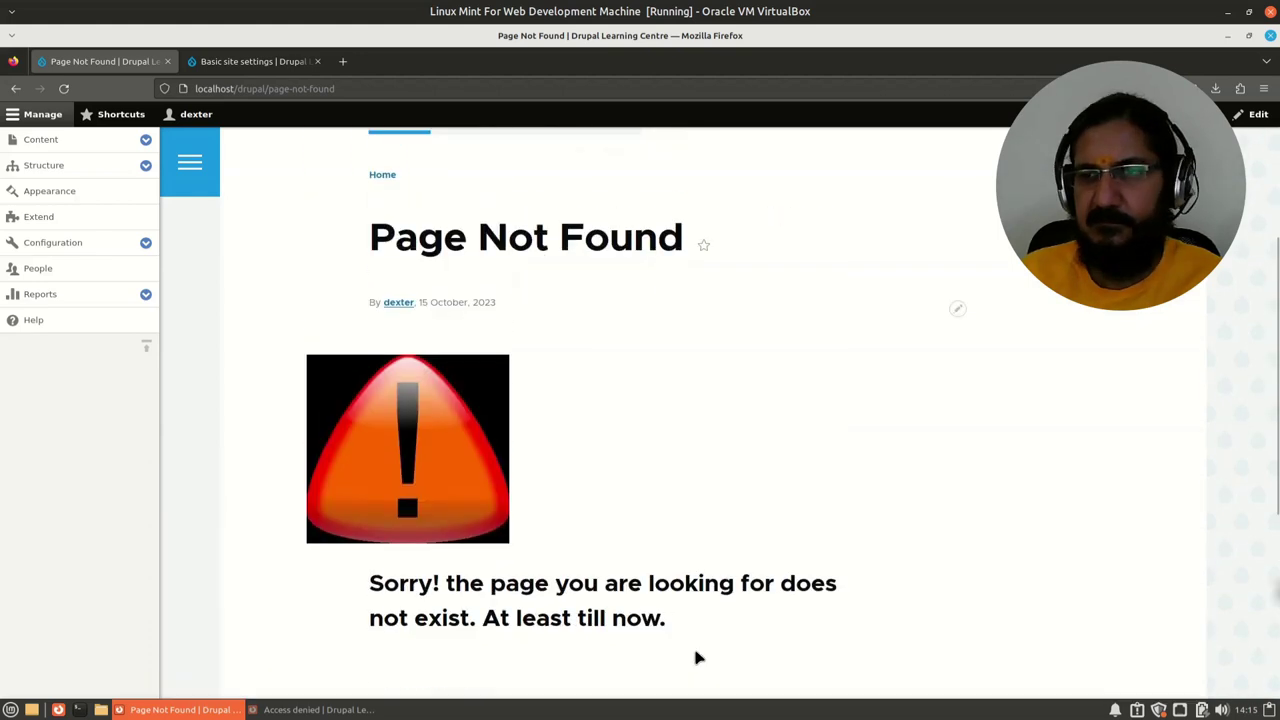
pyautogui.click(145, 140)
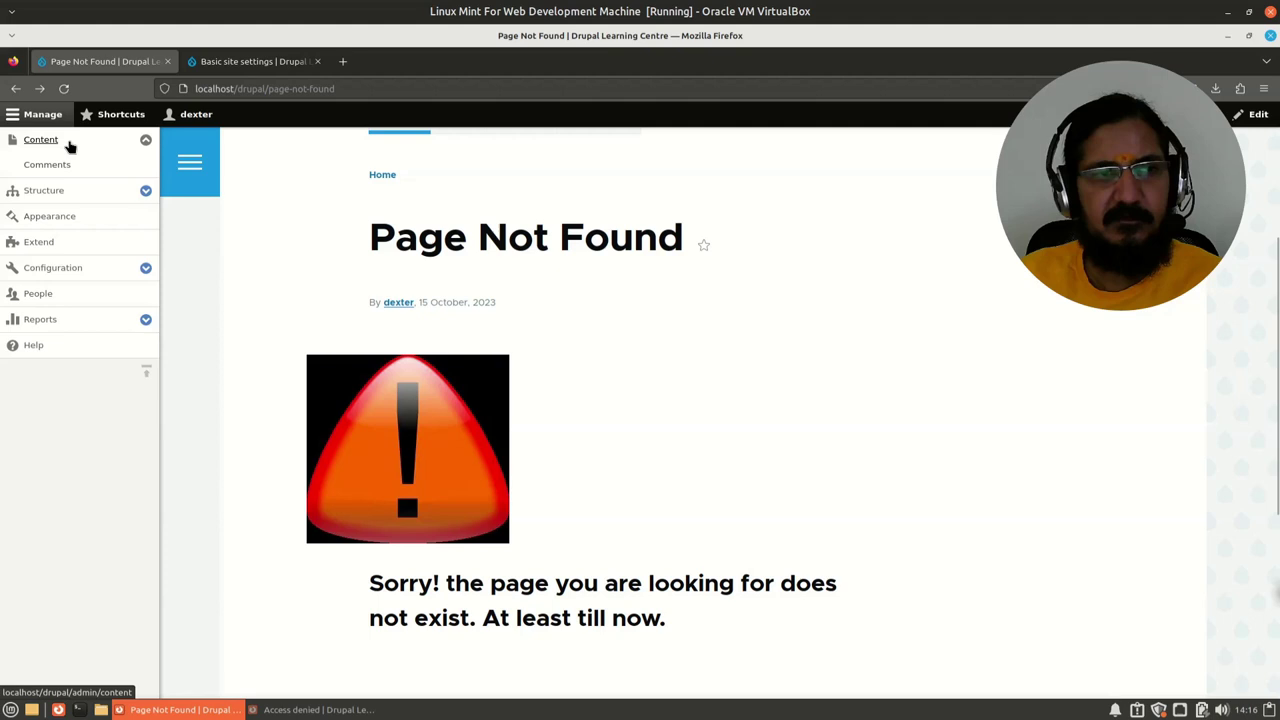
# - Create a new Article from Content > Add content titled 'Access Denied'
pyautogui.click(69, 140)
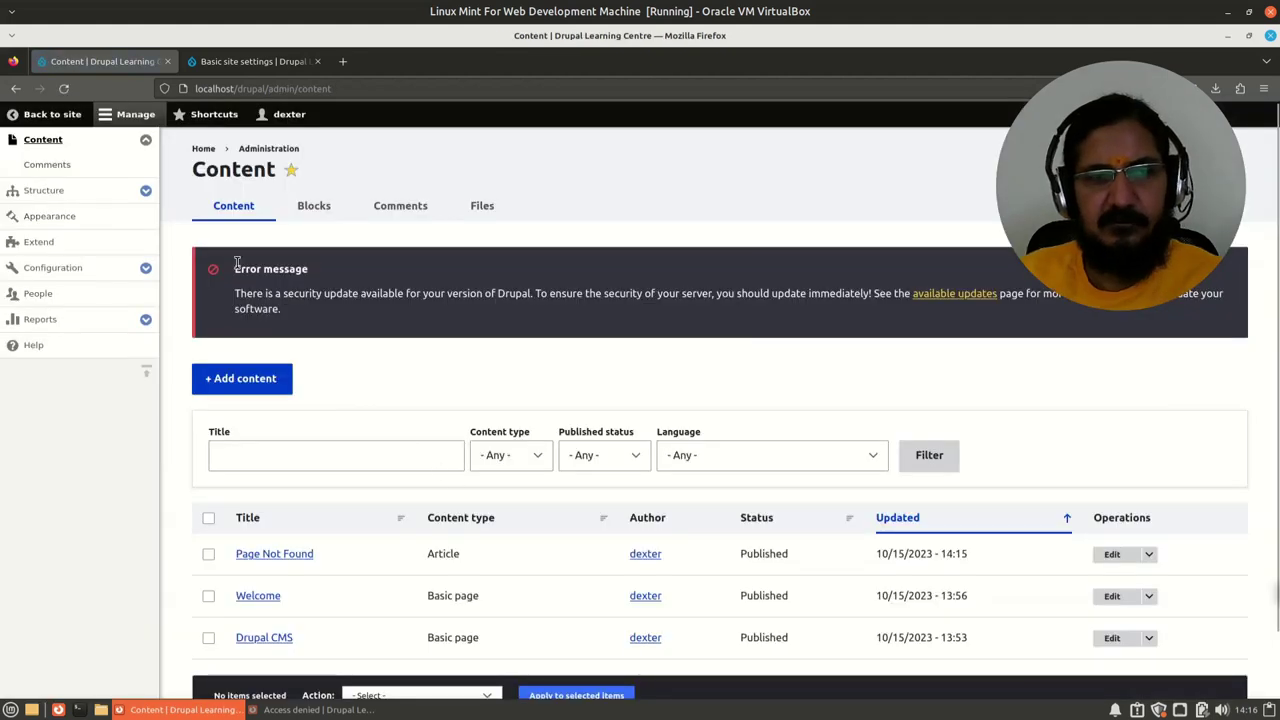
pyautogui.click(250, 378)
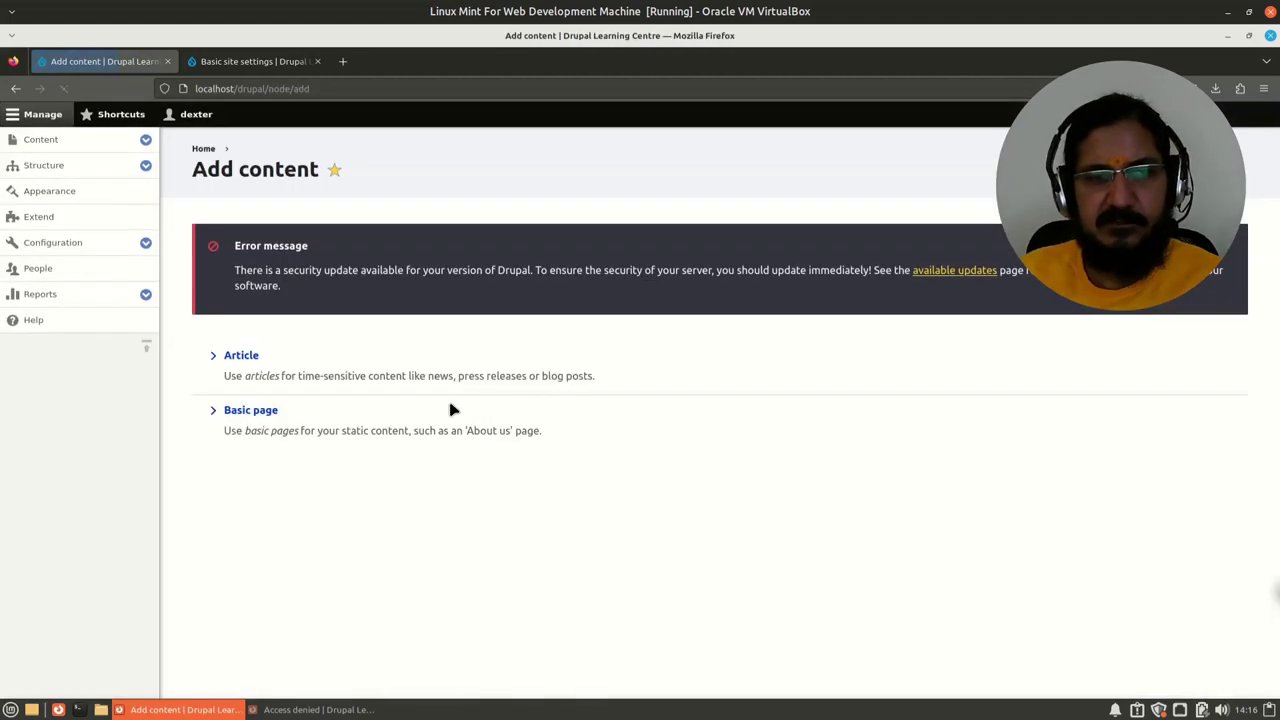
pyautogui.click(237, 360)
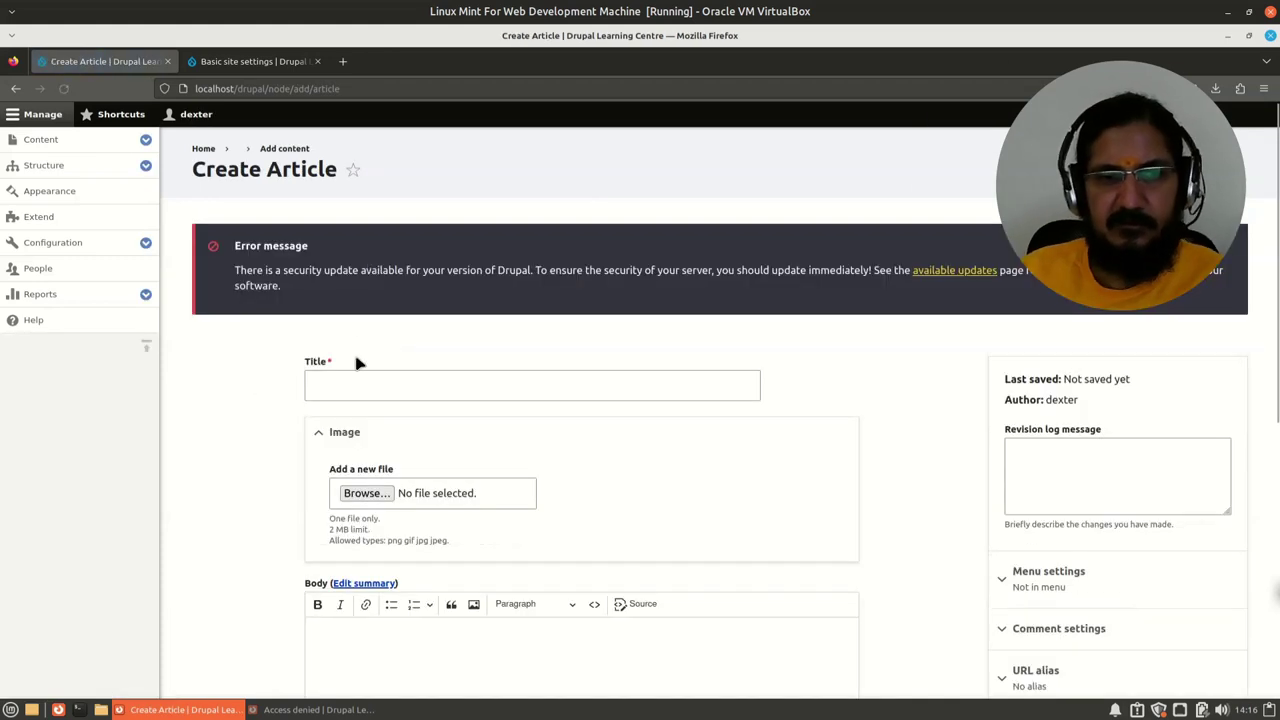
pyautogui.click(354, 389)
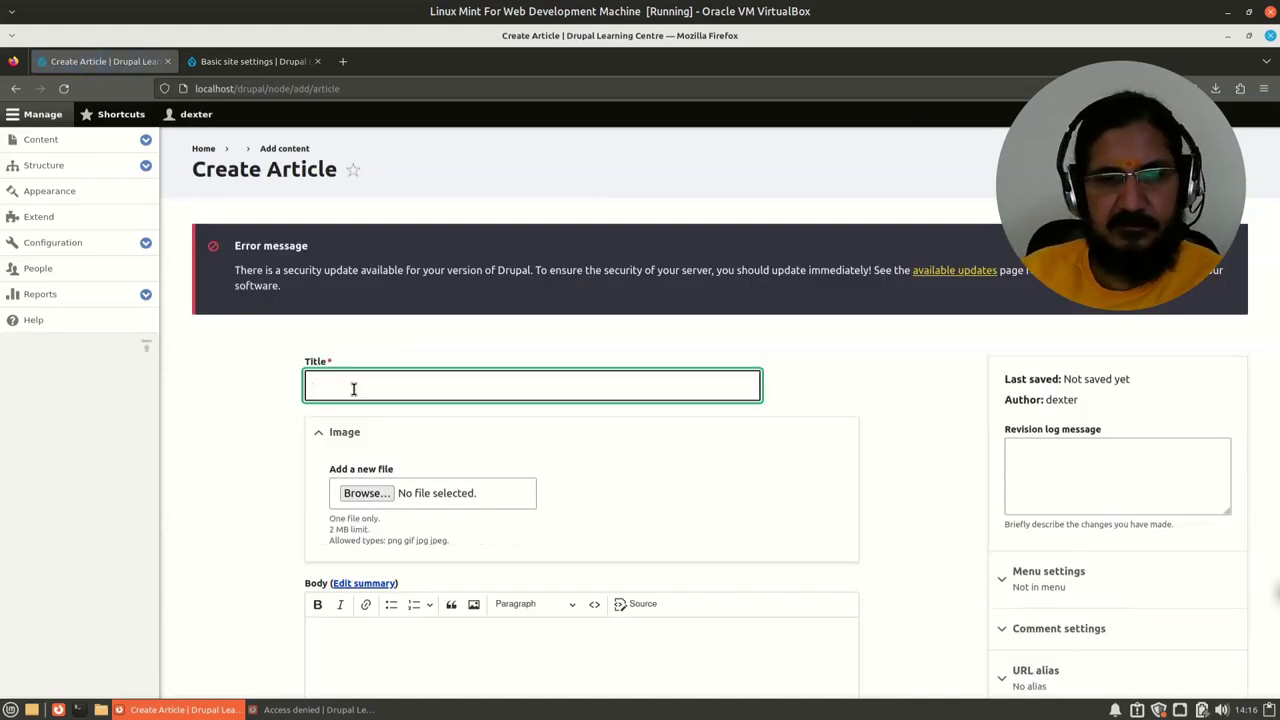
pyautogui.write('Access Denie')
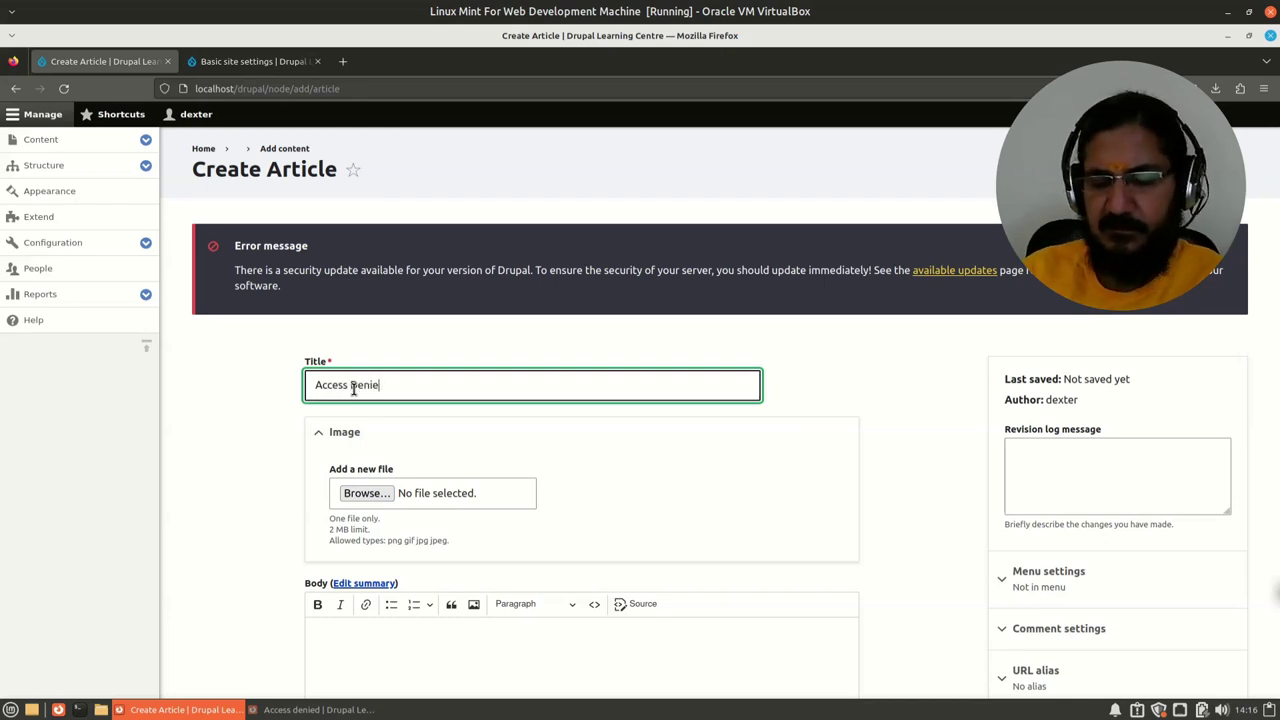
pyautogui.write('d')
# - Upload Warning.jpg as the Access Denied article's image
pyautogui.scroll(-3, 270, 517)
pyautogui.click(362, 348)
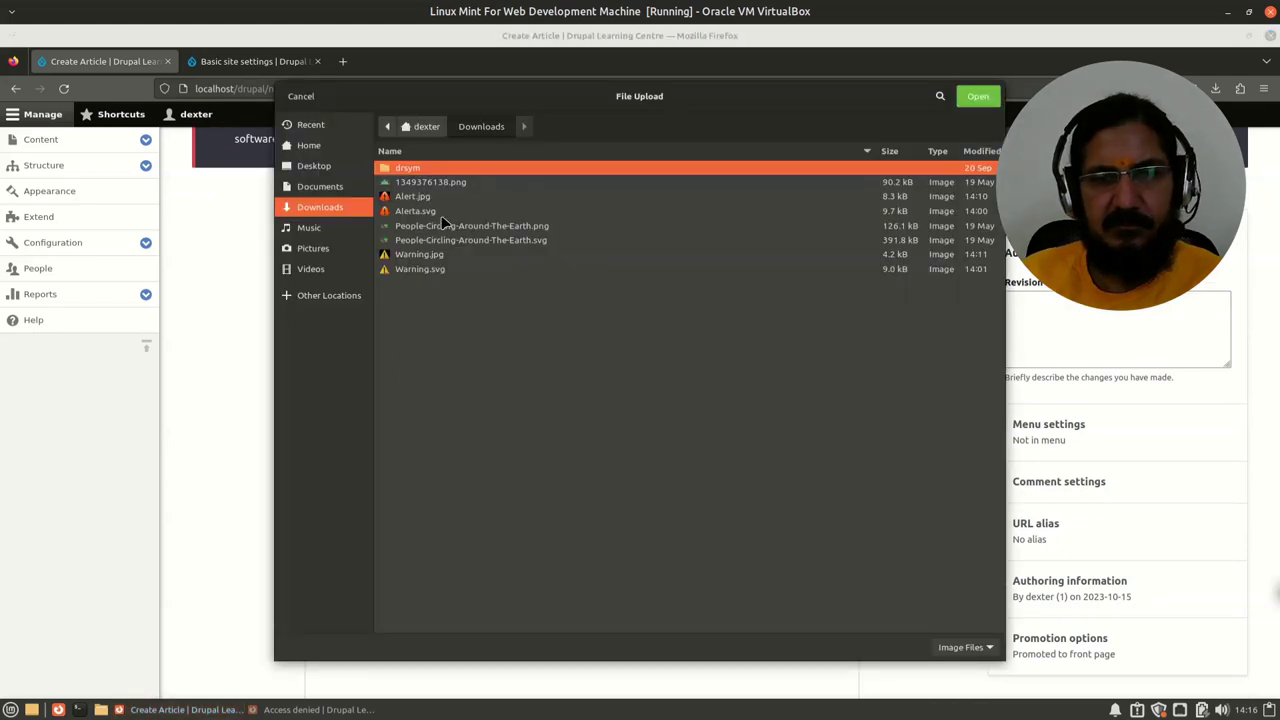
pyautogui.click(417, 254)
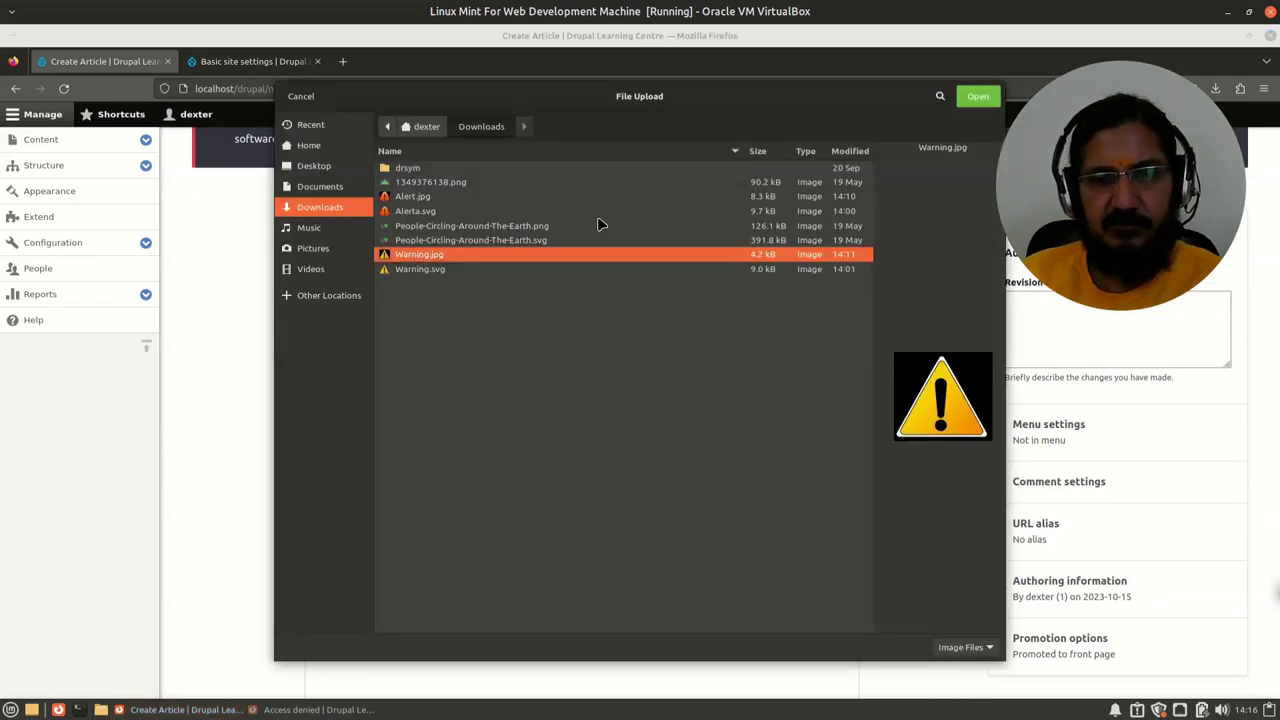
pyautogui.click(977, 96)
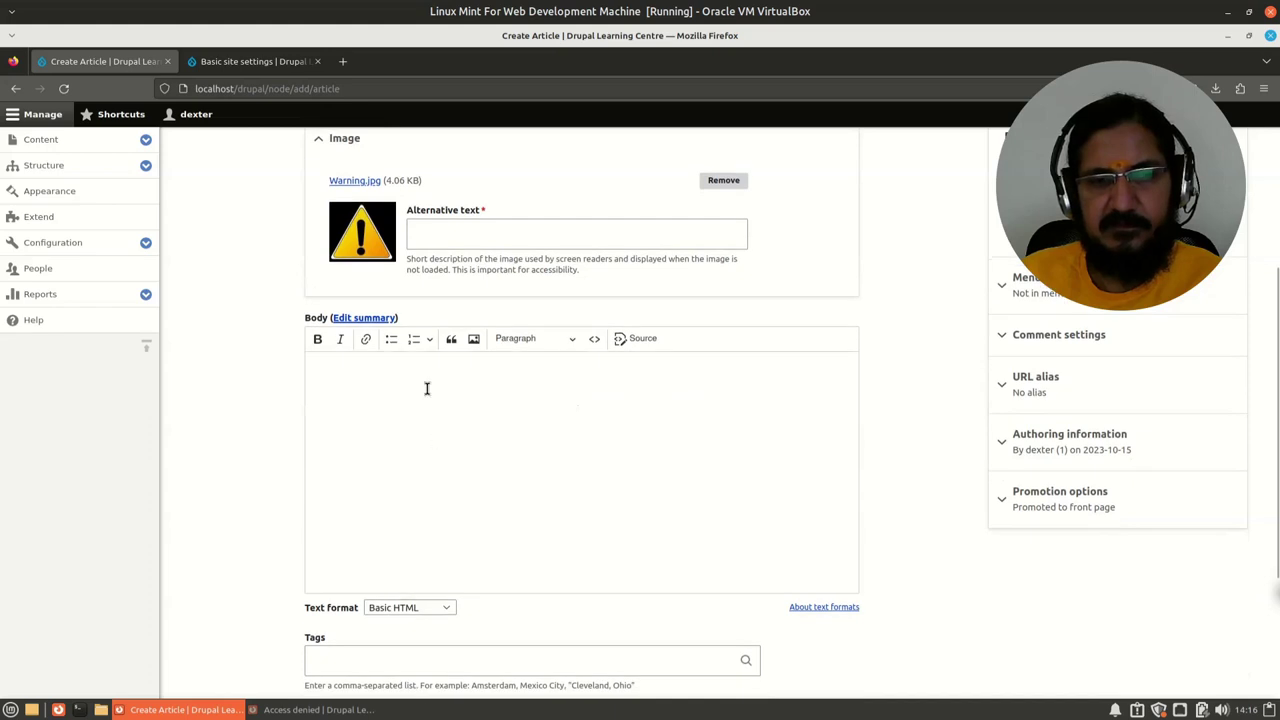
# - Format the Access Denied body as Heading 2 reading 'You are not allowed to access this area!! Leave Now!!!!'
pyautogui.click(428, 385)
pyautogui.click(563, 340)
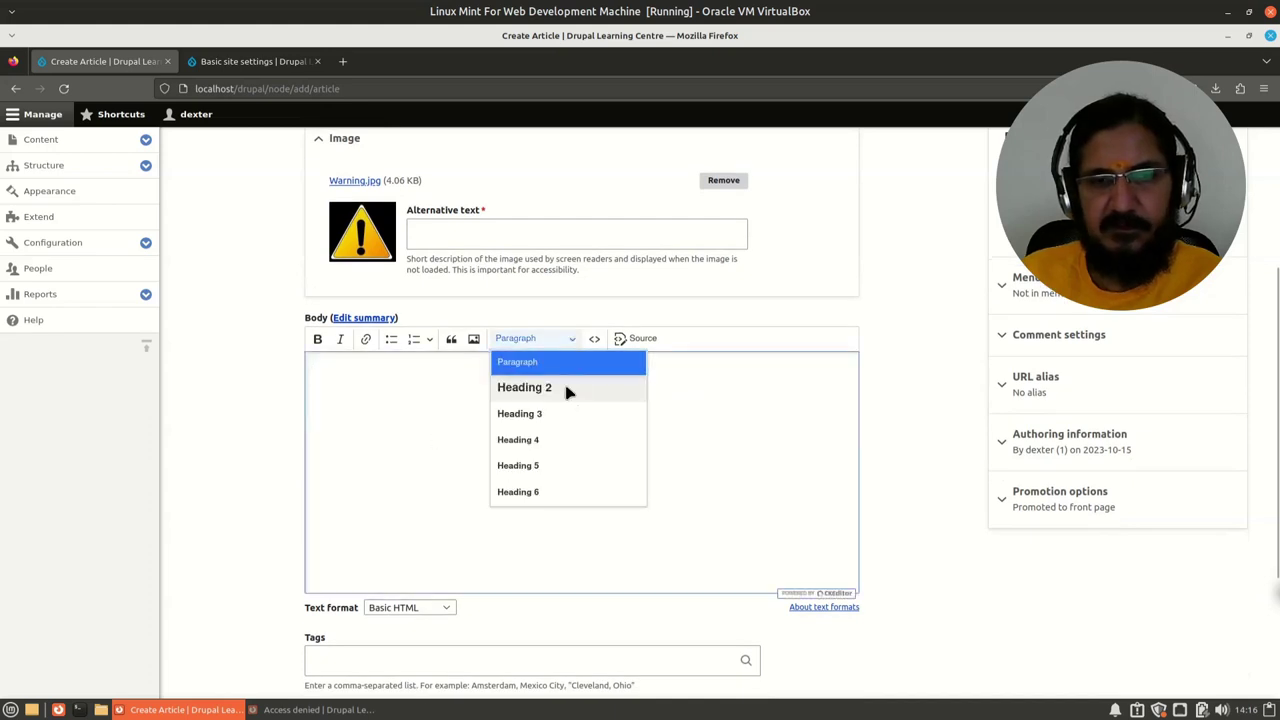
pyautogui.click(567, 390)
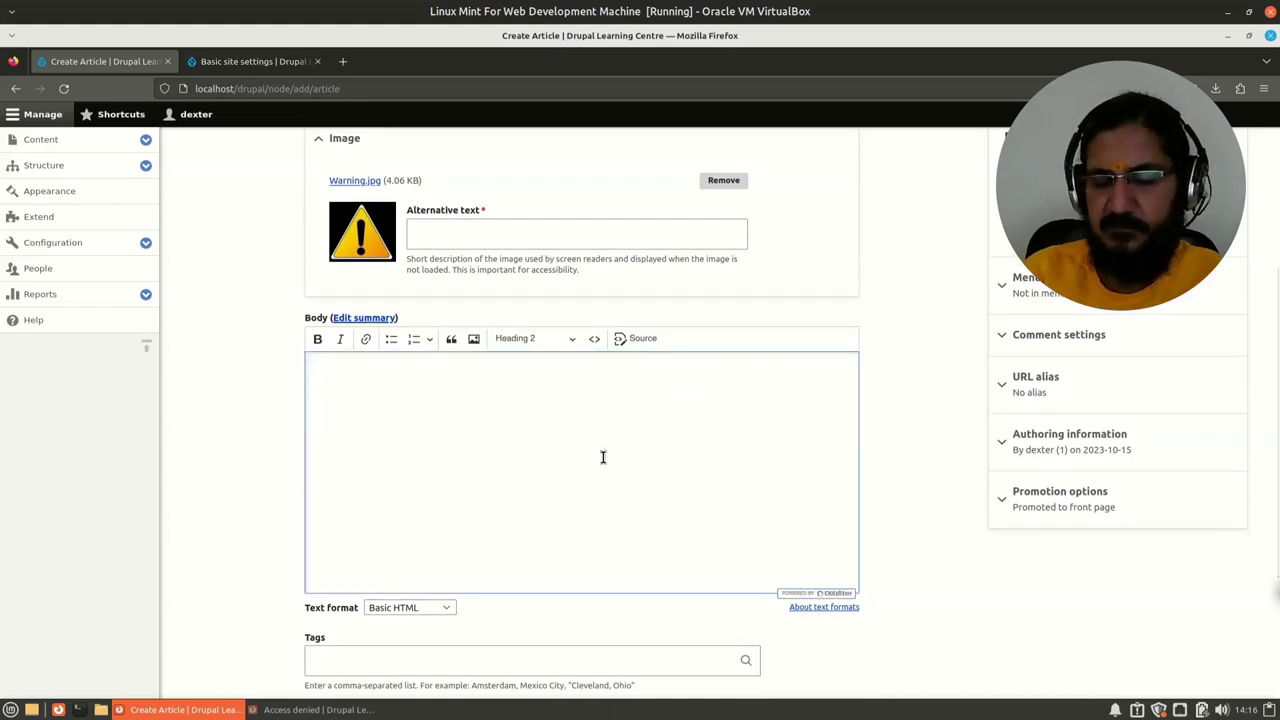
pyautogui.write('You are not allowd')
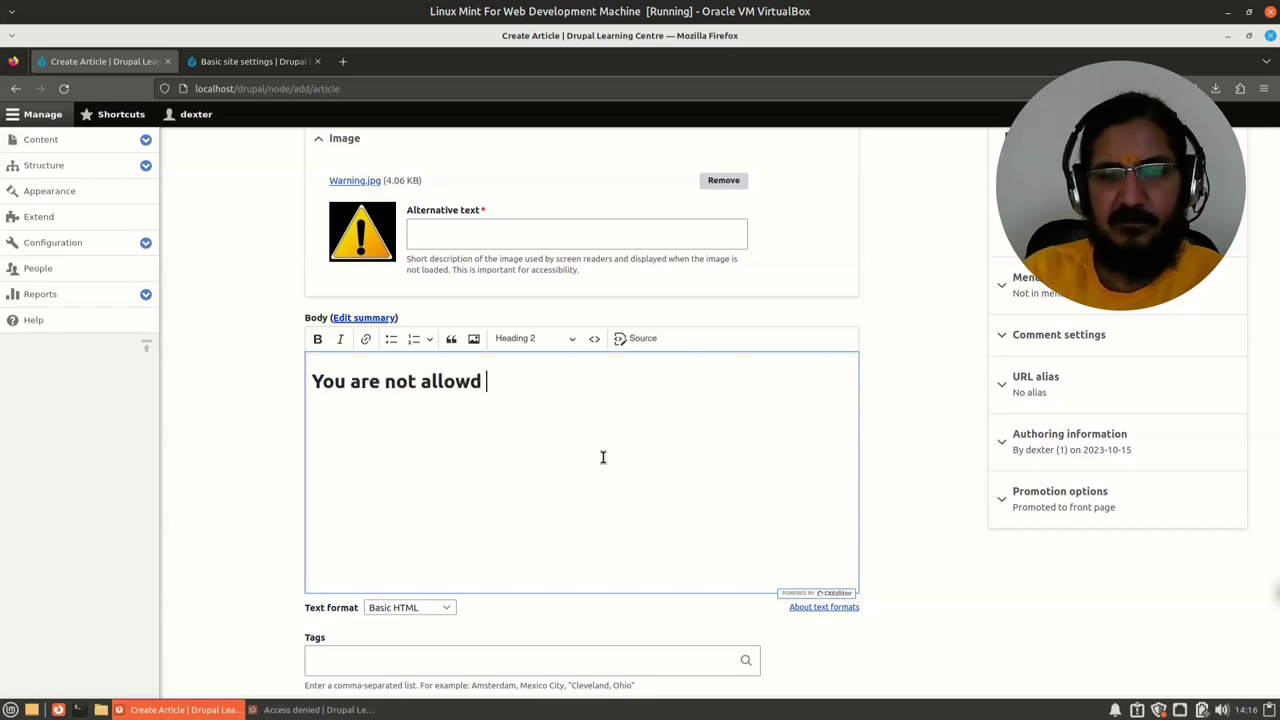
pyautogui.press('BackSpace')
pyautogui.press('BackSpace')
pyautogui.write('ed to a')
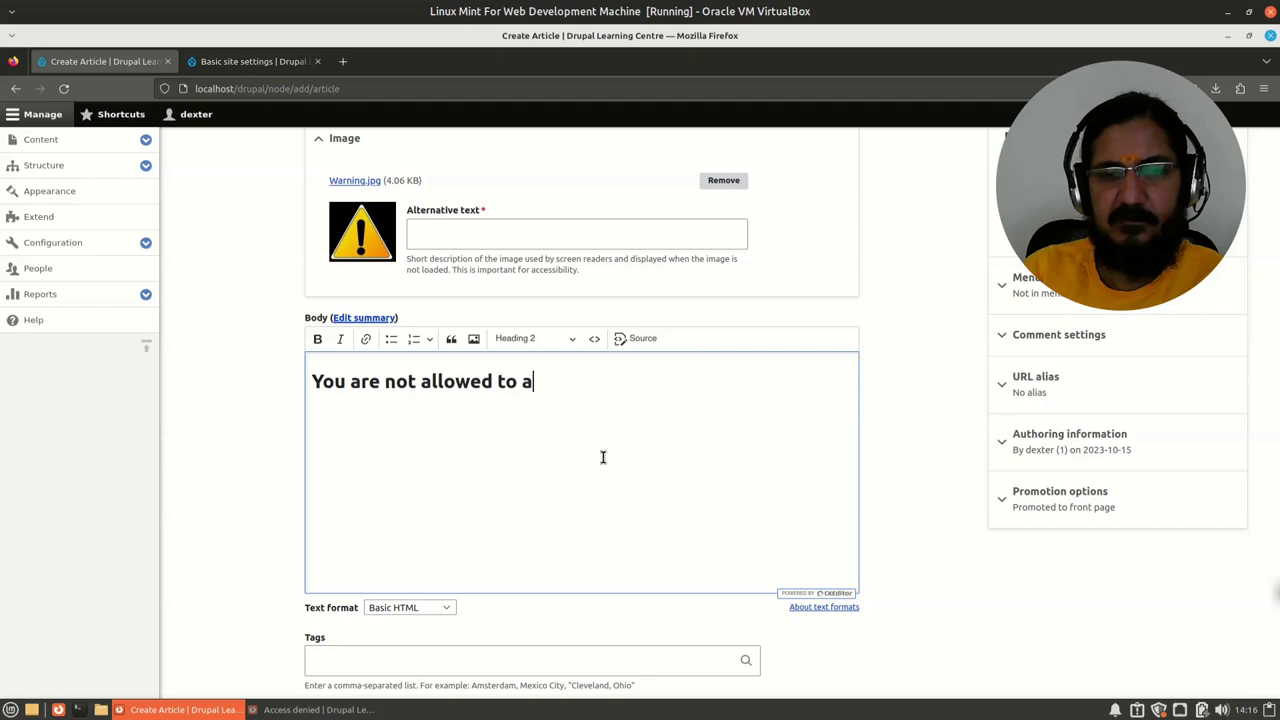
pyautogui.write('ccess this ')
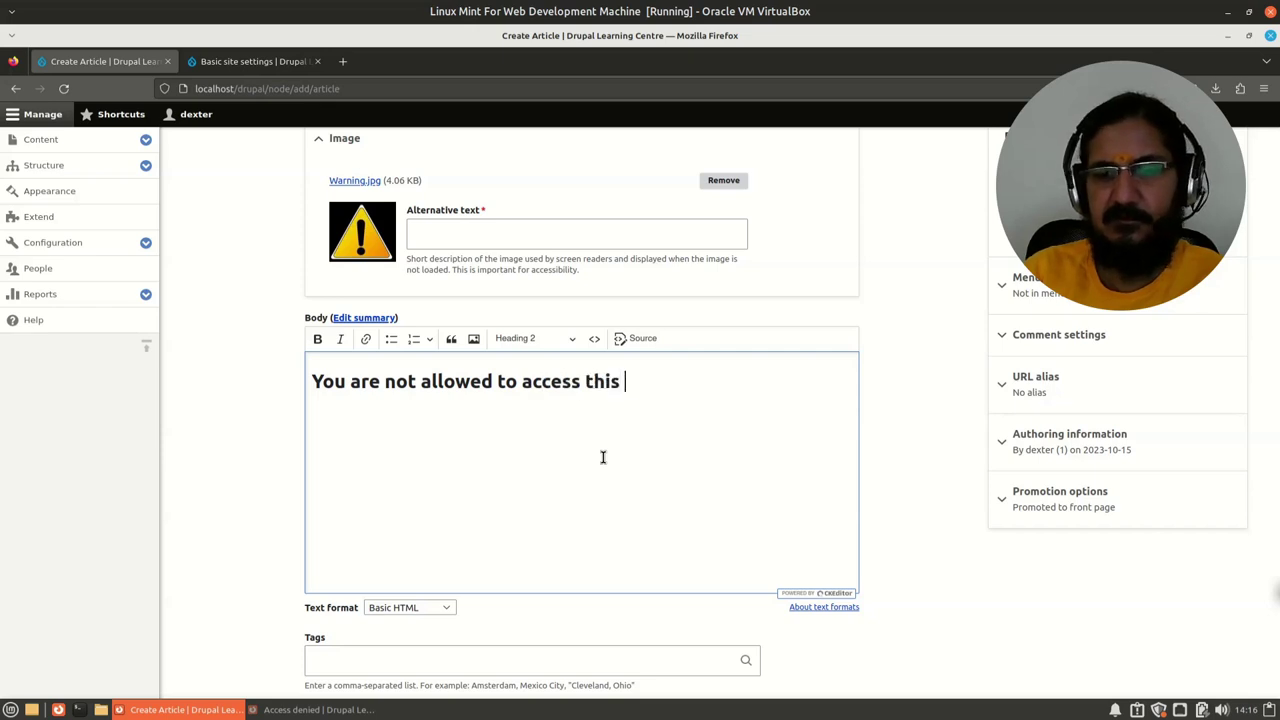
pyautogui.write('area!')
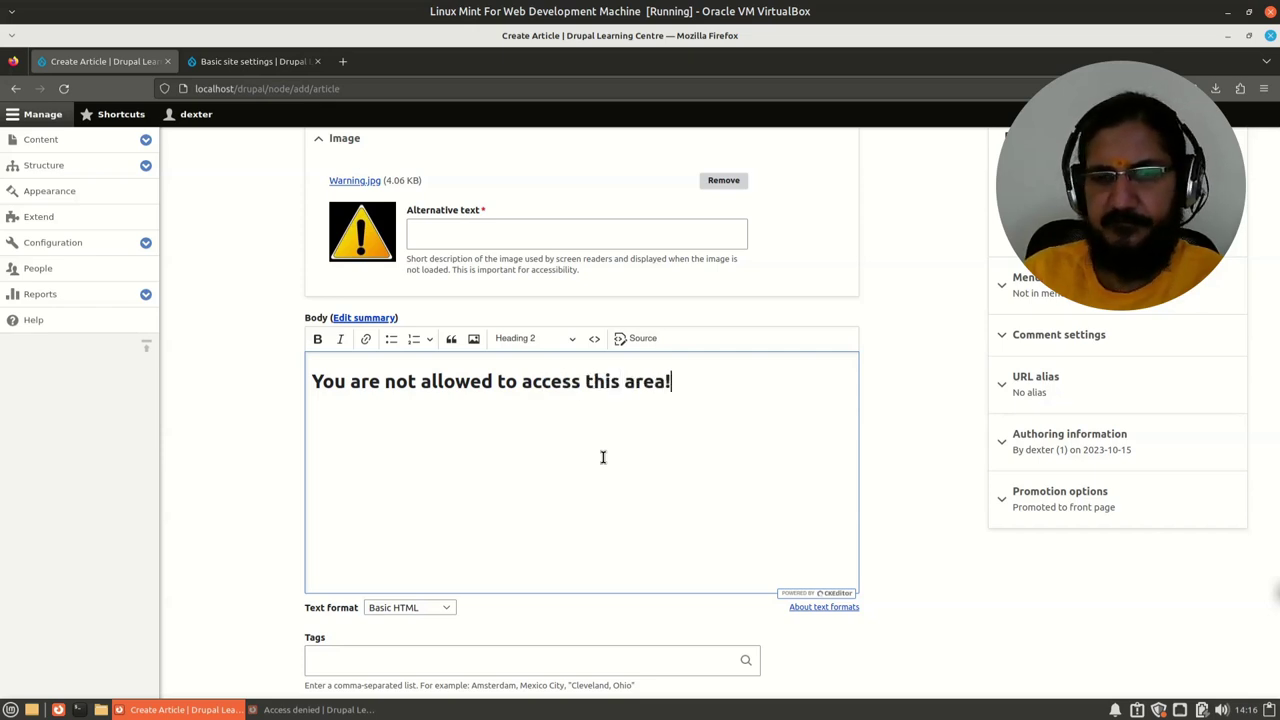
pyautogui.write('! LEav')
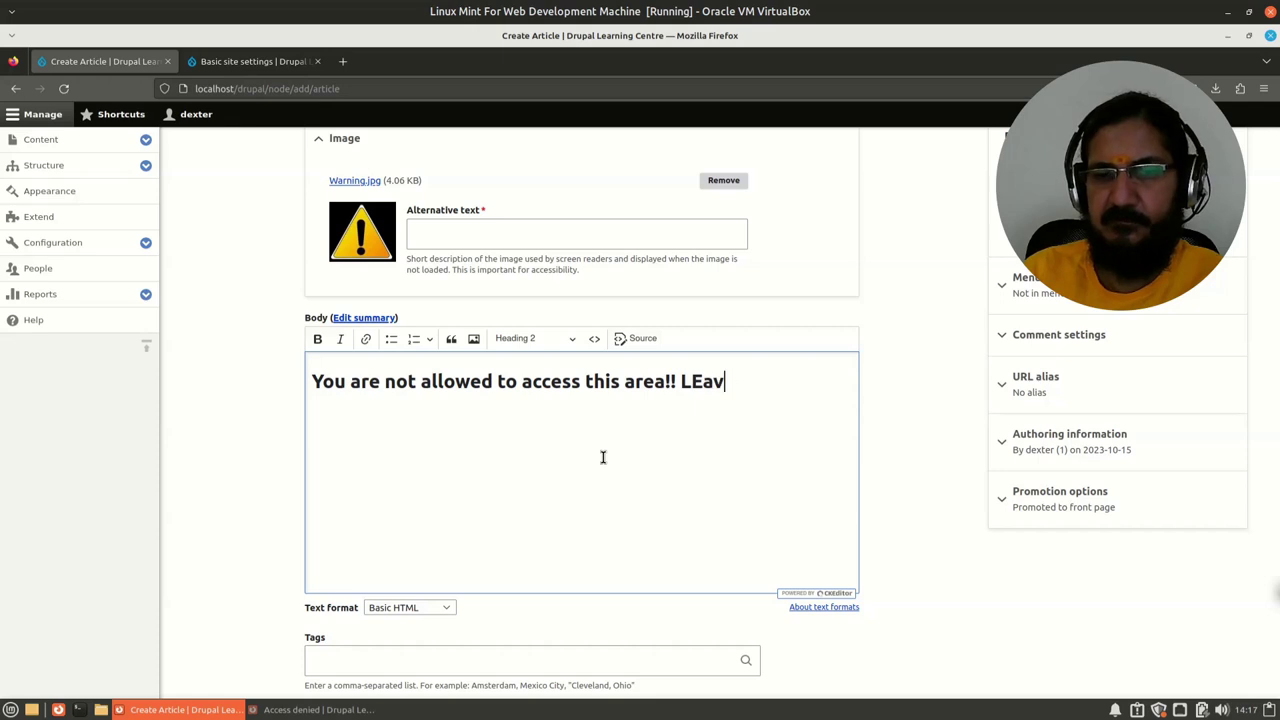
pyautogui.press('BackSpace')
pyautogui.press('BackSpace')
pyautogui.press('BackSpace')
pyautogui.press('BackSpace')
pyautogui.write('Le')
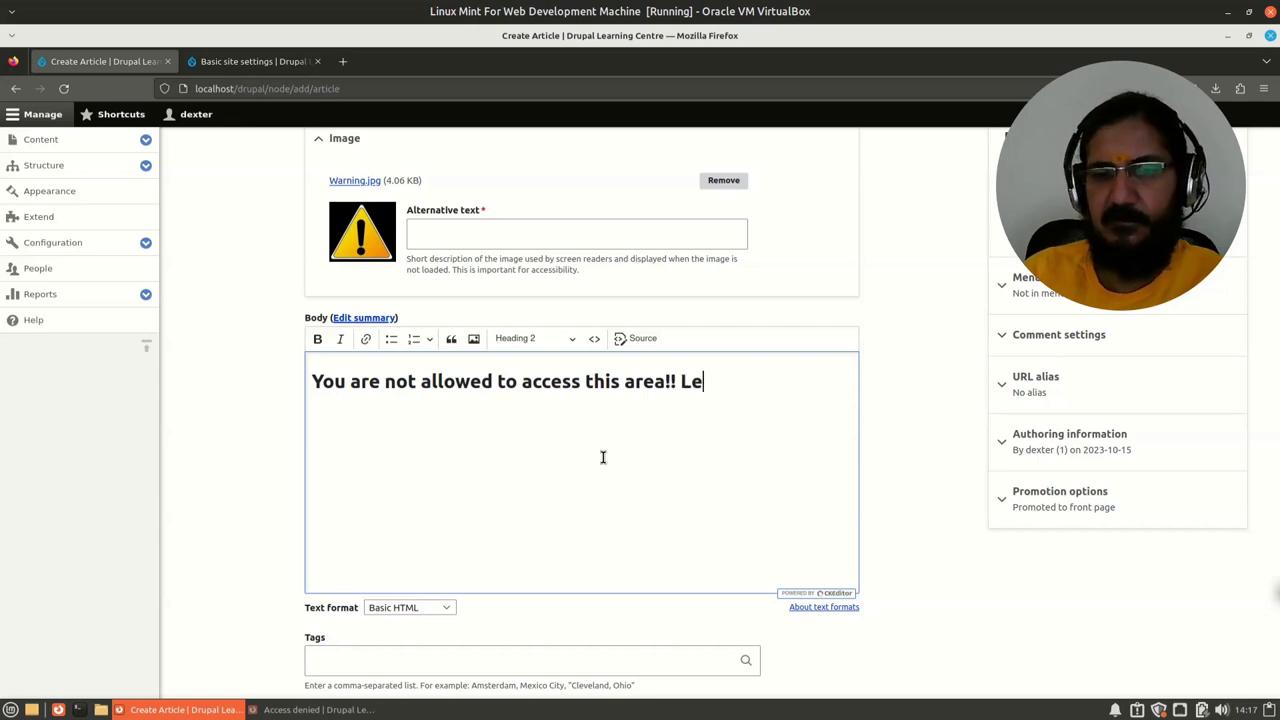
pyautogui.write('ave')
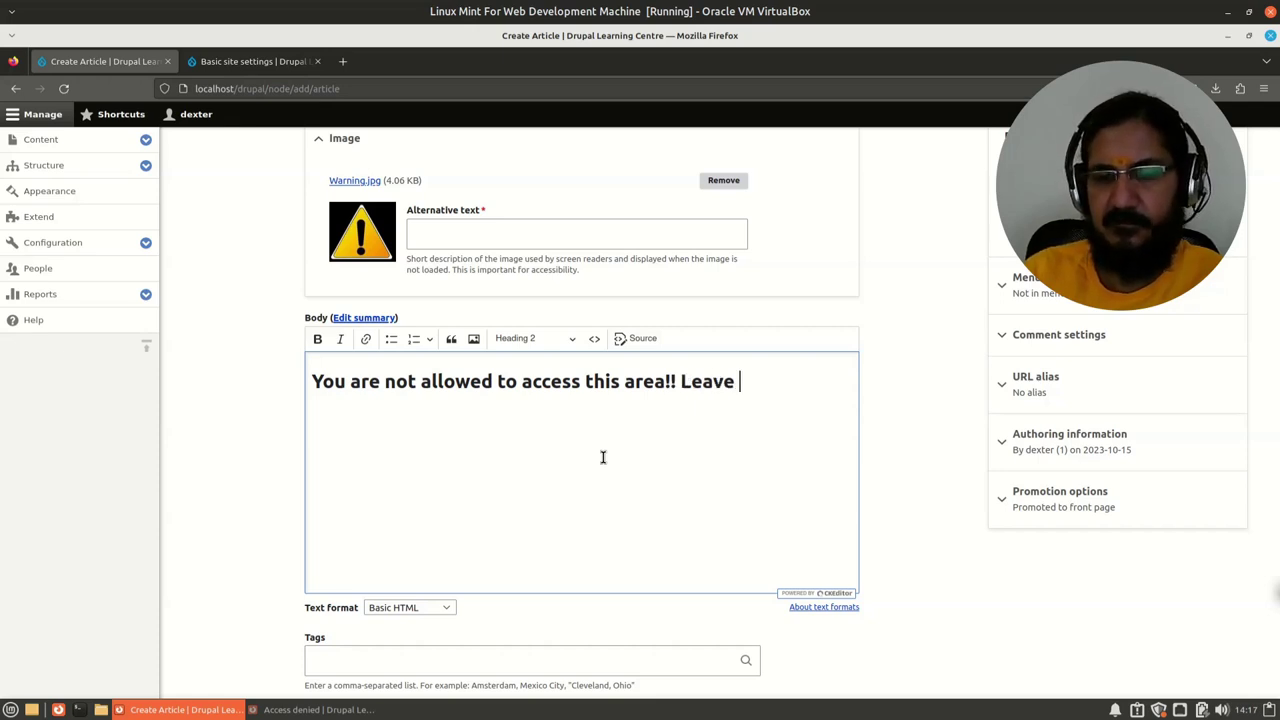
pyautogui.write(' Now!!!!')
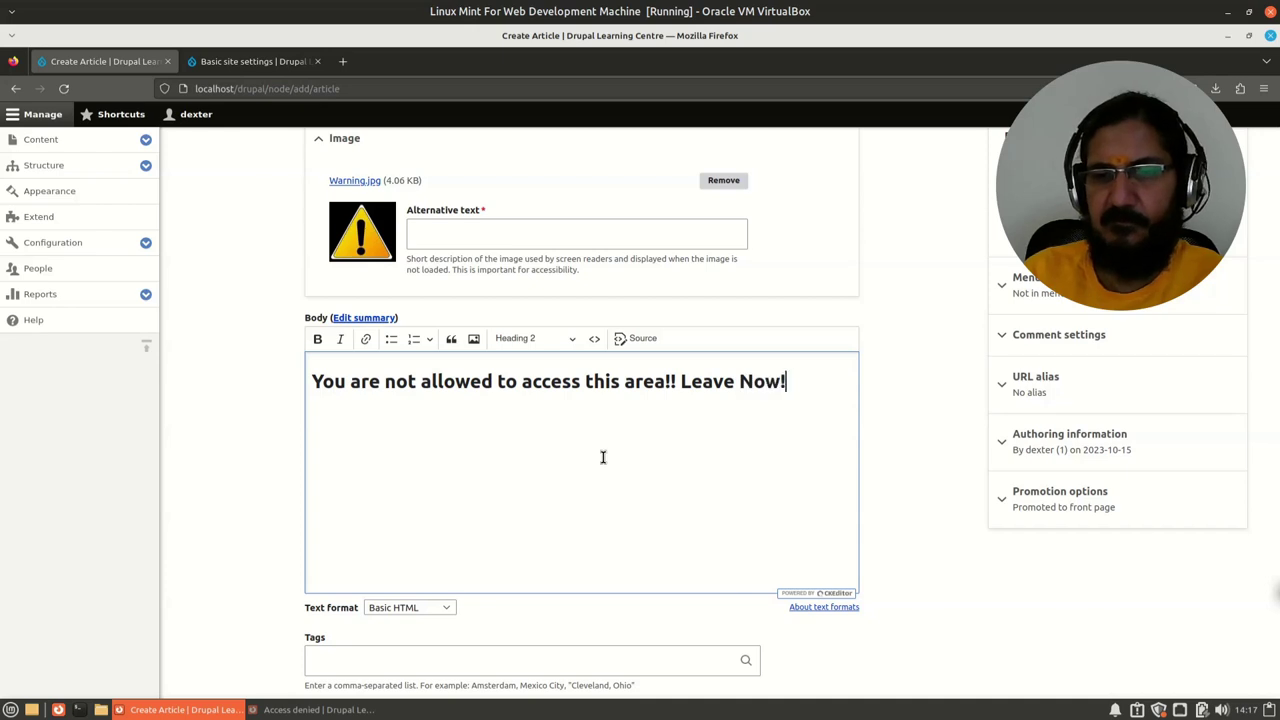
# - Give the Access Denied article the URL alias /access-denied
pyautogui.click(1032, 390)
pyautogui.click(1055, 462)
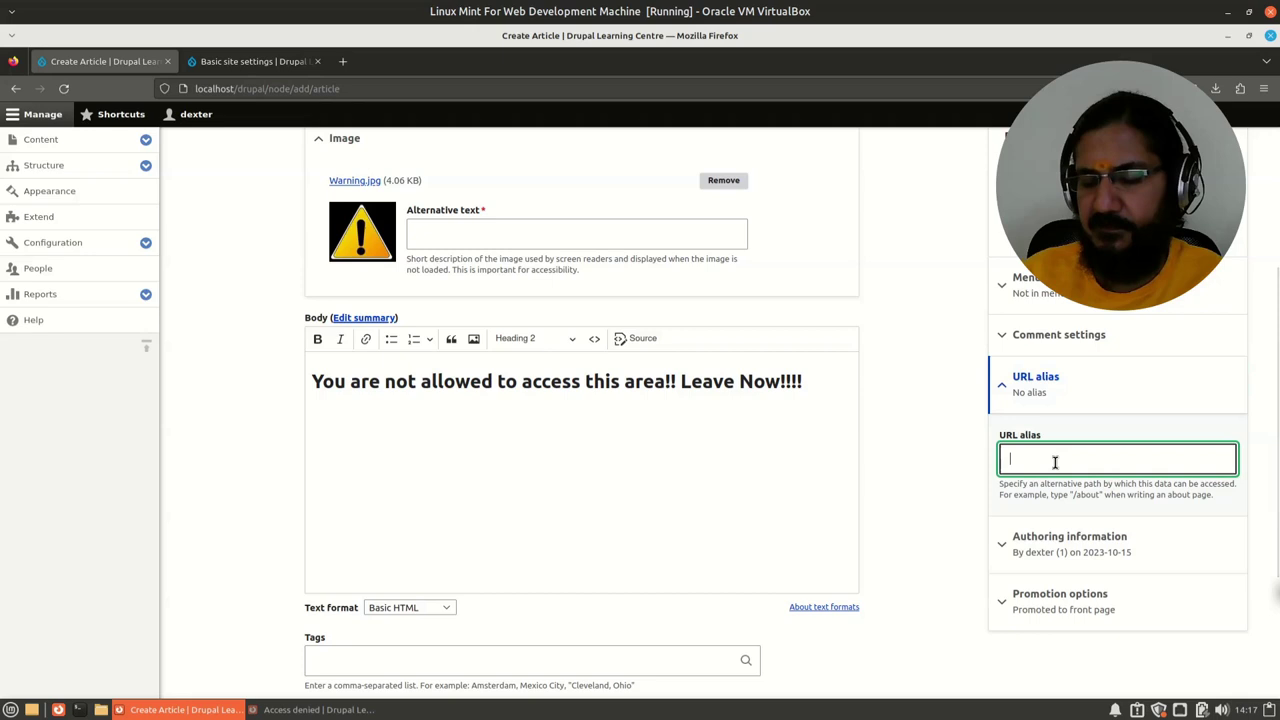
pyautogui.write('/access-denied')
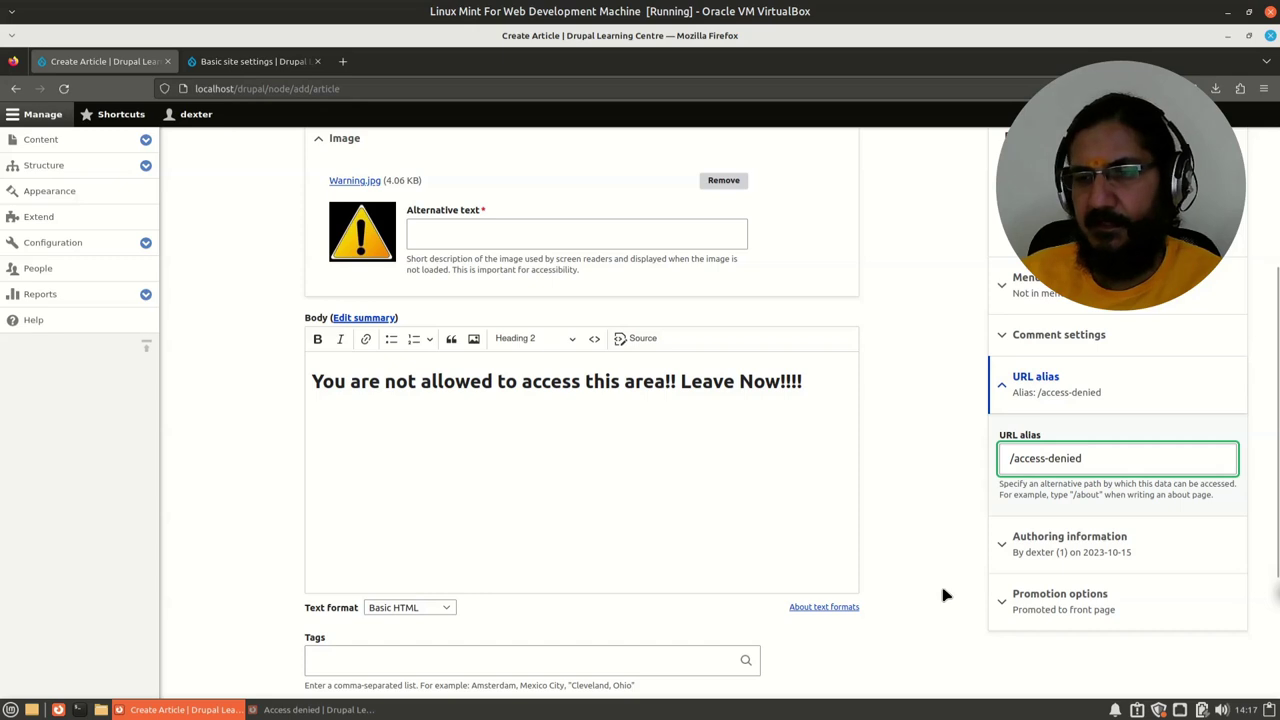
pyautogui.click(943, 594)
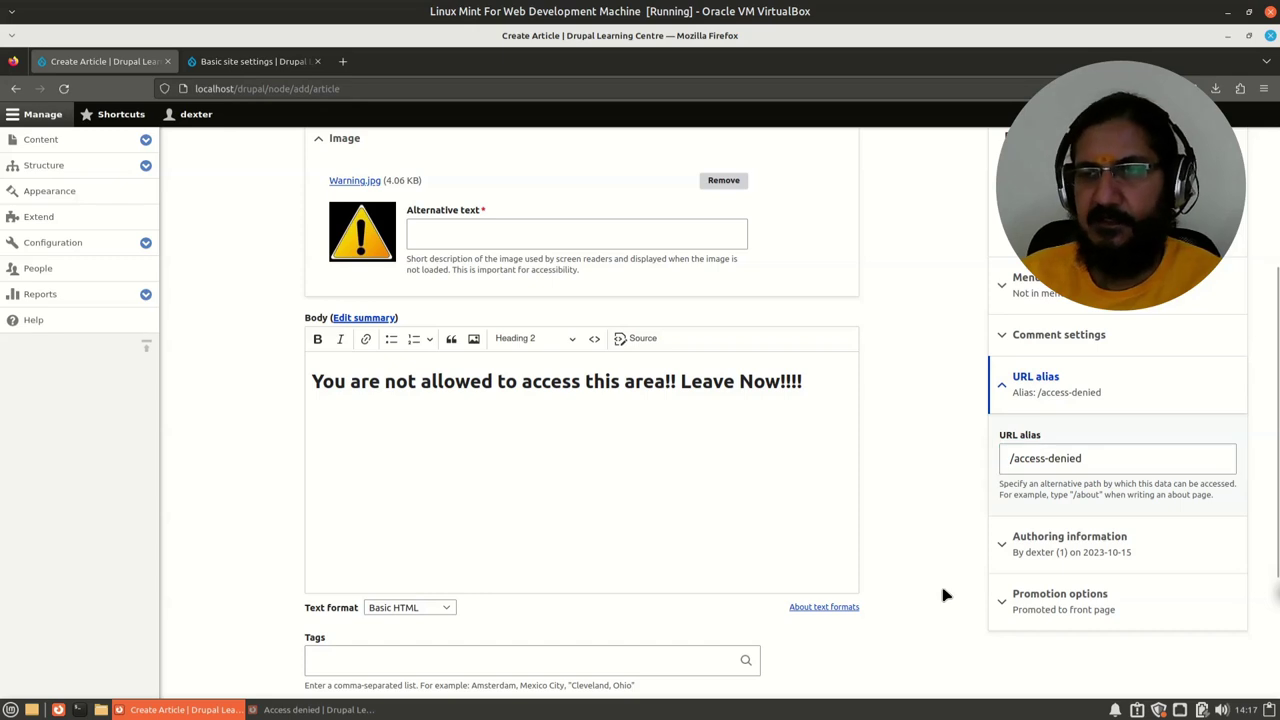
pyautogui.scroll(-1, 943, 595)
pyautogui.scroll(-2, 943, 594)
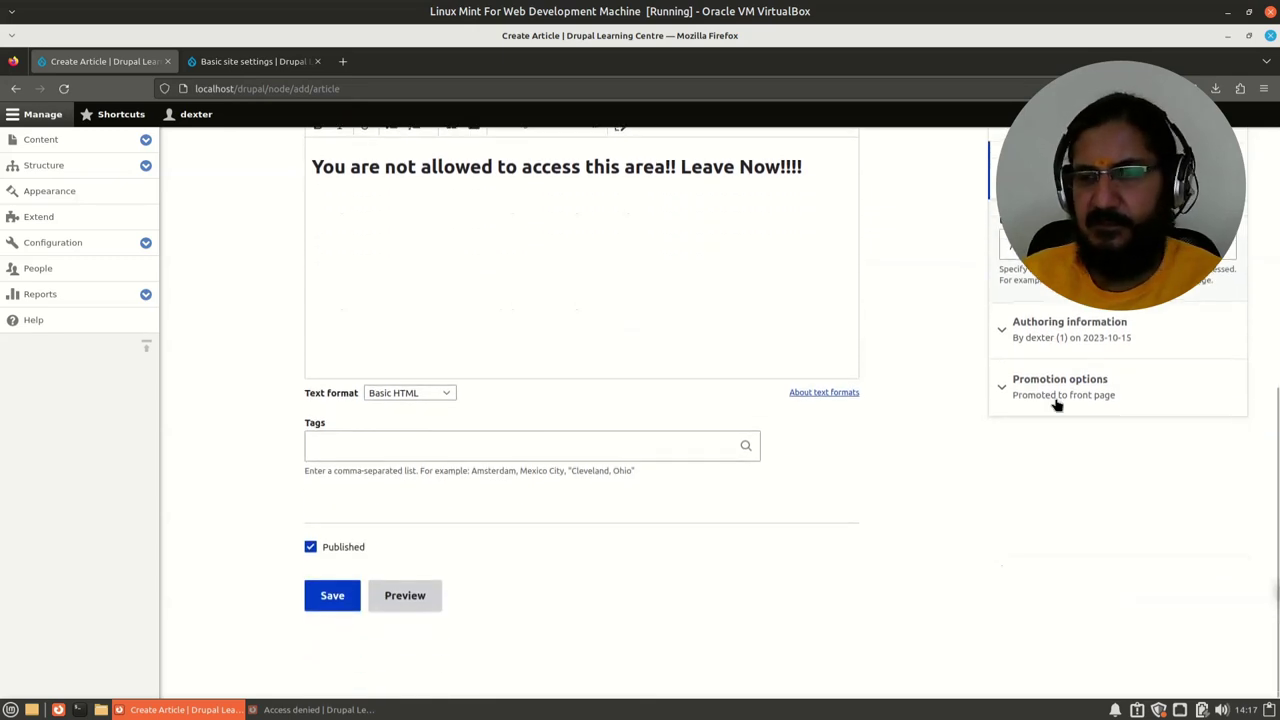
# - Stop promoting the article to the front page and attempt to save it
pyautogui.click(1054, 402)
pyautogui.click(1035, 441)
pyautogui.scroll(1, 799, 596)
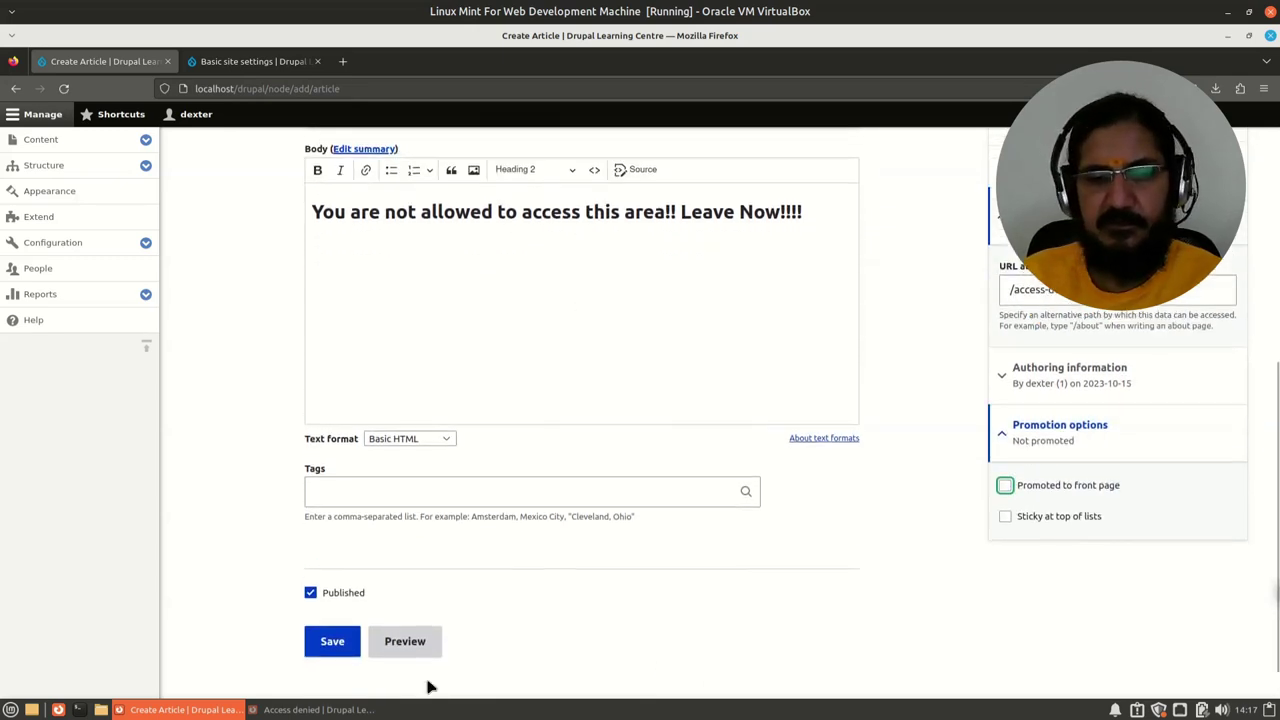
pyautogui.click(335, 669)
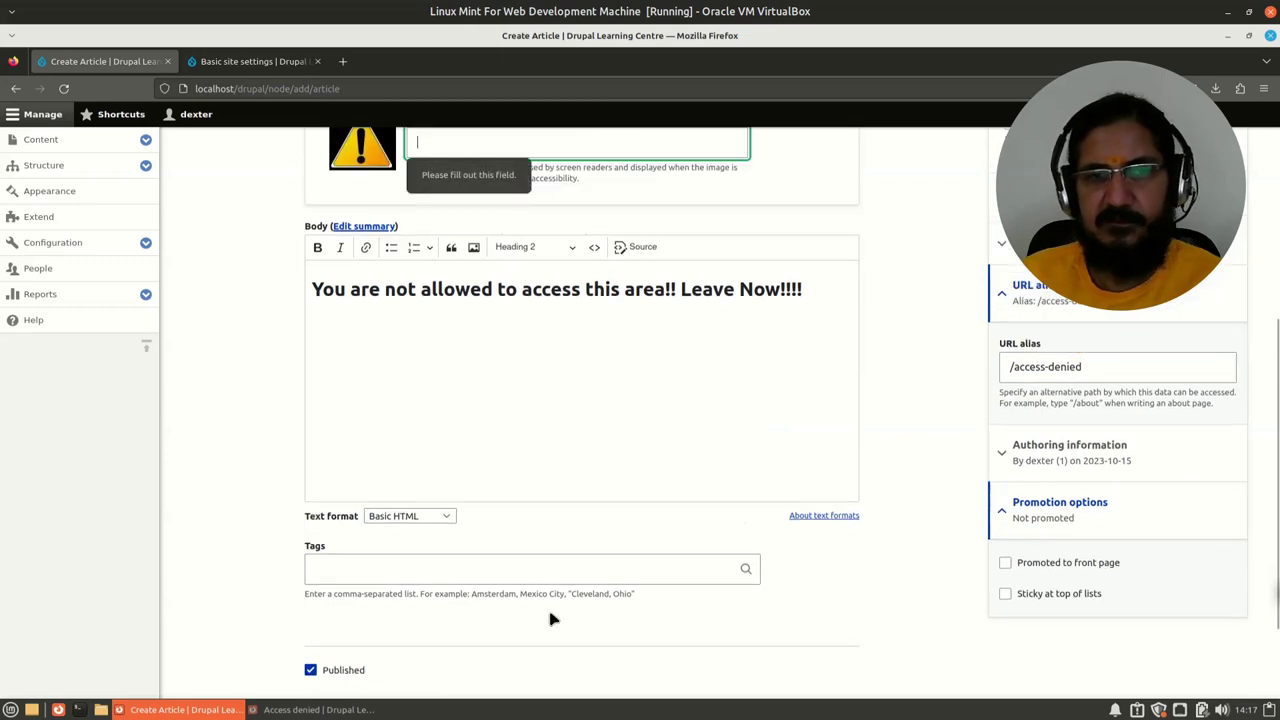
# - Add 'Warning icon' as the image's alternative text and save the published article
pyautogui.scroll(4, 552, 619)
pyautogui.click(476, 433)
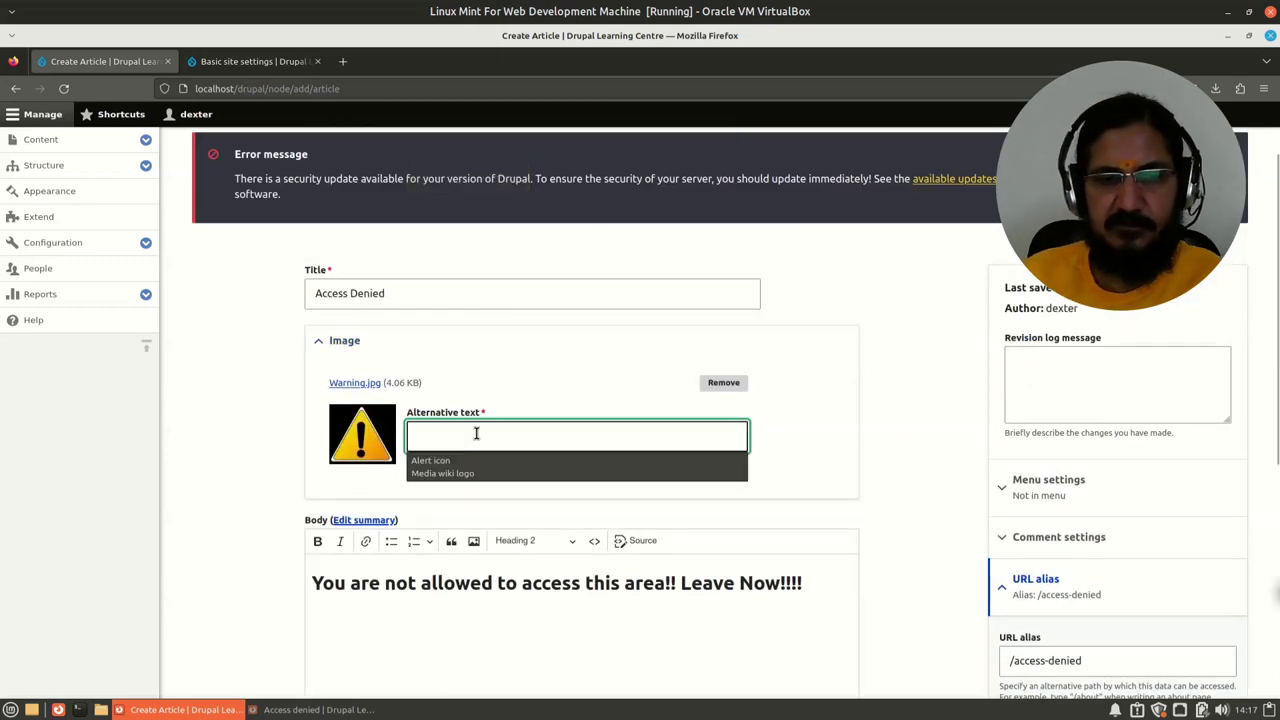
pyautogui.write('Warning')
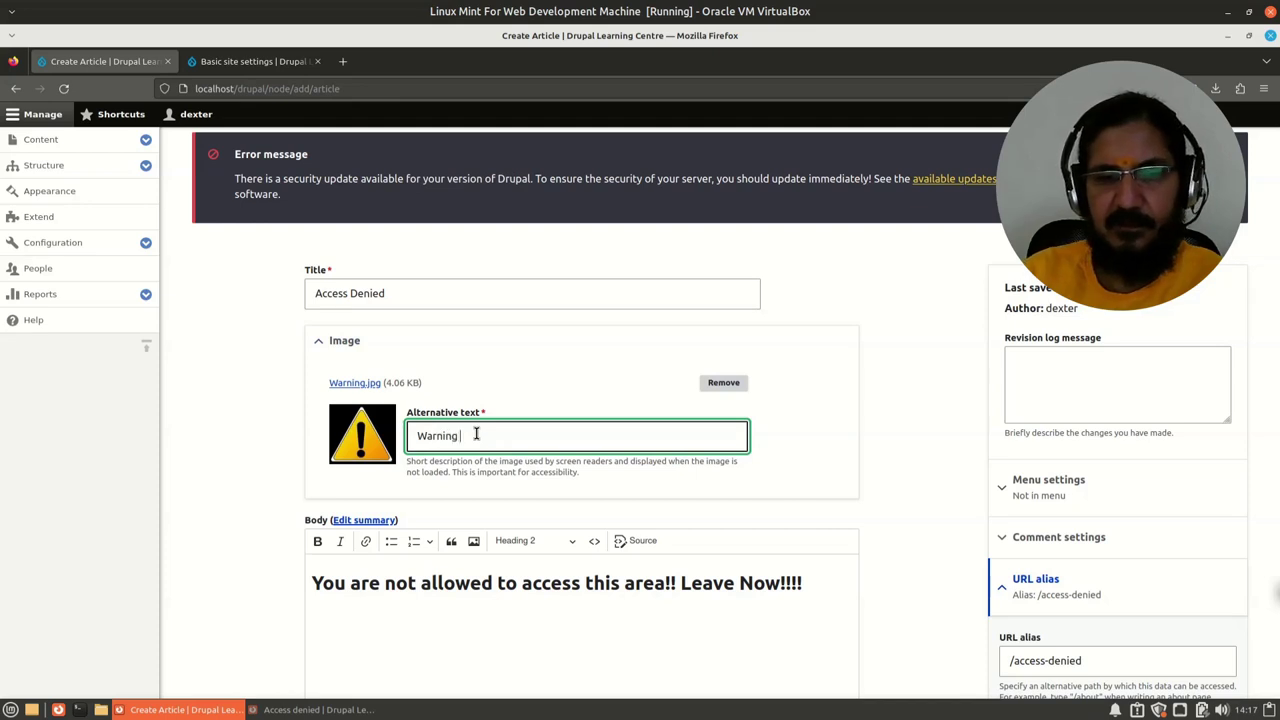
pyautogui.write(' icon')
pyautogui.scroll(-5, 409, 531)
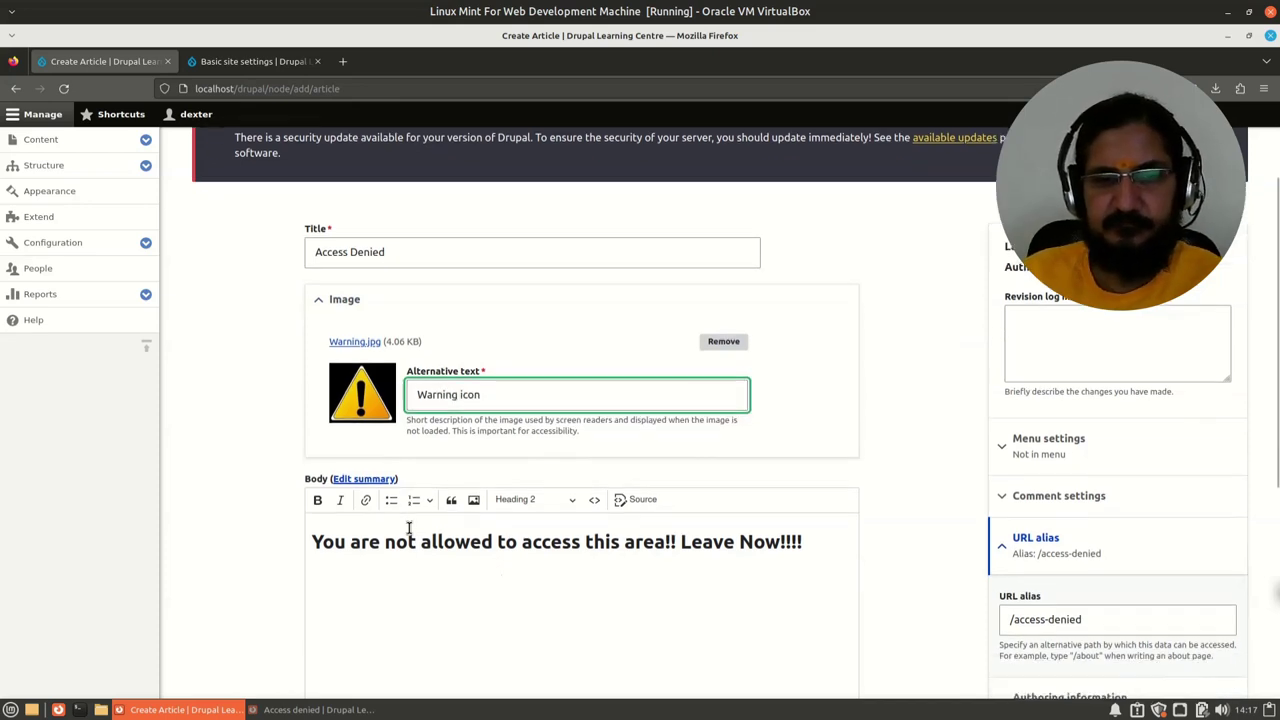
pyautogui.click(333, 594)
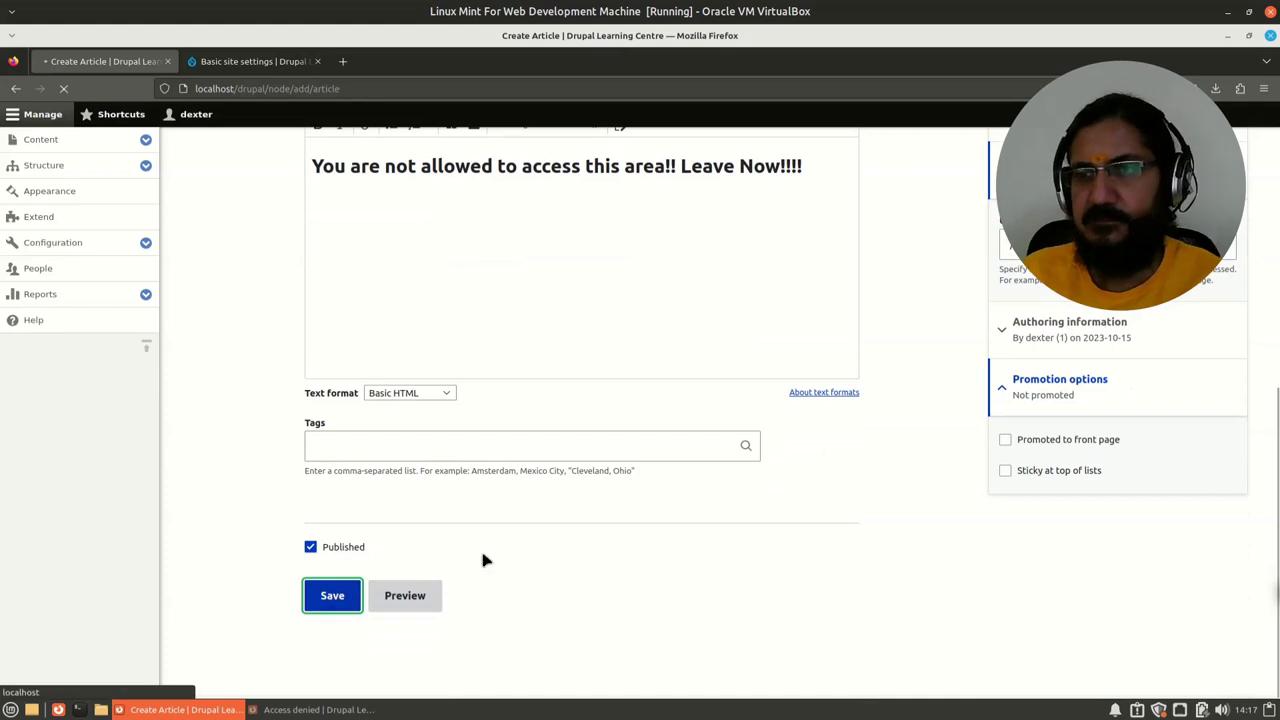
pyautogui.scroll(-2, 578, 534)
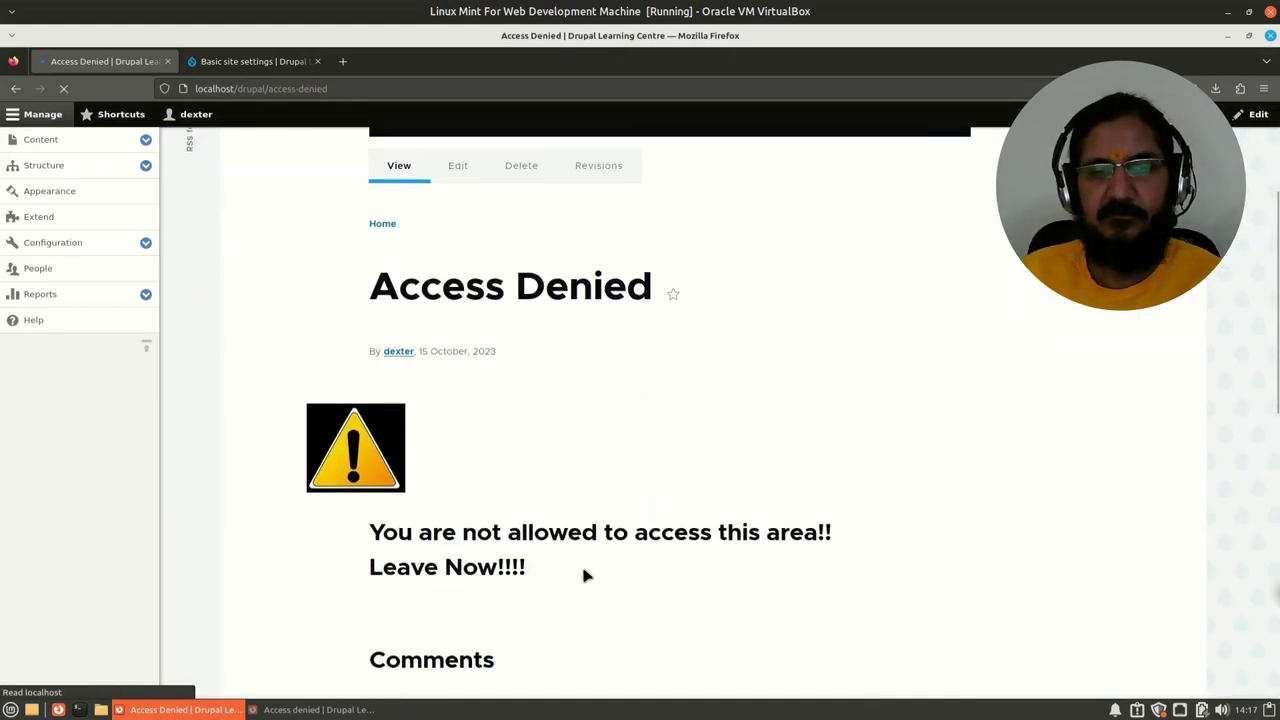
pyautogui.scroll(2, 496, 569)
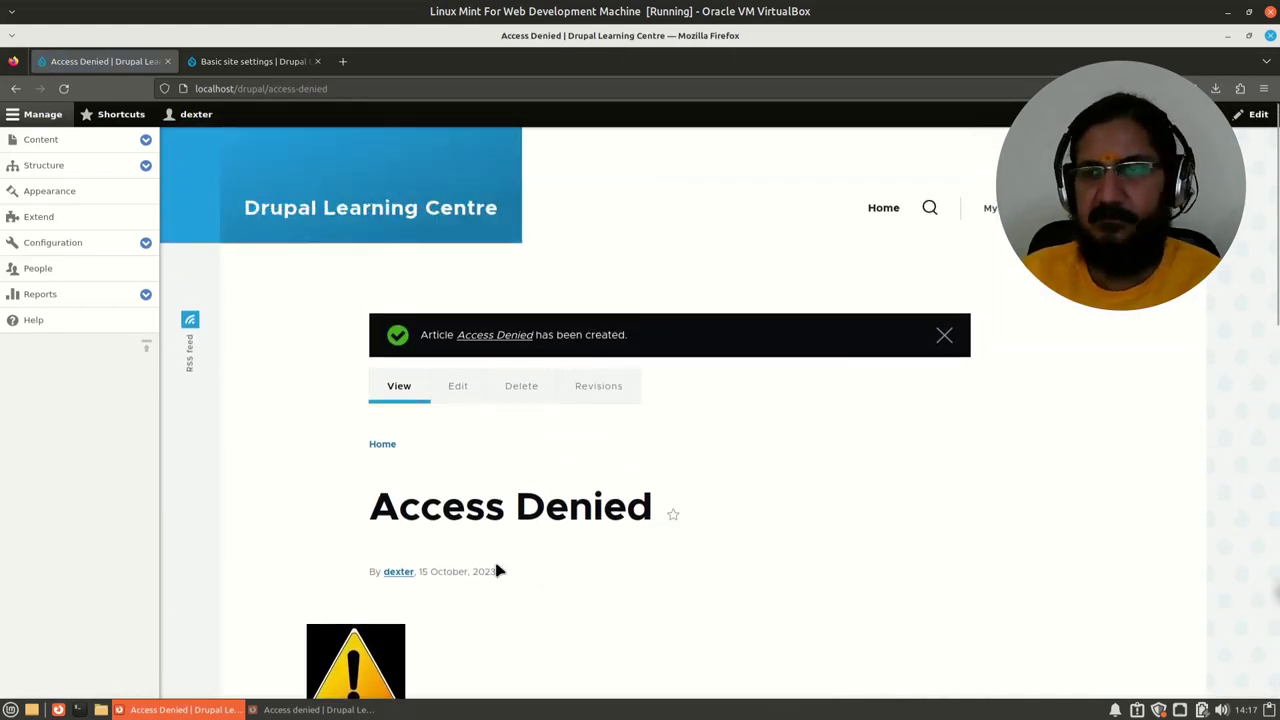
pyautogui.scroll(-3, 499, 569)
pyautogui.scroll(3, 498, 569)
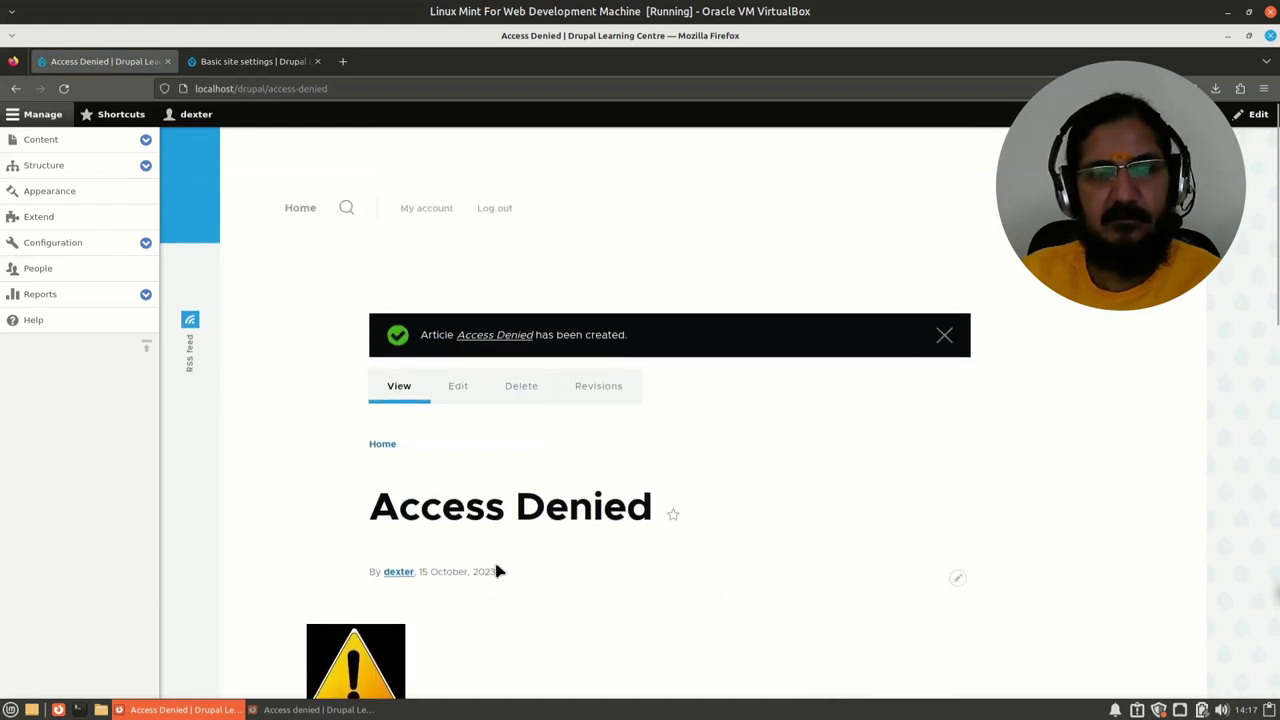
pyautogui.scroll(-2, 476, 590)
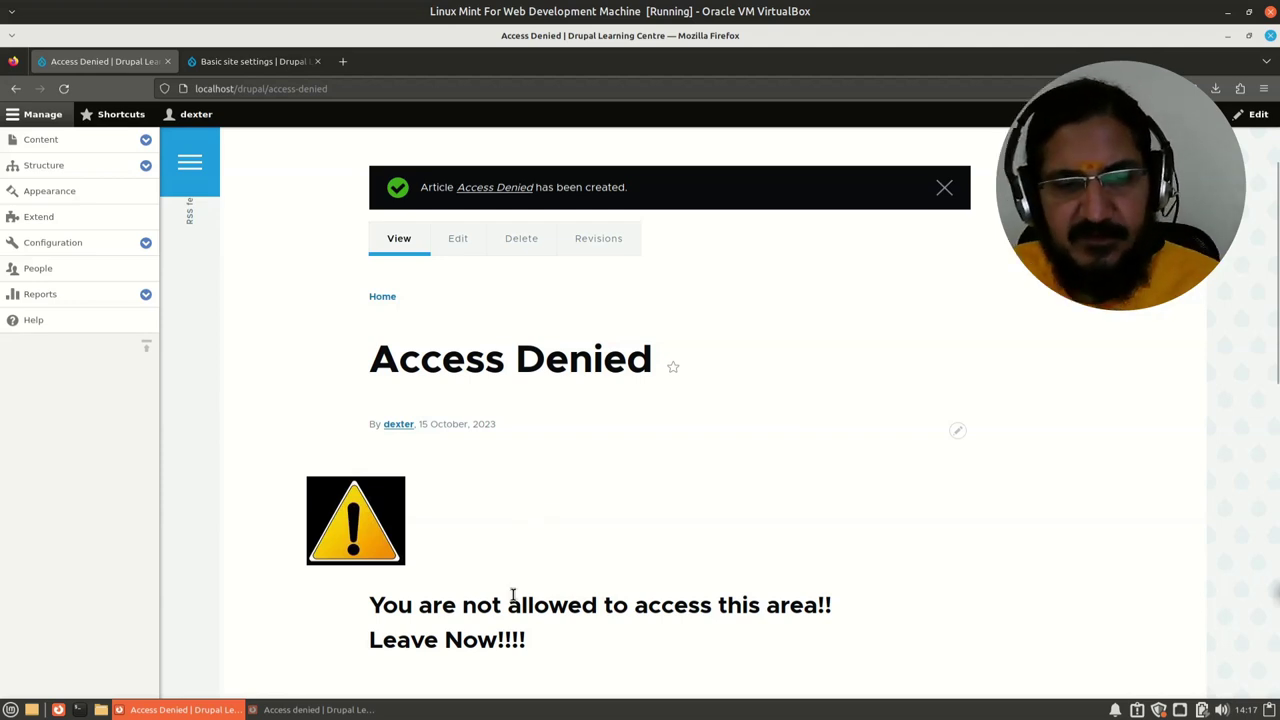
pyautogui.scroll(2, 516, 549)
# - In Basic site settings, enter /access-denied as the default 403 page and /page-not-found as the default 404 page, then save
pyautogui.click(248, 64)
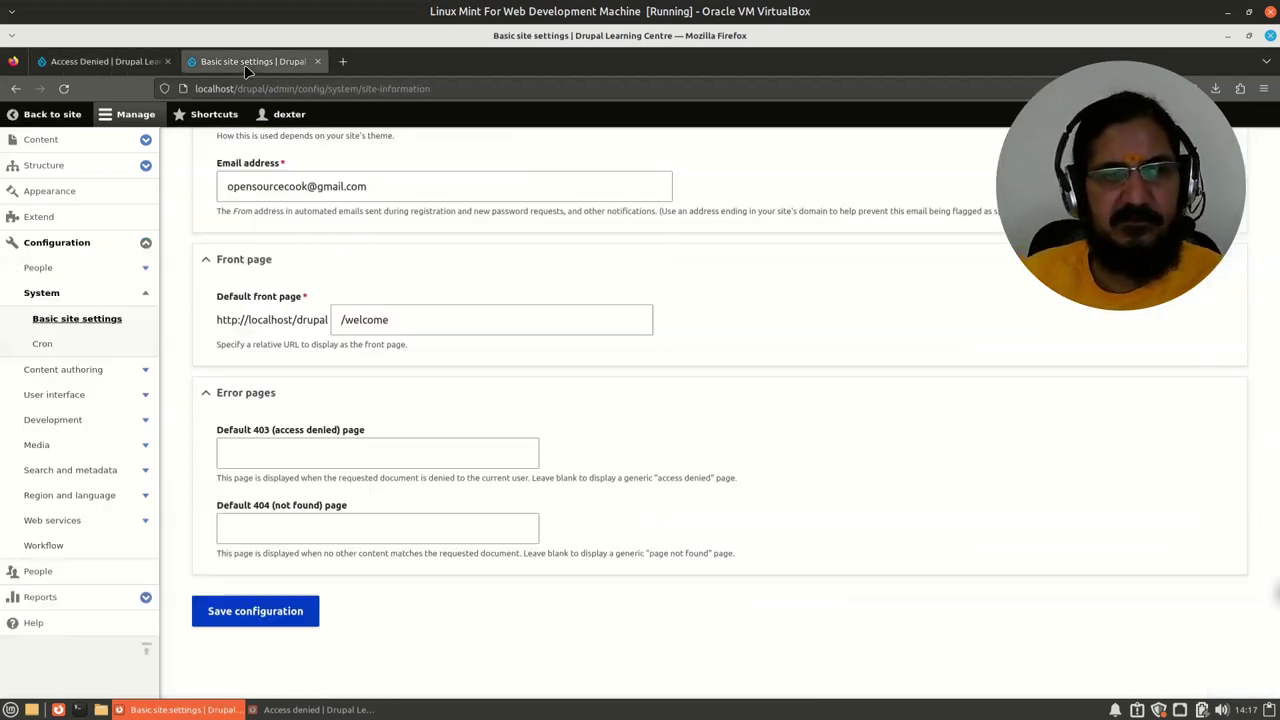
pyautogui.click(360, 452)
pyautogui.click(360, 452)
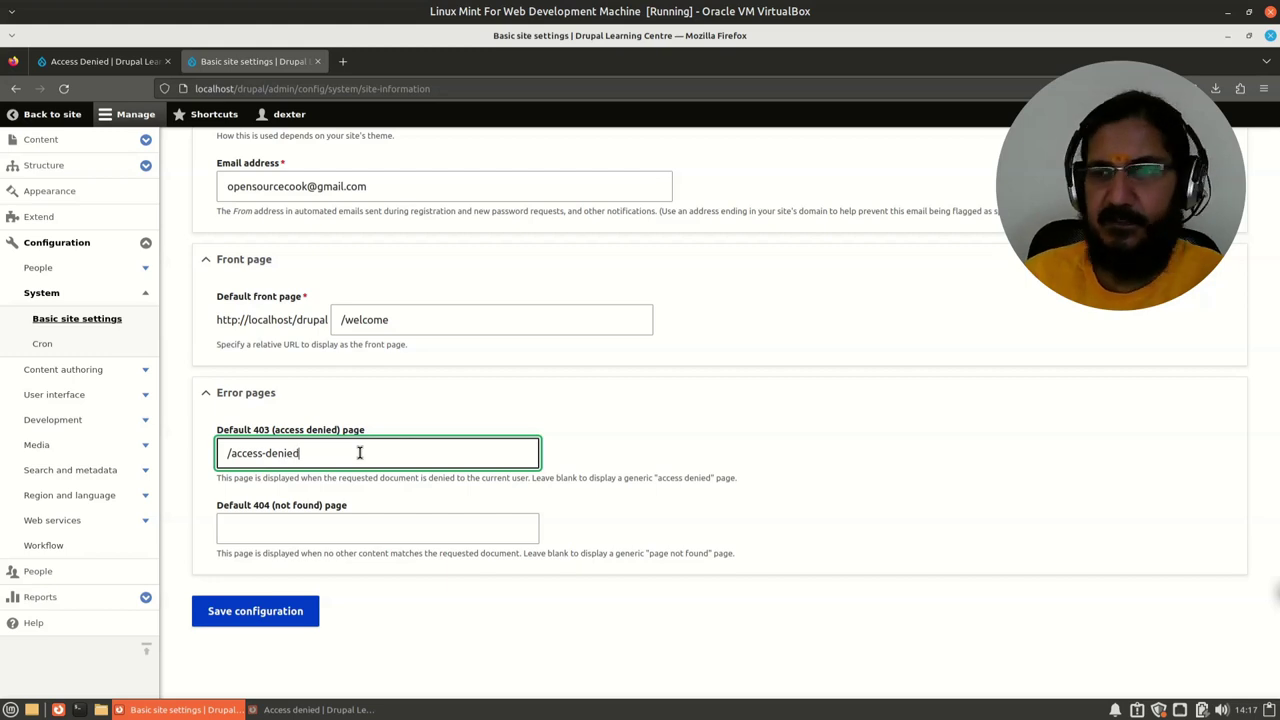
pyautogui.click(328, 527)
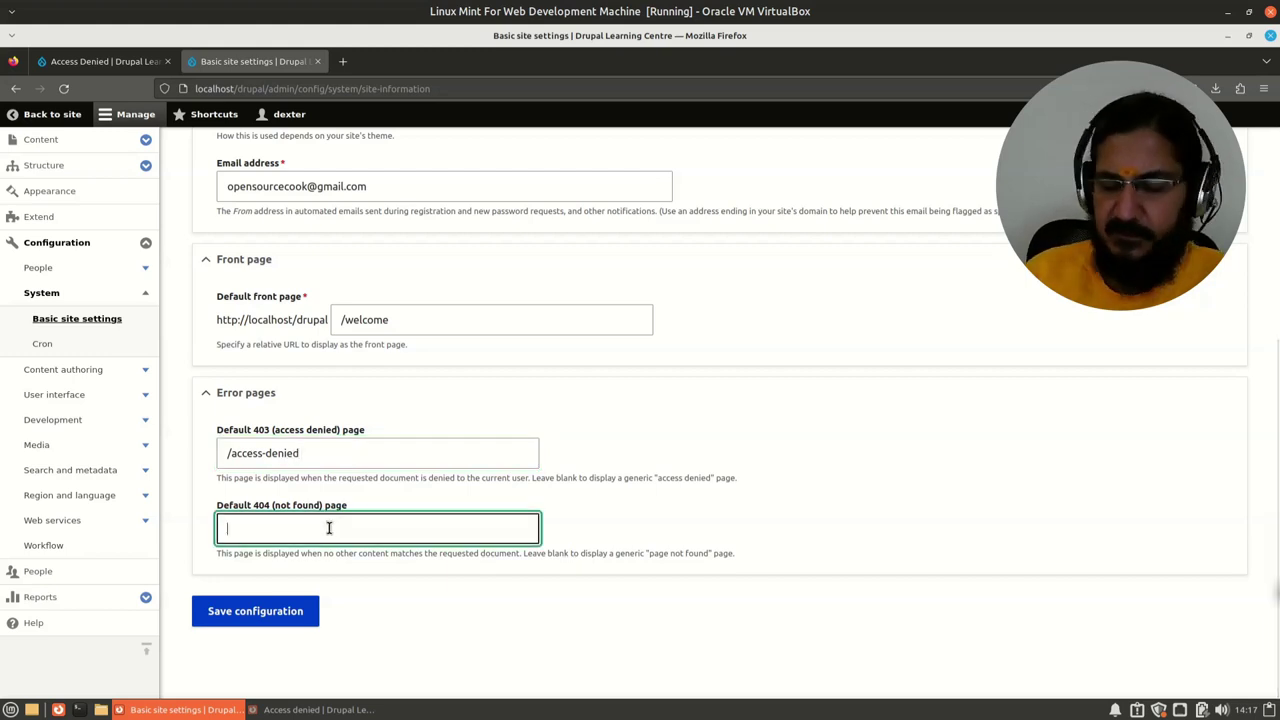
pyautogui.write('/page-not-found')
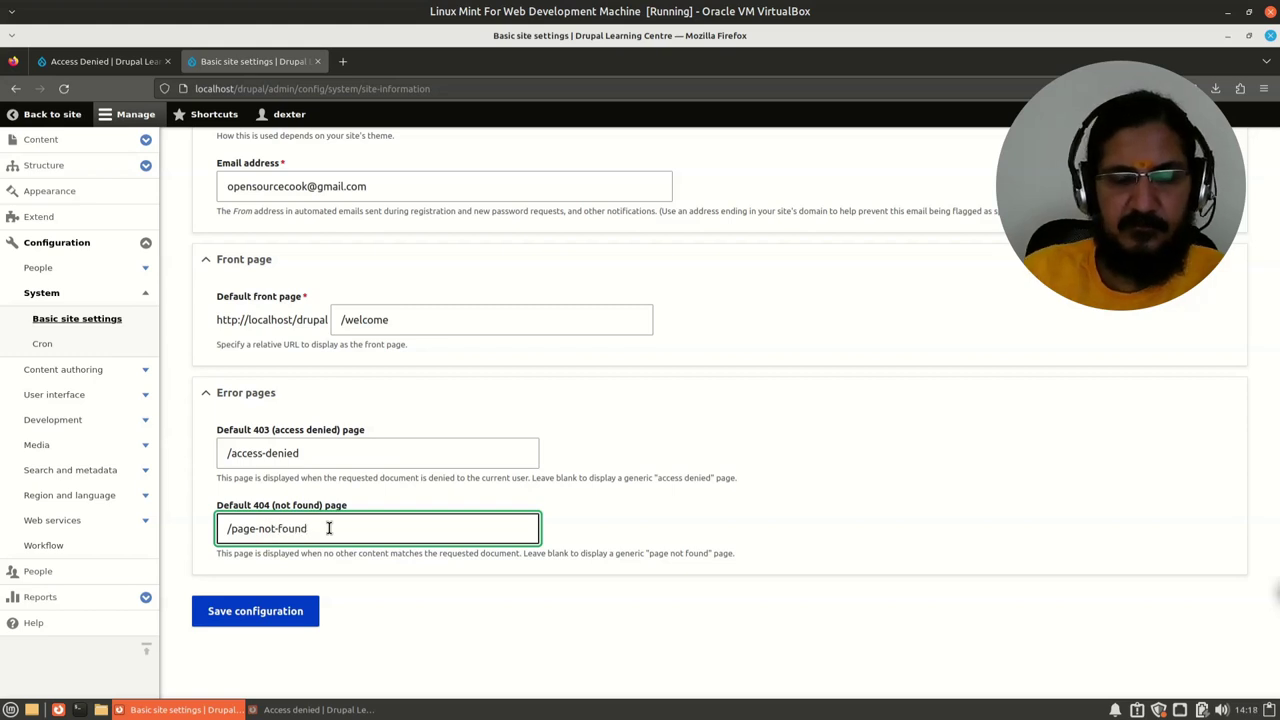
pyautogui.click(255, 620)
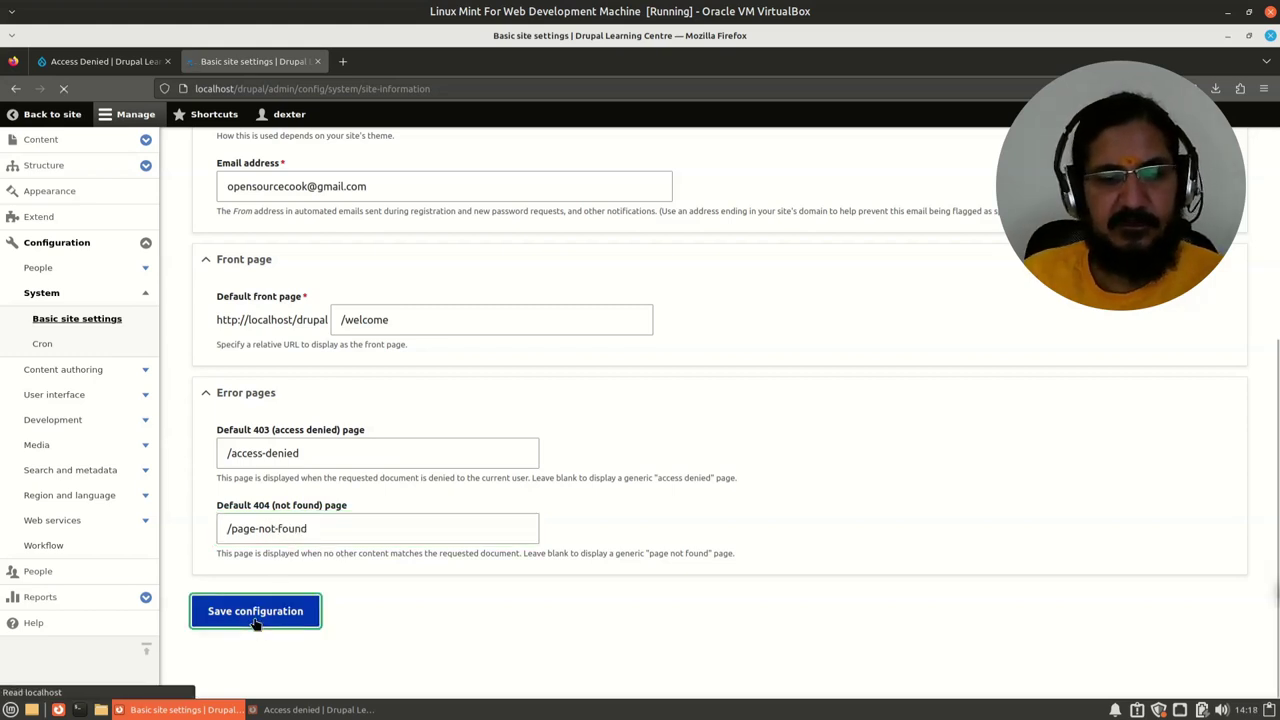
# - Review the saved error pages, now stored as 403 /node/4 and 404 /node/3
pyautogui.scroll(-3, 240, 622)
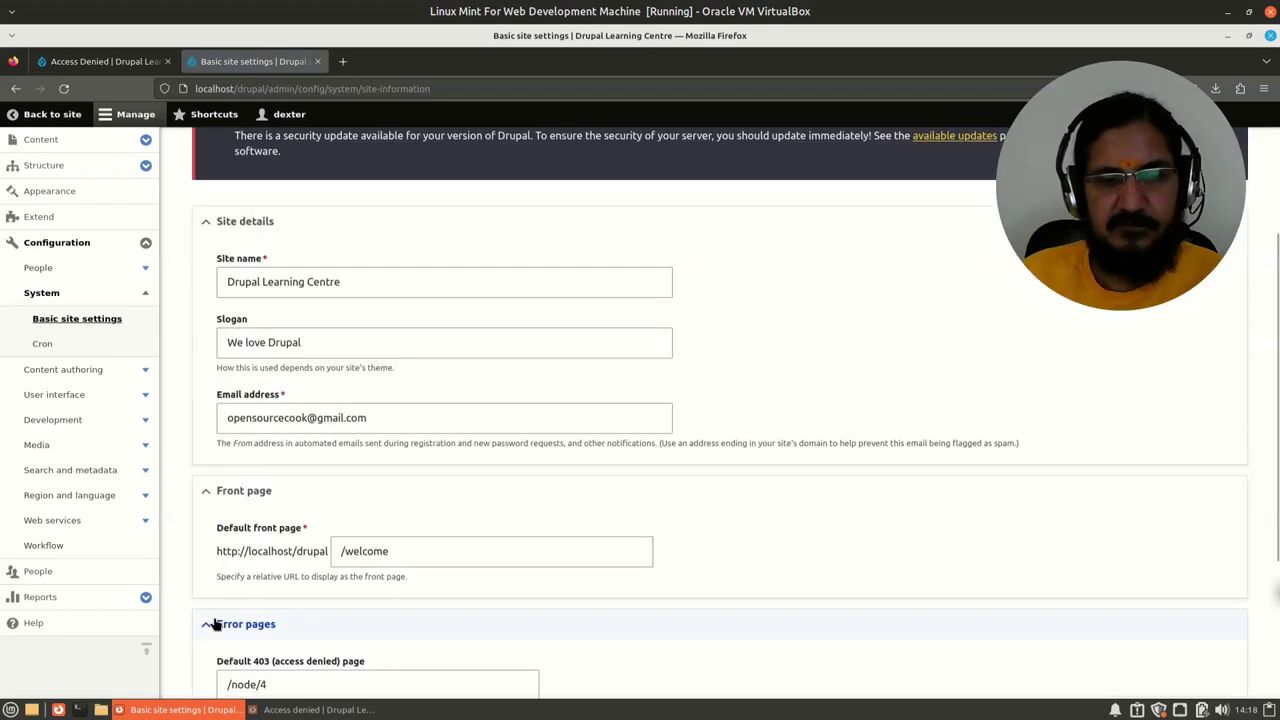
pyautogui.scroll(-3, 213, 624)
pyautogui.scroll(10, 213, 622)
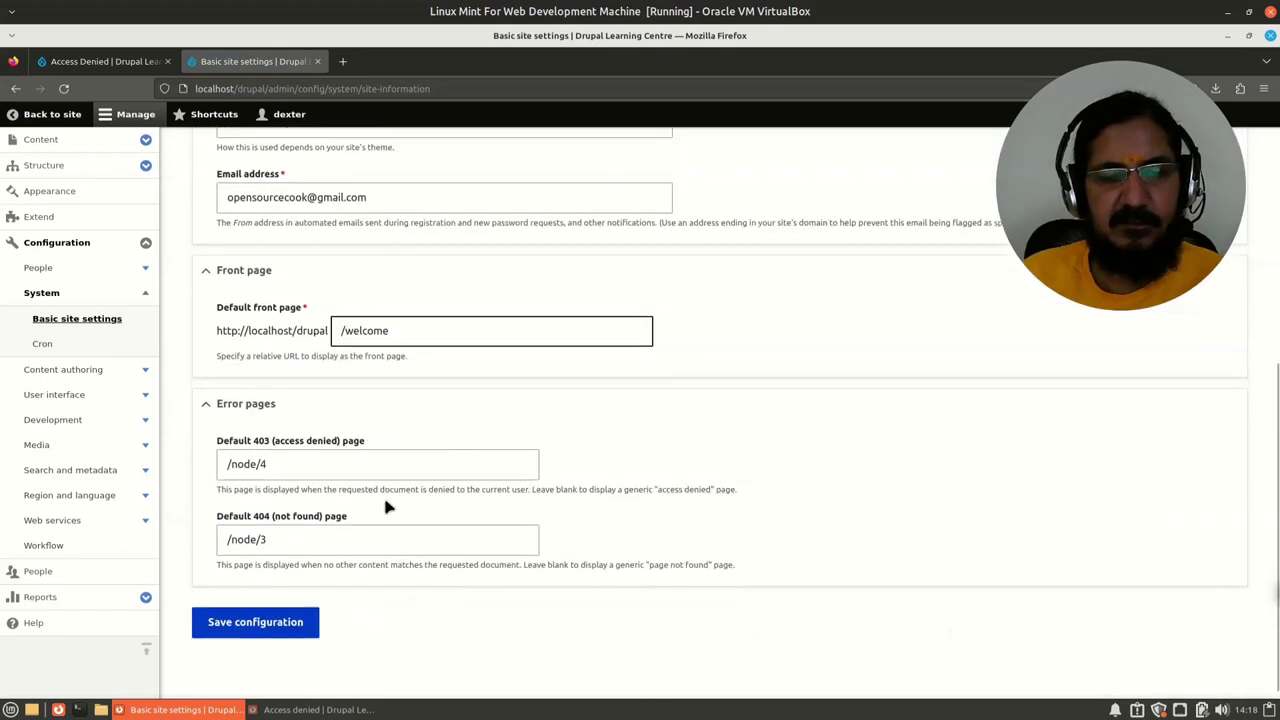
pyautogui.click(209, 430)
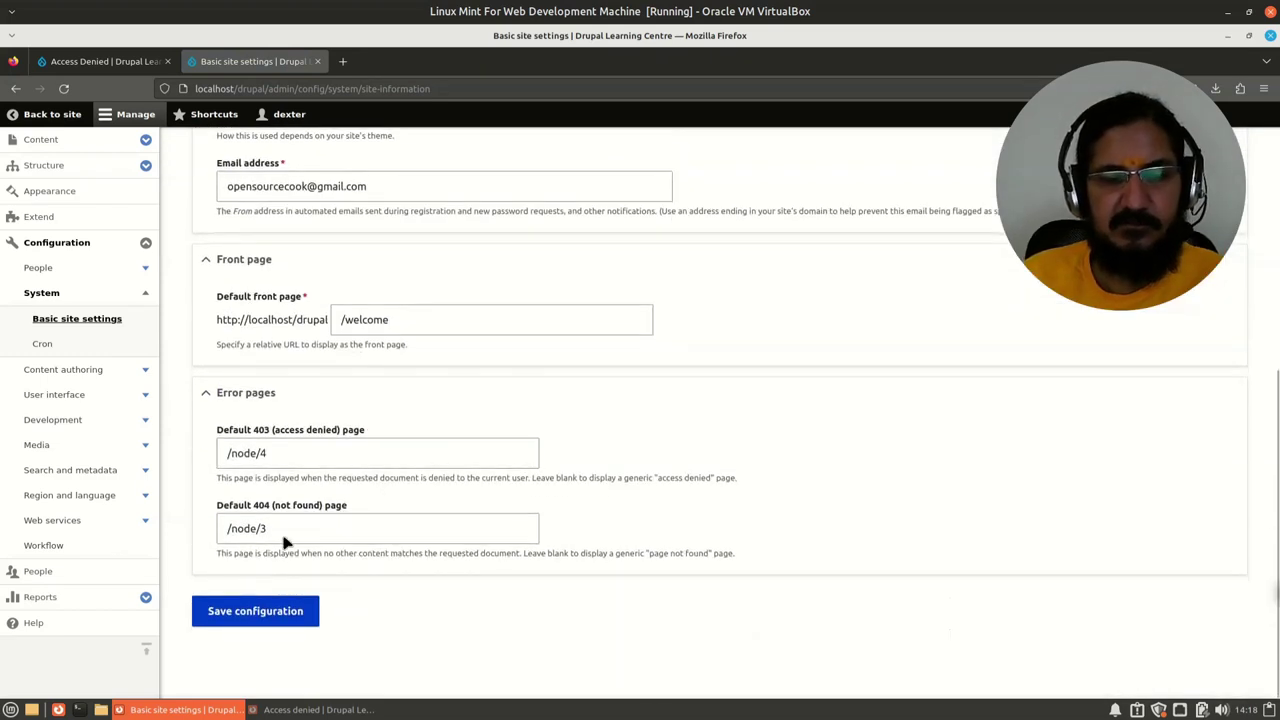
pyautogui.scroll(6, 474, 571)
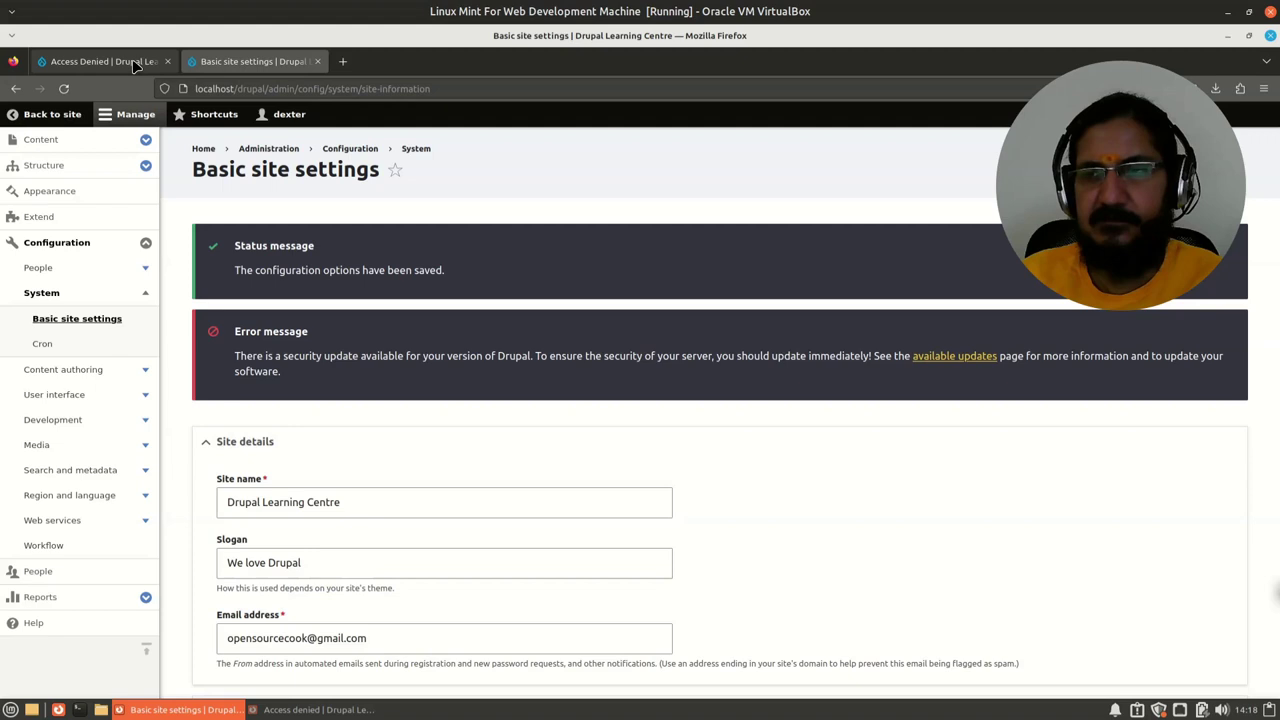
pyautogui.scroll(-1, 300, 552)
pyautogui.scroll(1, 300, 552)
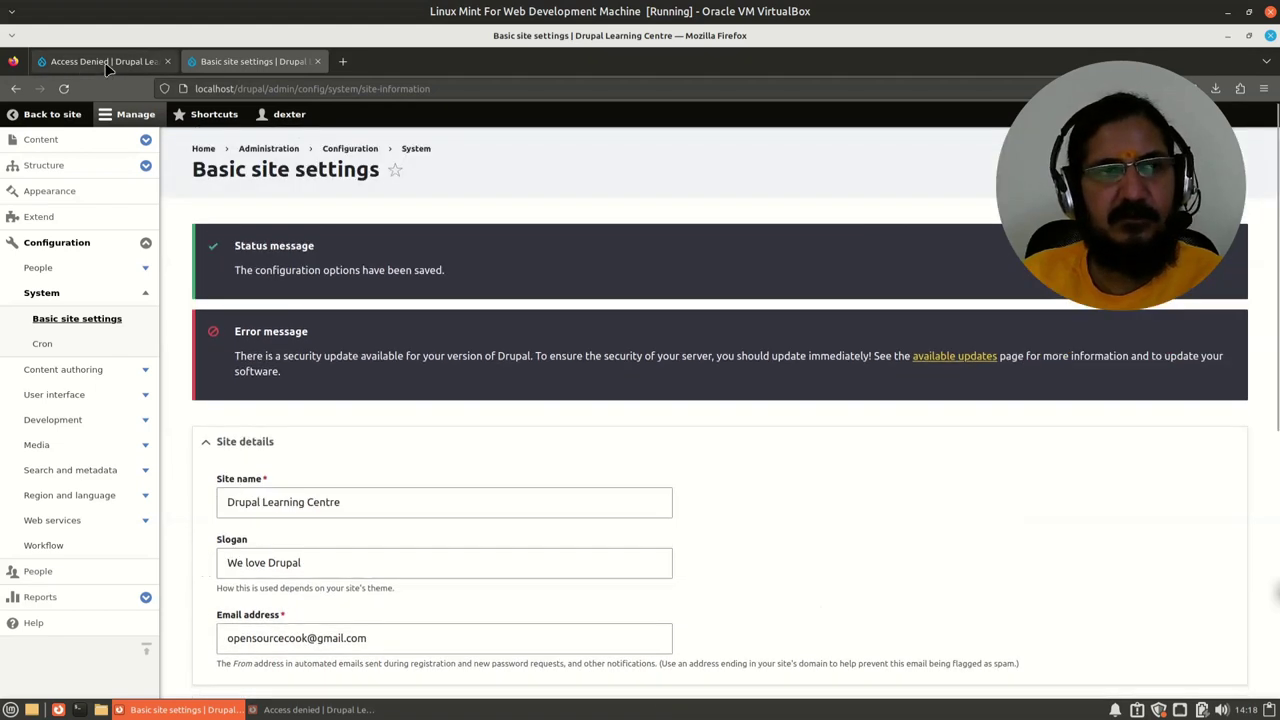
# - Load the made-up path 'asldfjsadlfsaf' and confirm the custom Page Not Found article appears
pyautogui.click(105, 62)
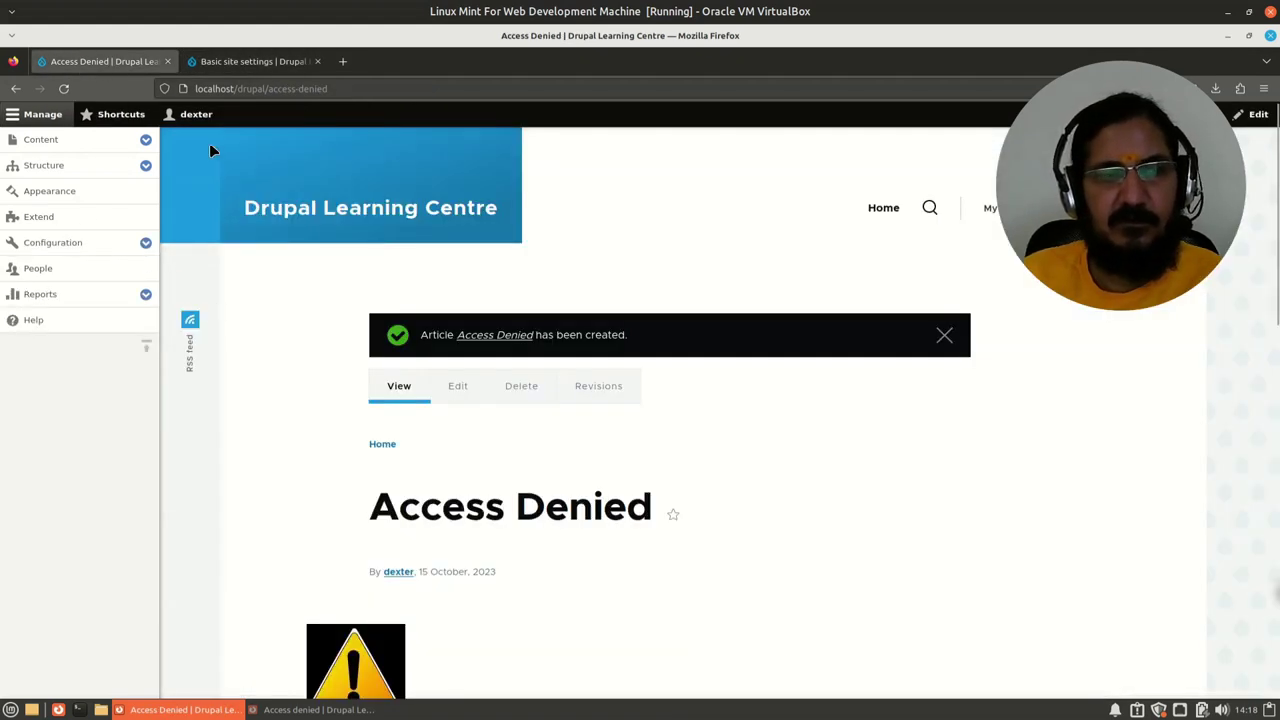
pyautogui.moveTo(269, 88); pyautogui.dragTo(381, 98)
pyautogui.write('asldfjsadlfsaf')
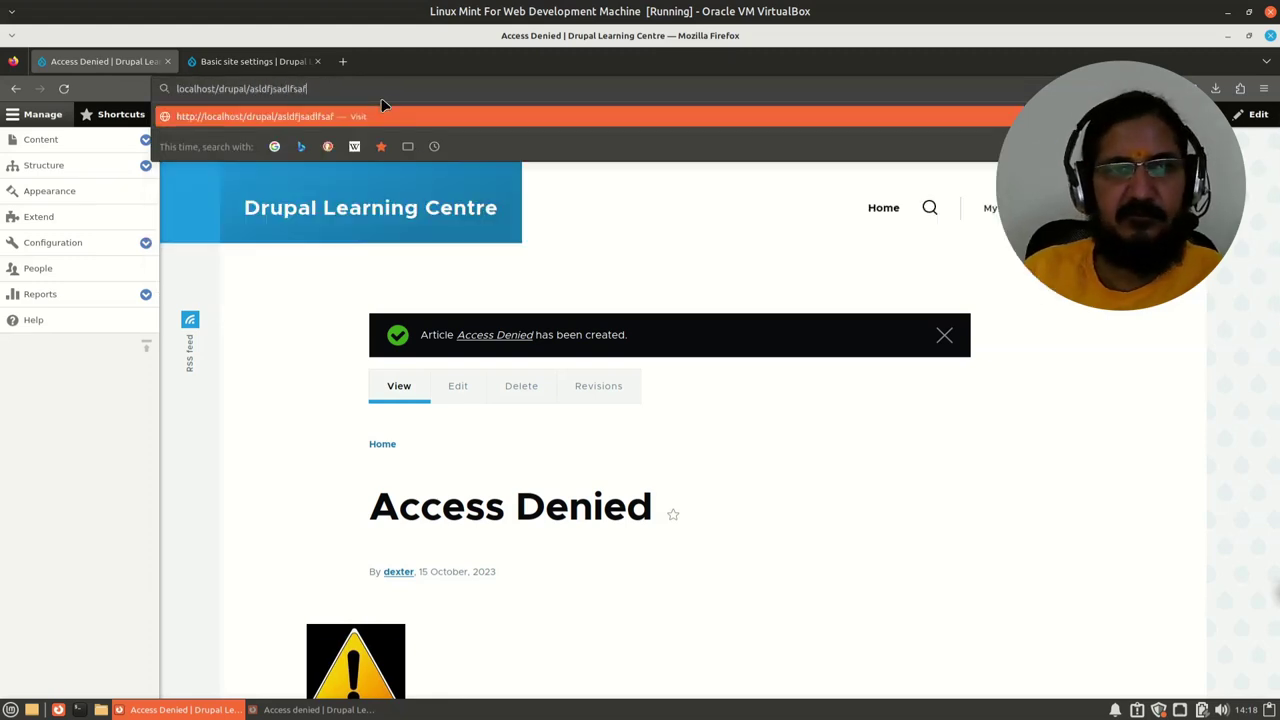
pyautogui.press('Return')
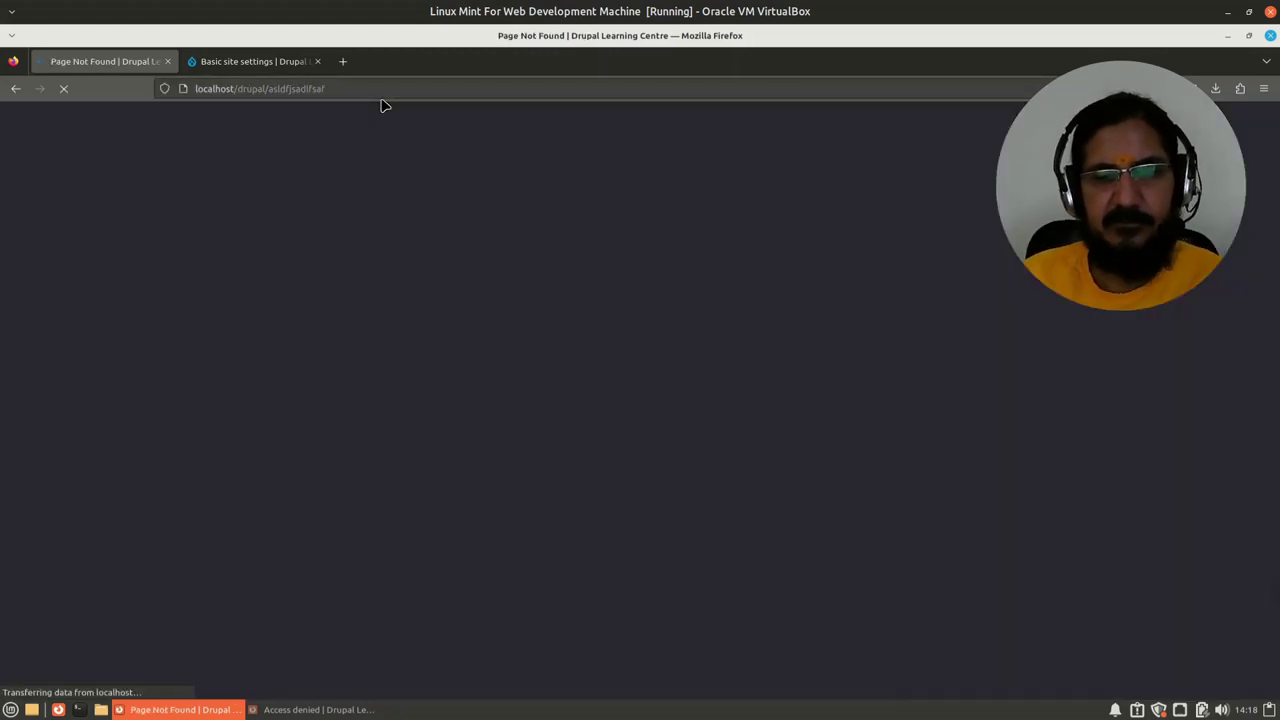
pyautogui.scroll(-3, 331, 444)
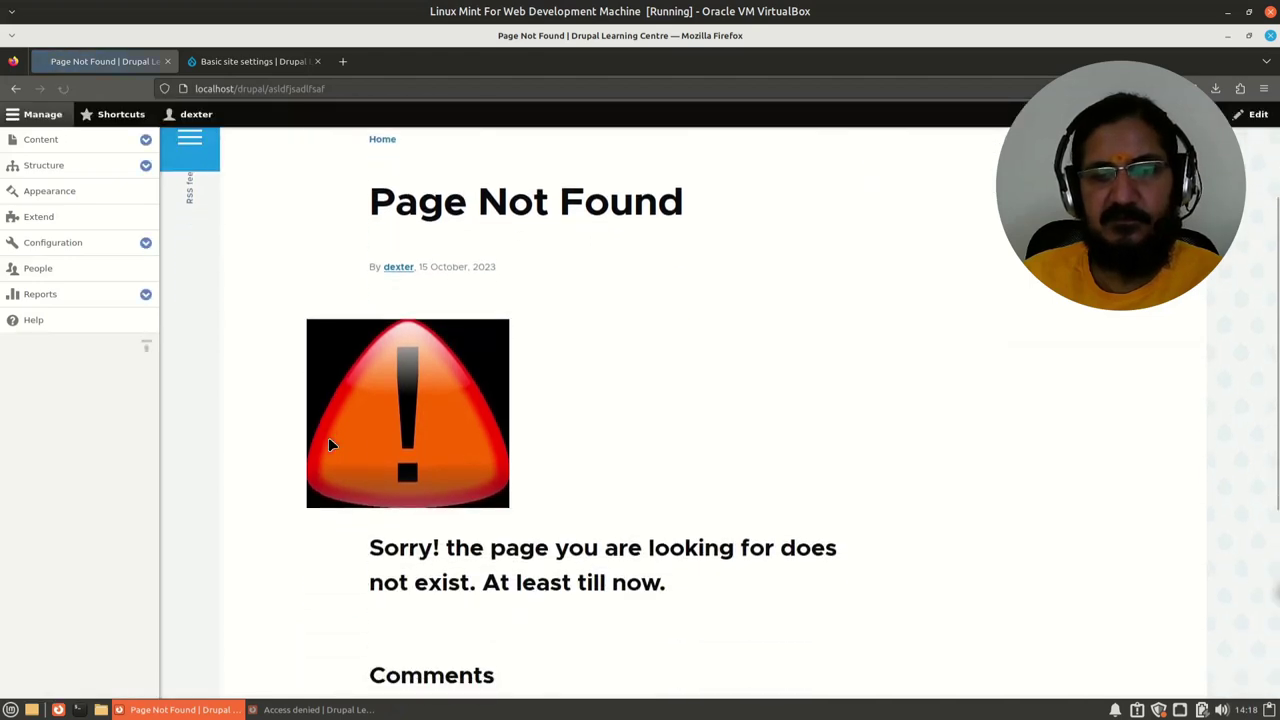
pyautogui.scroll(2, 328, 444)
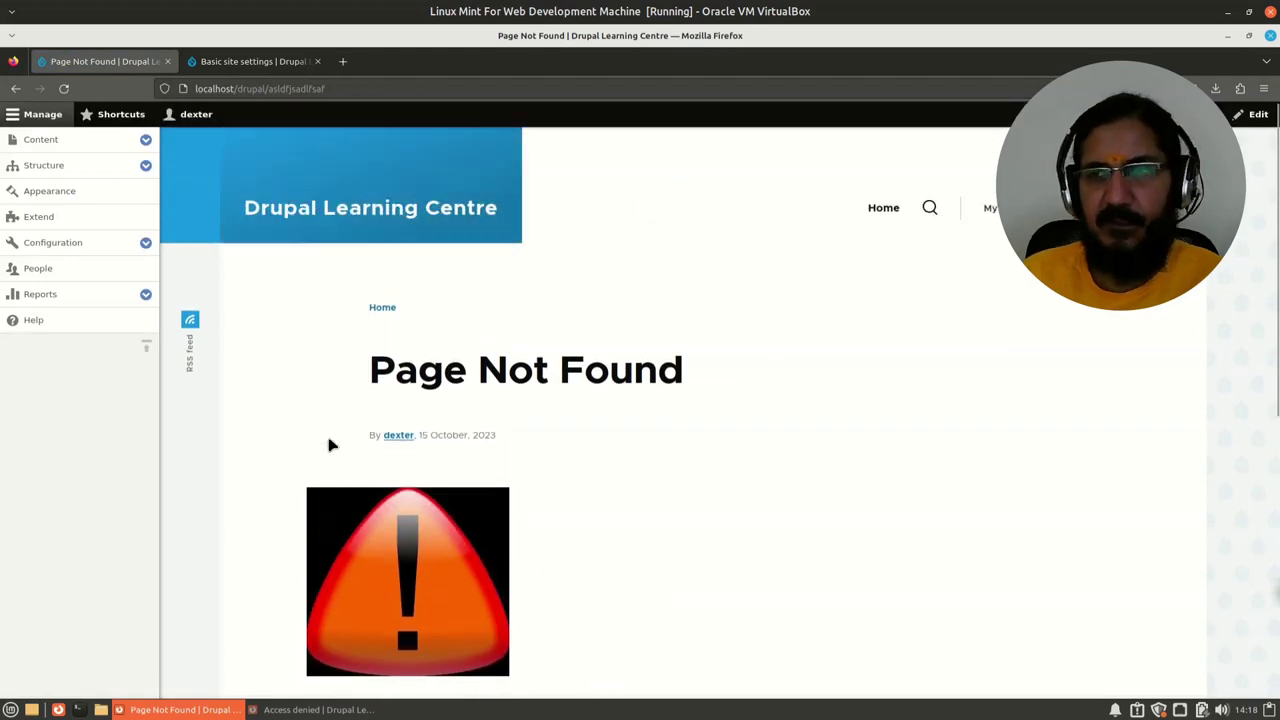
# - Reload /admin in the logged-out private window to see the custom Access Denied article
pyautogui.click(310, 709)
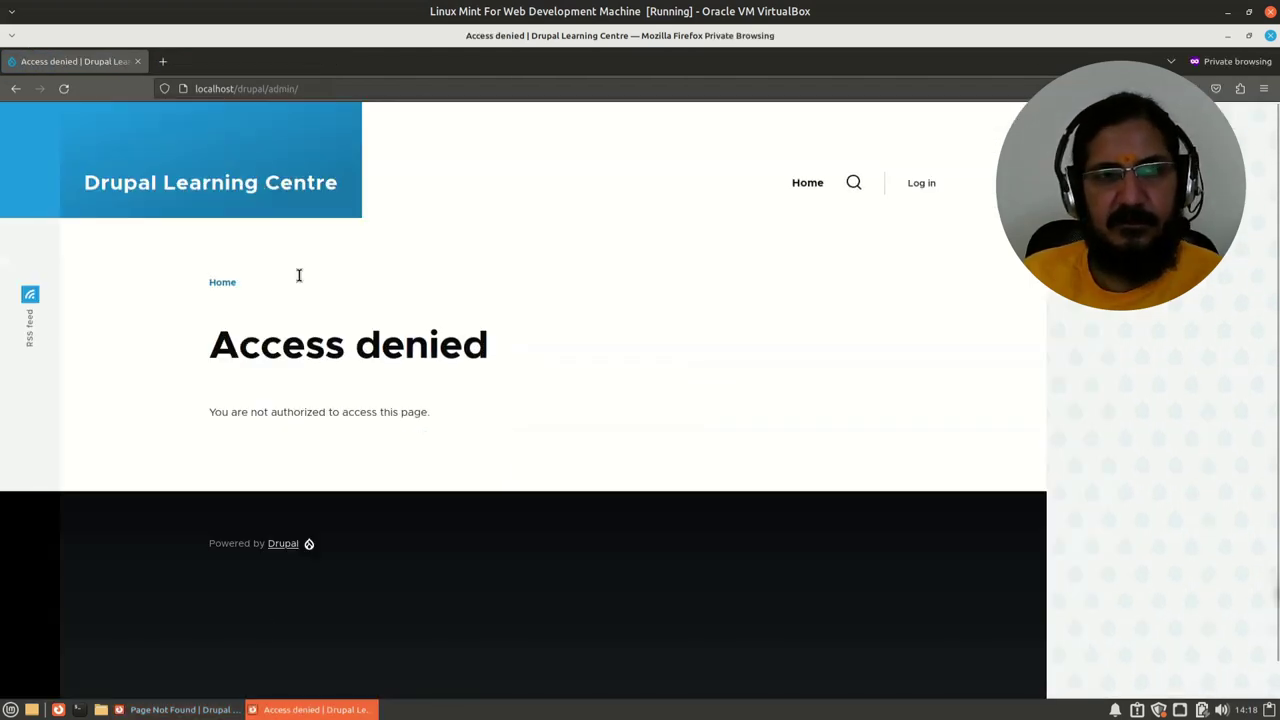
pyautogui.click(364, 88)
pyautogui.press('Return')
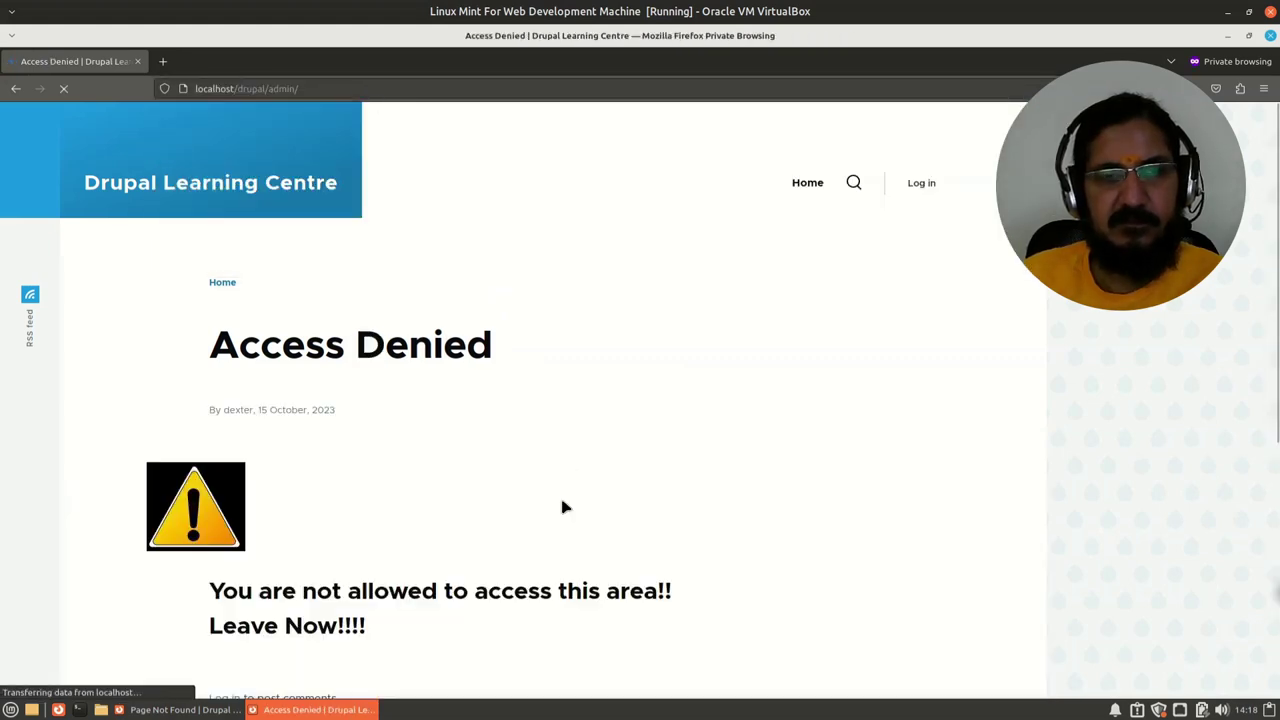
pyautogui.scroll(-1, 565, 514)
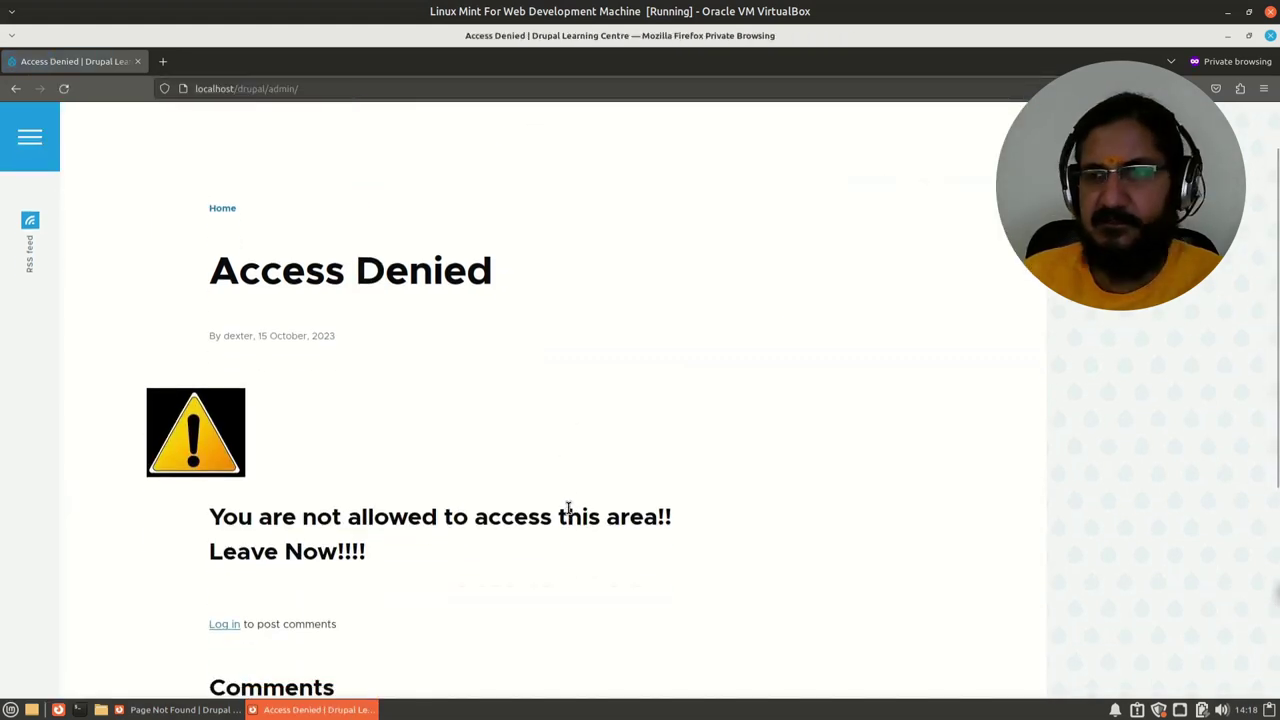